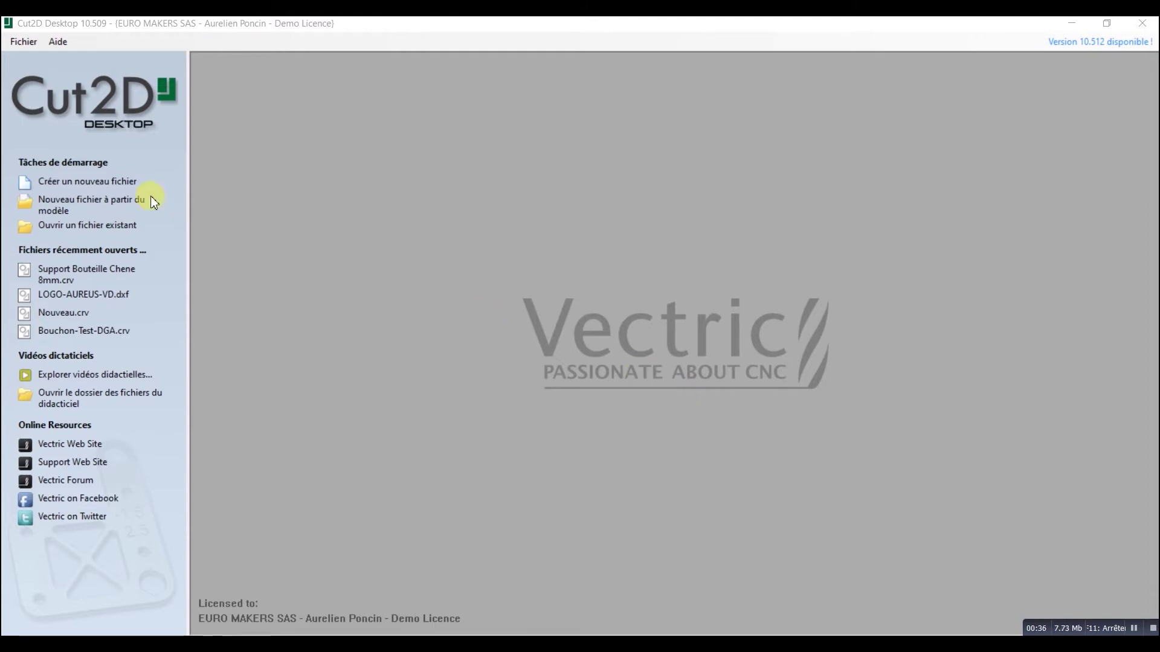
- Create a new job file from the start page's 'Créer un nouveau fichier' task
click(94, 179)
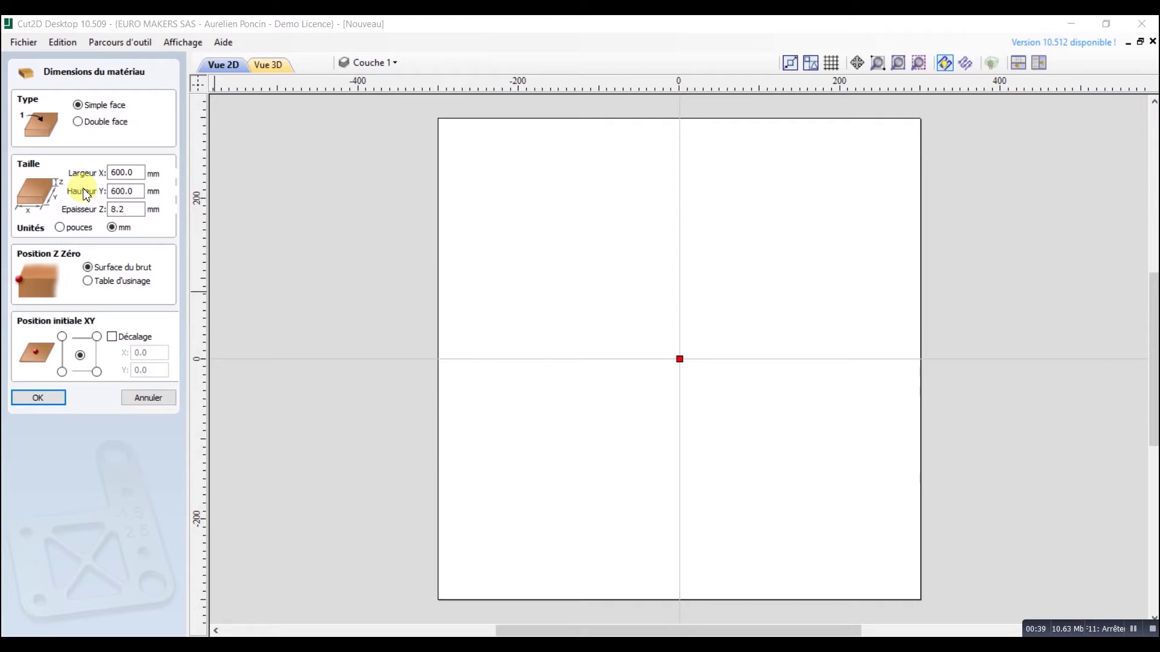
click(121, 172)
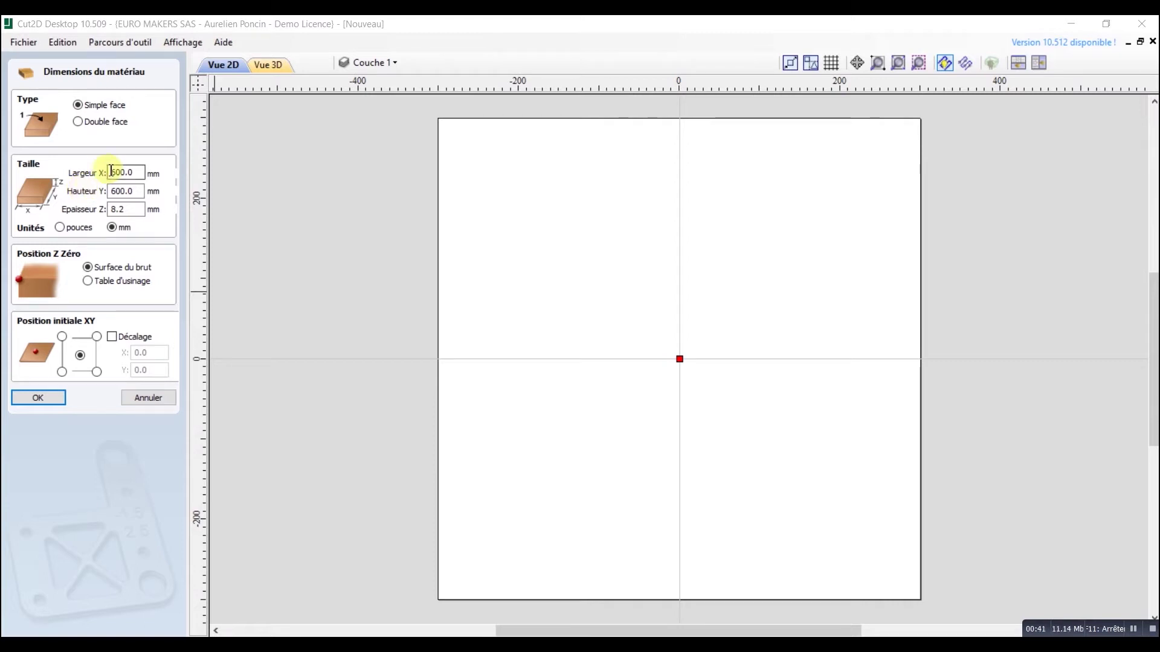
drag(117, 173, 113, 191)
text(2)
text(2)
key(Tab)
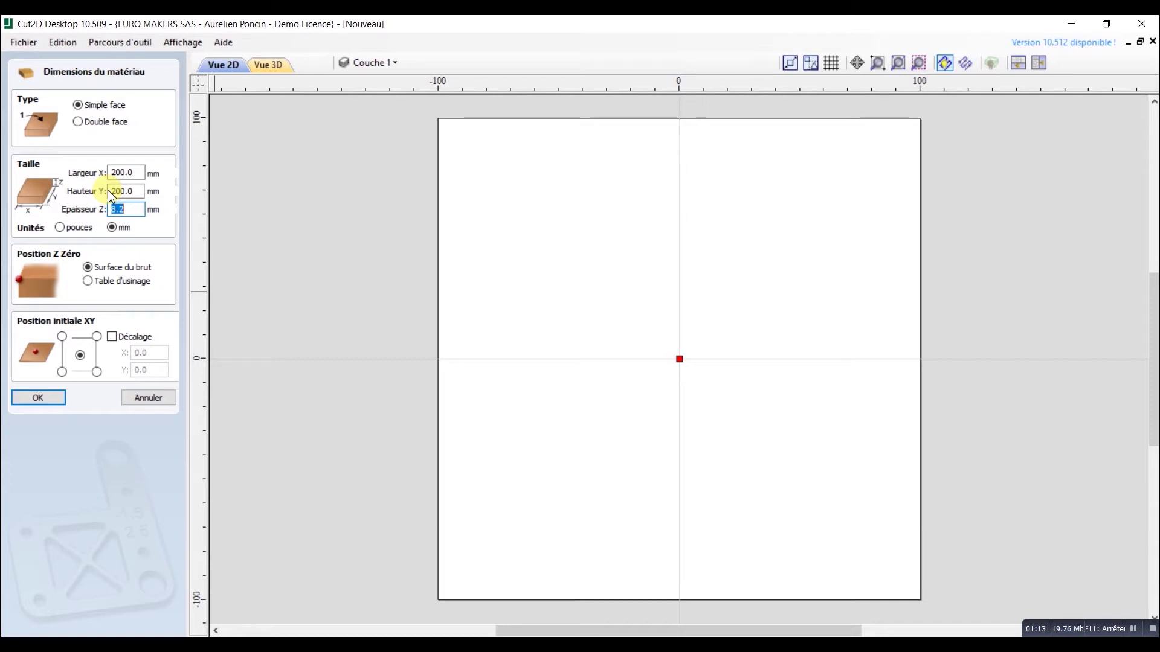
click(114, 170)
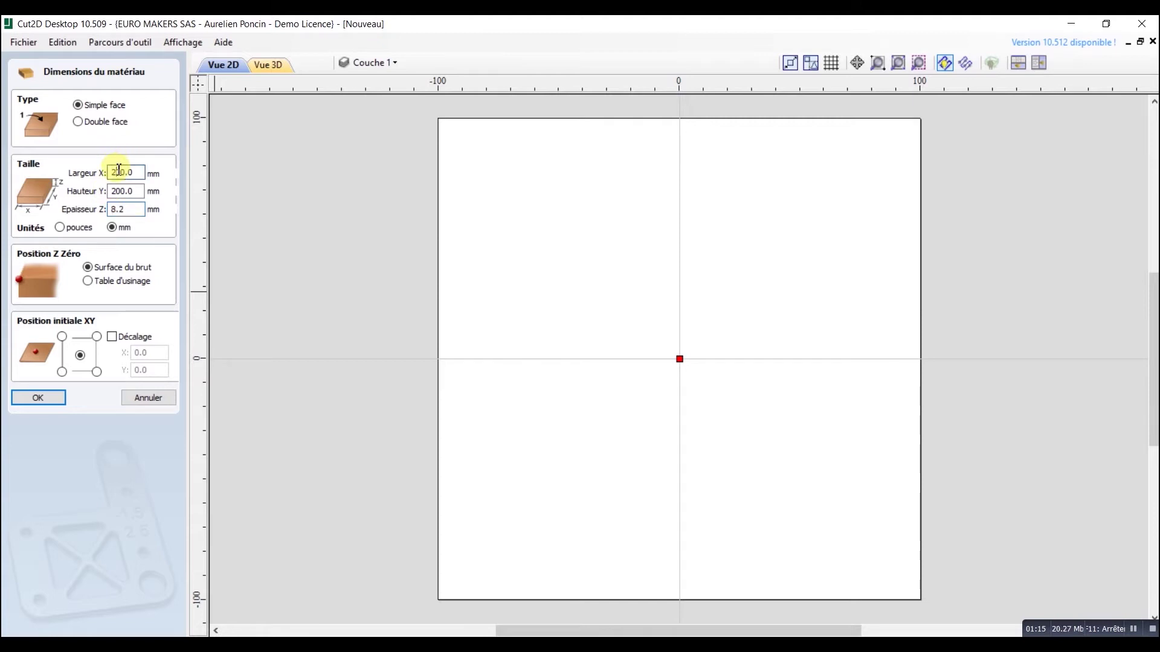
text(600)
click(117, 192)
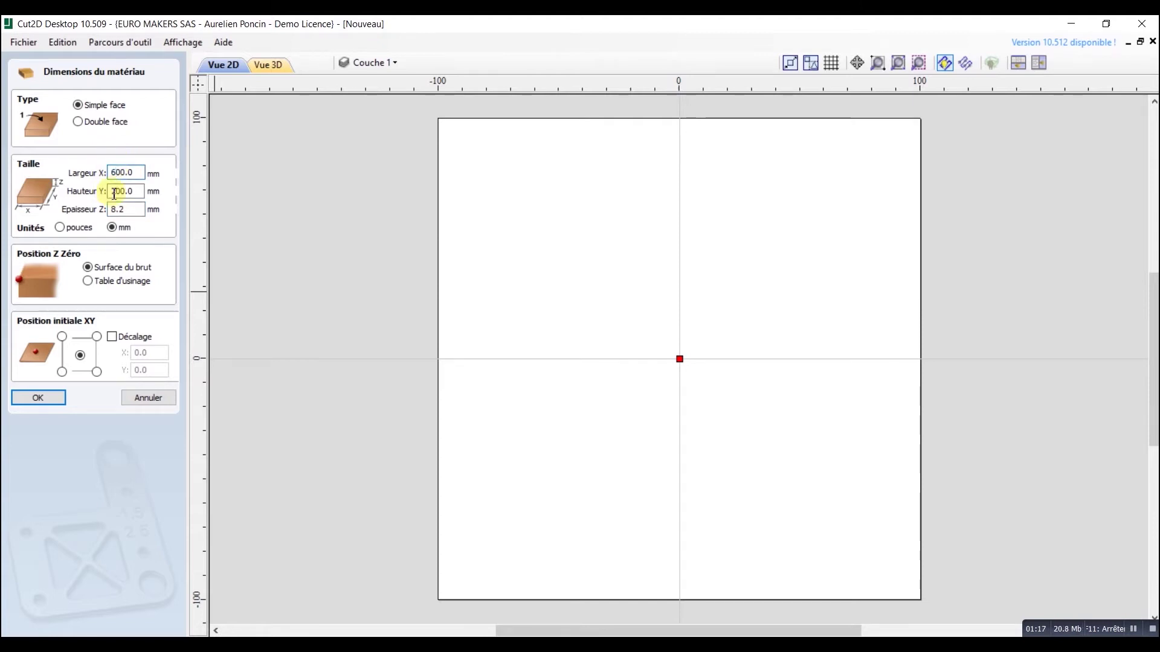
double_click(117, 192)
text(600)
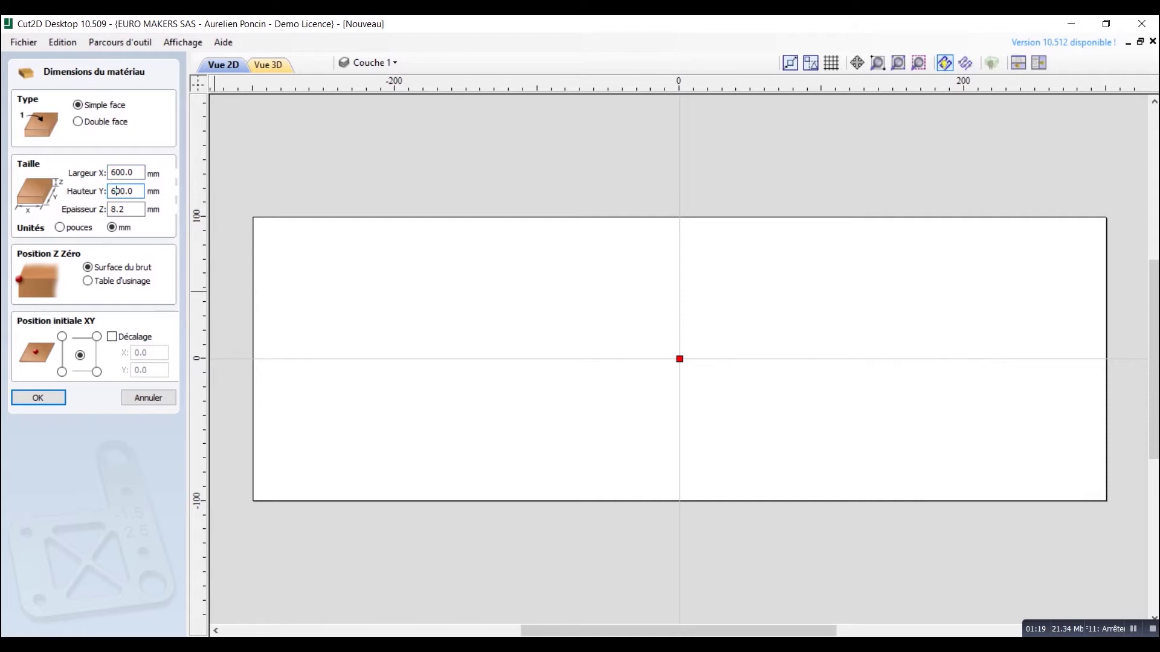
click(125, 206)
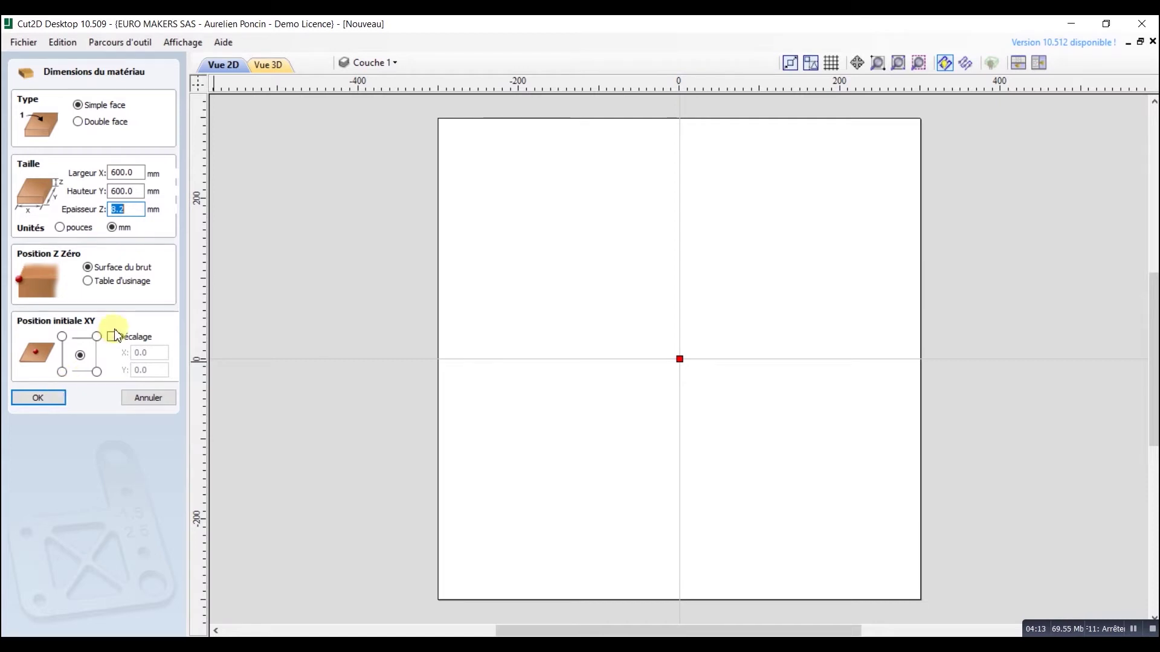
- Accept the 600 × 600 mm, 8.2 mm thick single-sided material settings
click(61, 399)
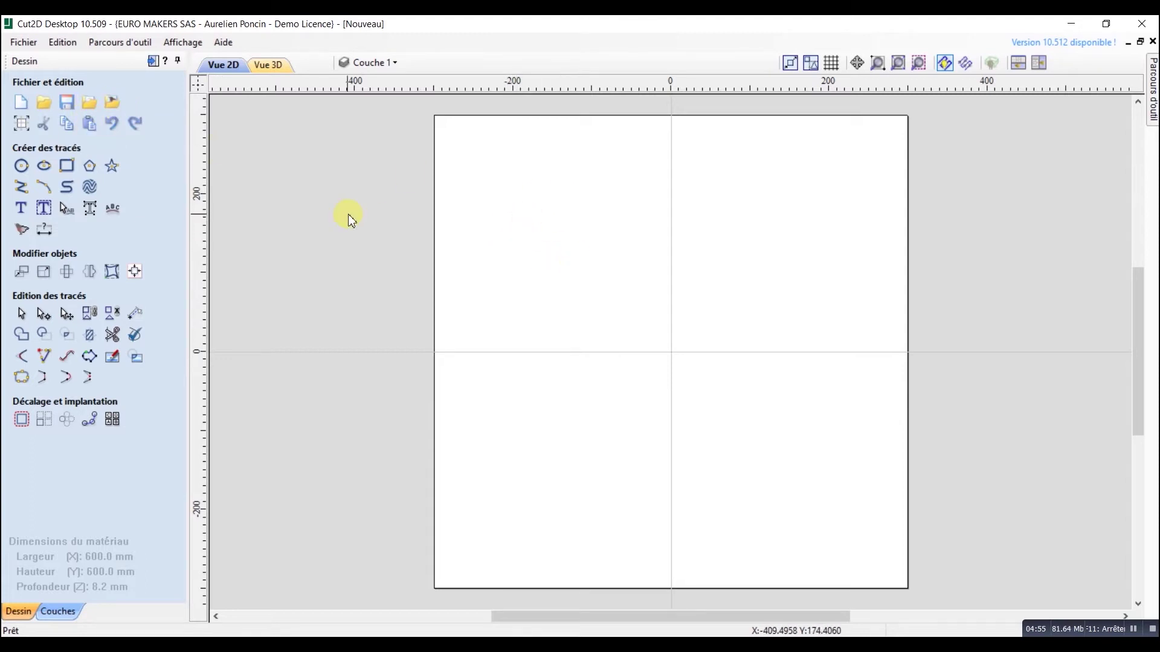
- Reopen the material dimensions form showing the 600 × 600 mm, 8.2 mm stock
click(26, 133)
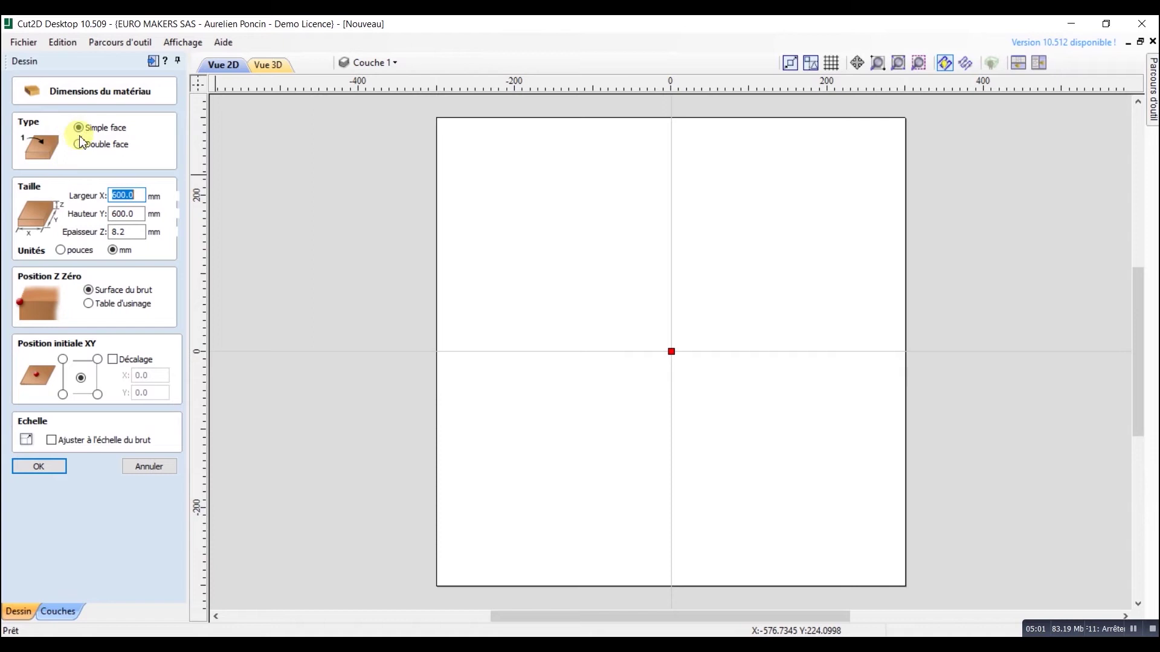
- Close the material dimensions form, keeping the 600 × 600 mm, 8.2 mm stock
click(38, 467)
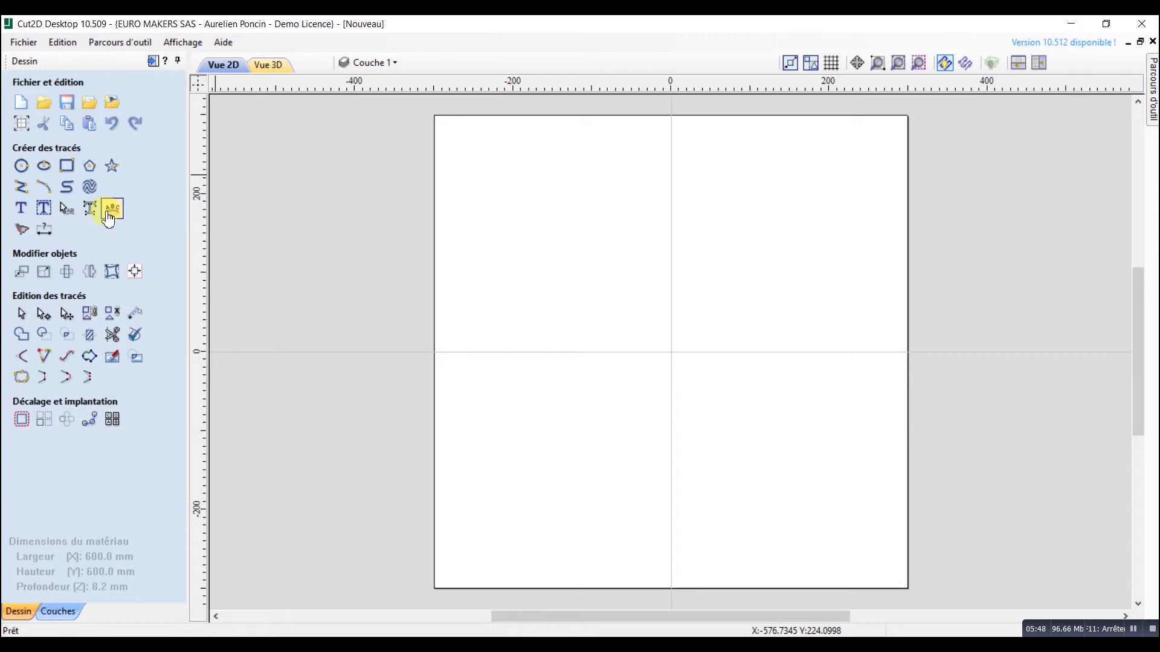
click(91, 173)
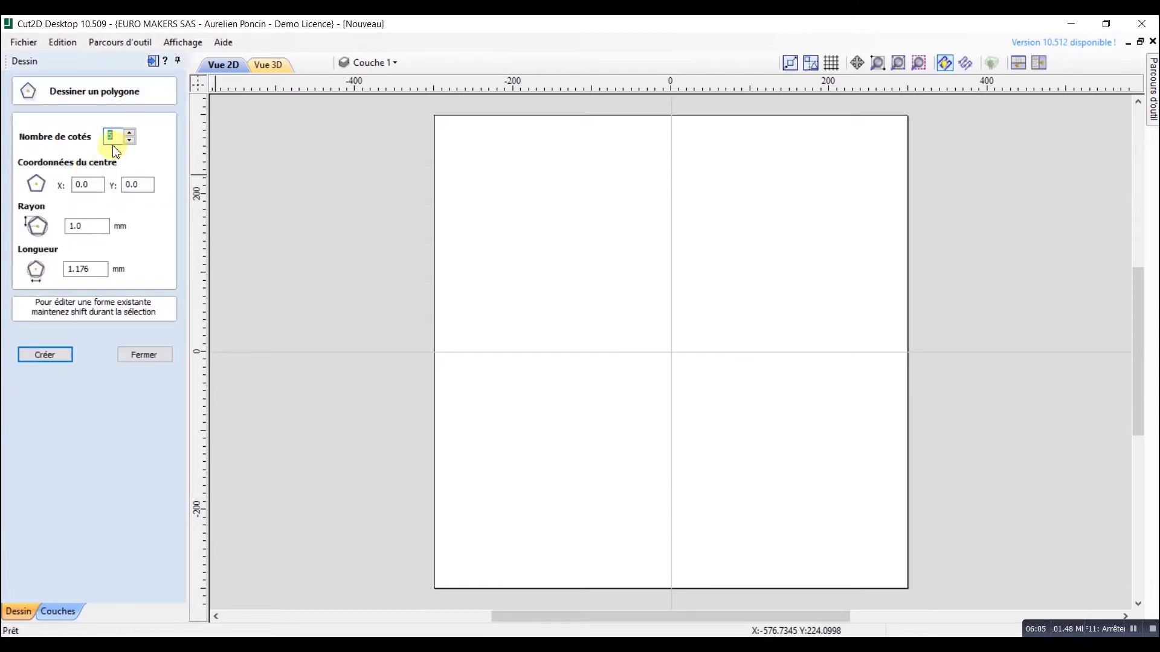
click(129, 140)
click(129, 132)
click(130, 133)
double_click(84, 230)
click(96, 272)
click(145, 356)
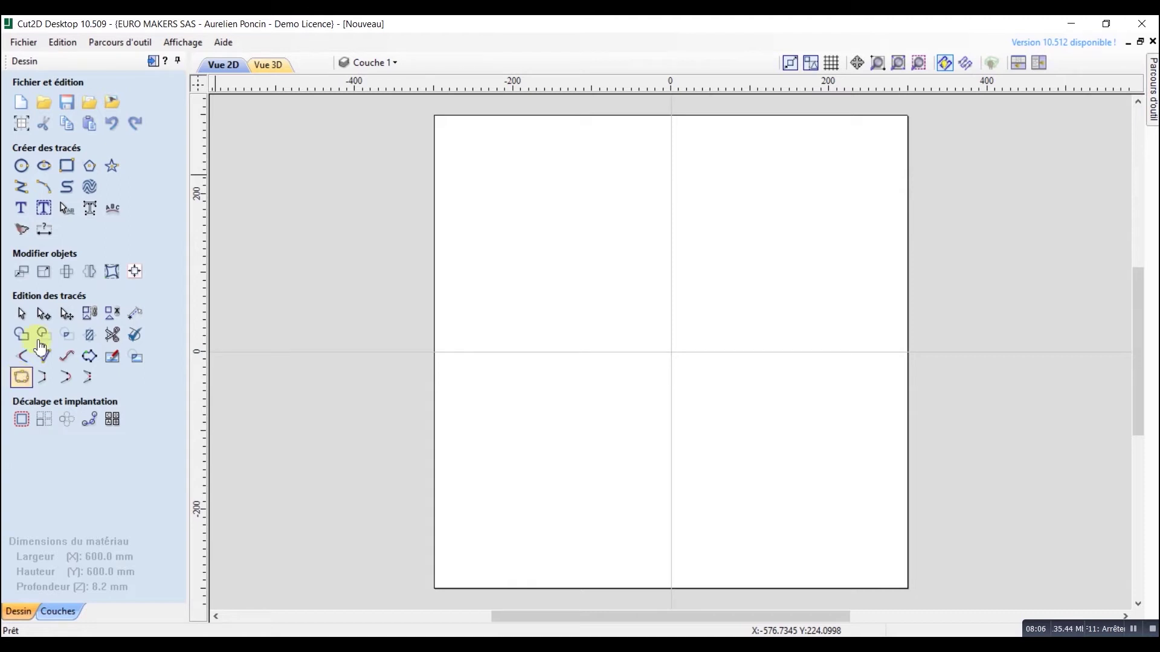
- Start a centred rectangle with Arrondi intérieur corners and select the radius for a 5 mm value
click(67, 176)
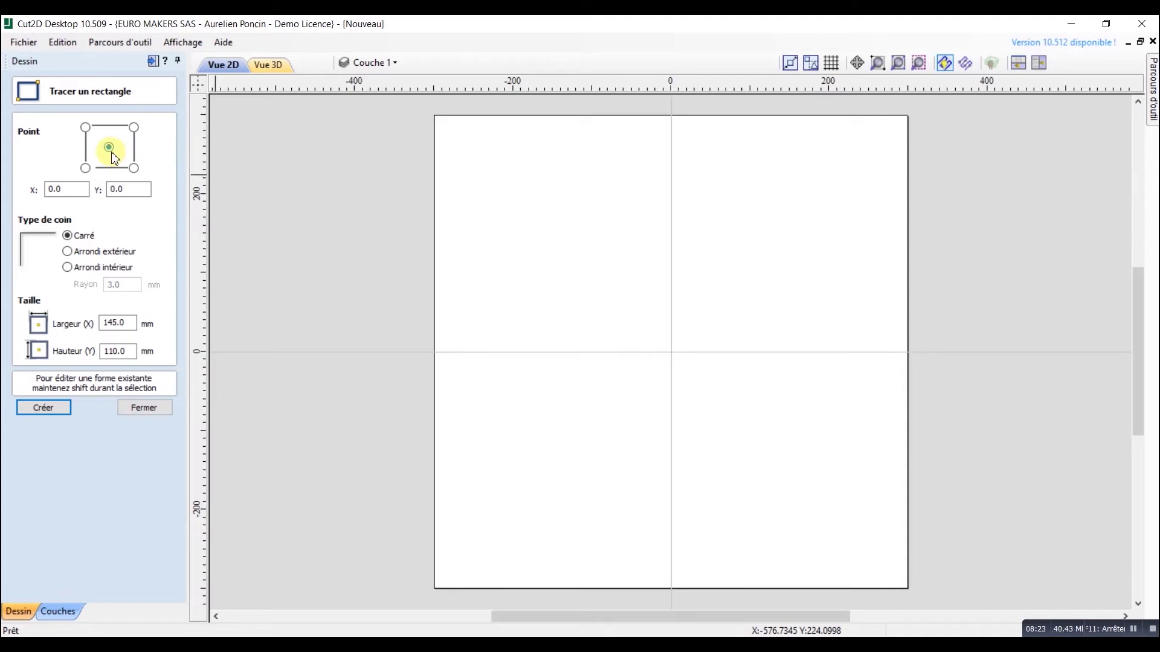
key(Tab)
key(Tab)
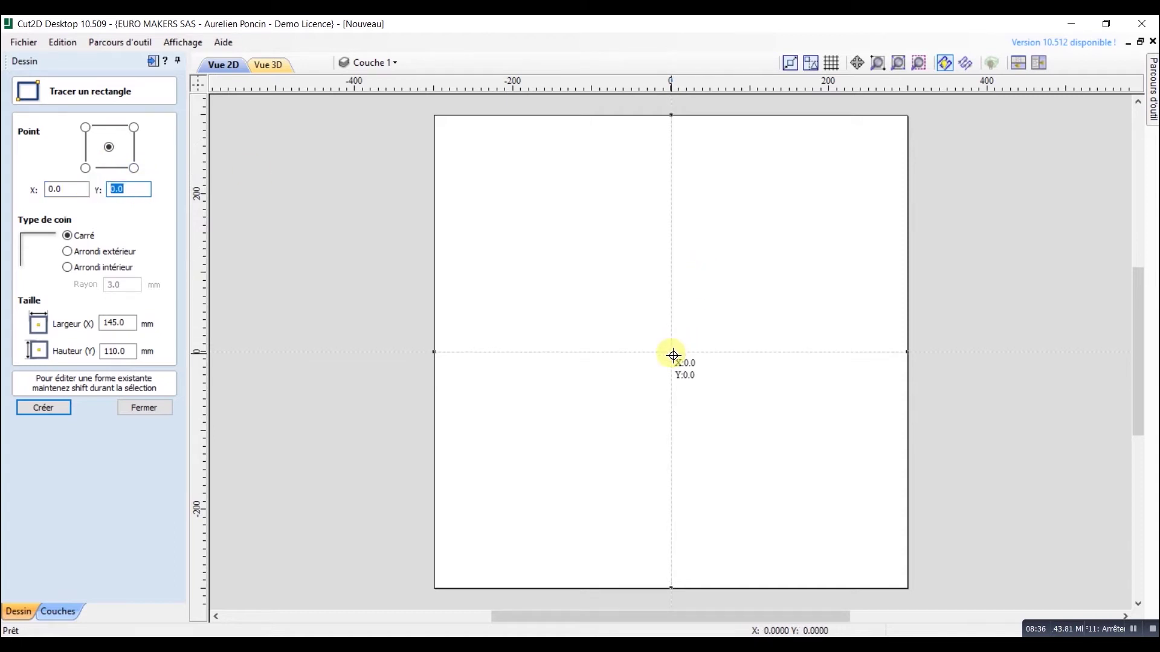
click(67, 252)
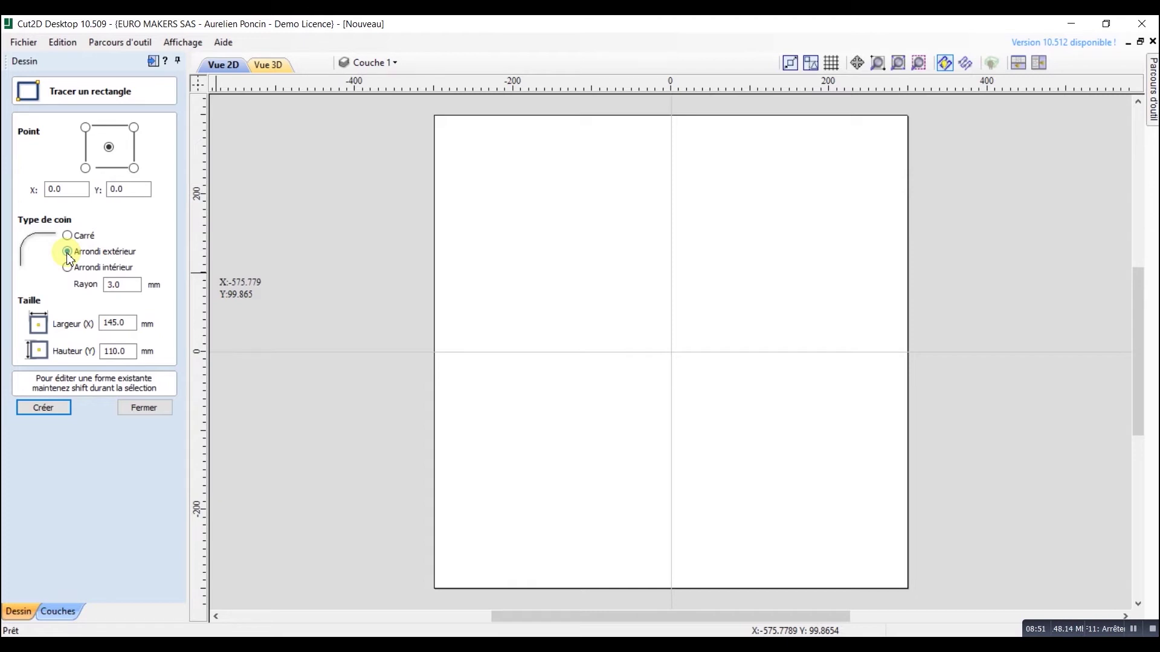
click(68, 237)
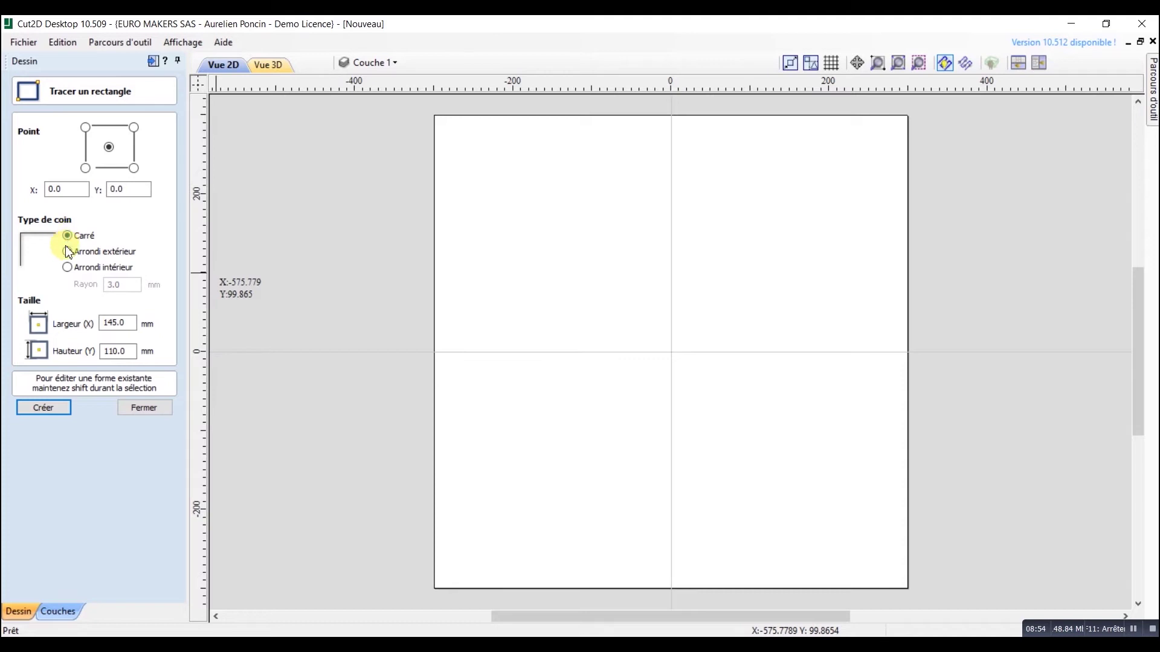
click(68, 269)
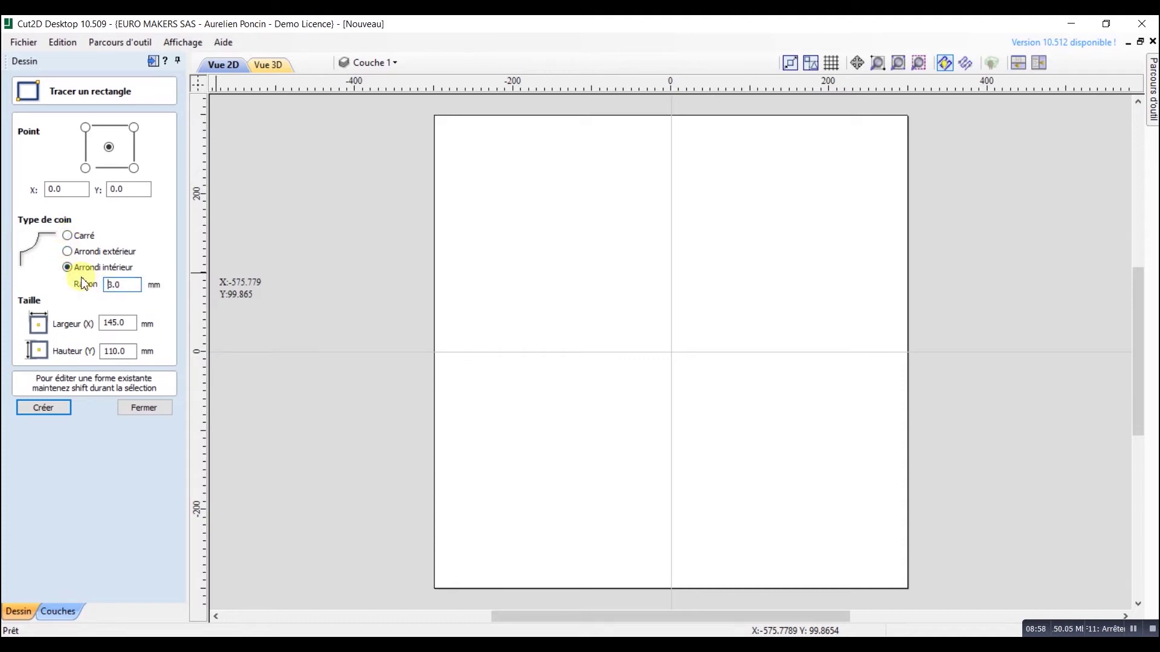
drag(113, 285, 104, 284)
- Switch to Carré corners and create a 200 × 100 mm rectangle at the origin
text(5)
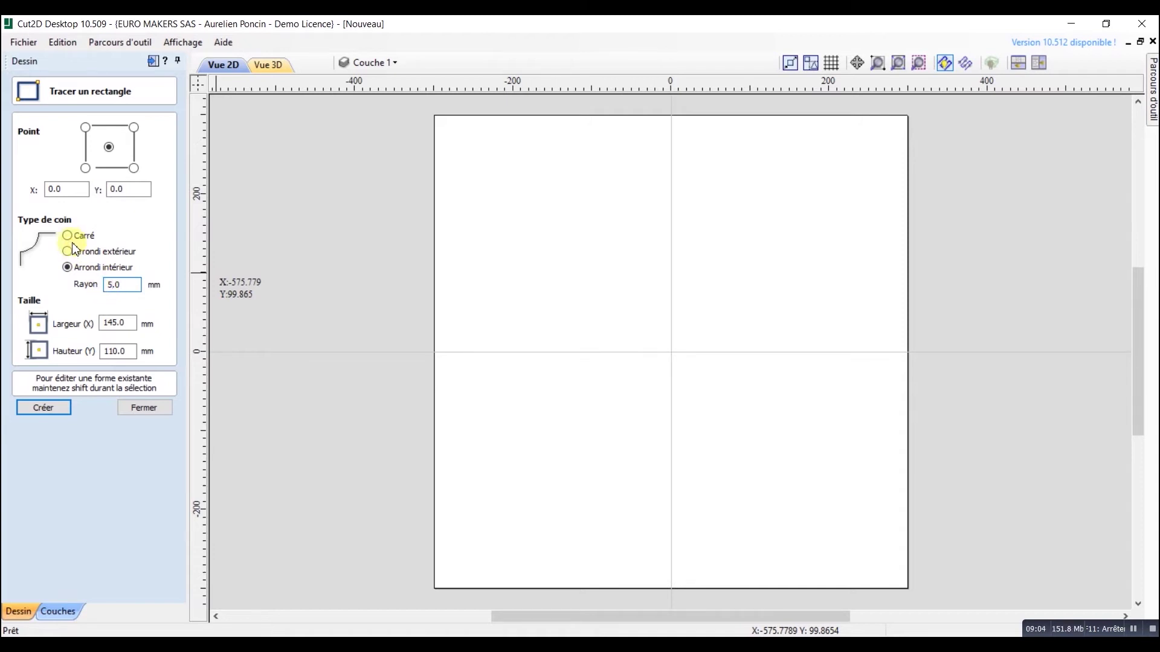
click(67, 235)
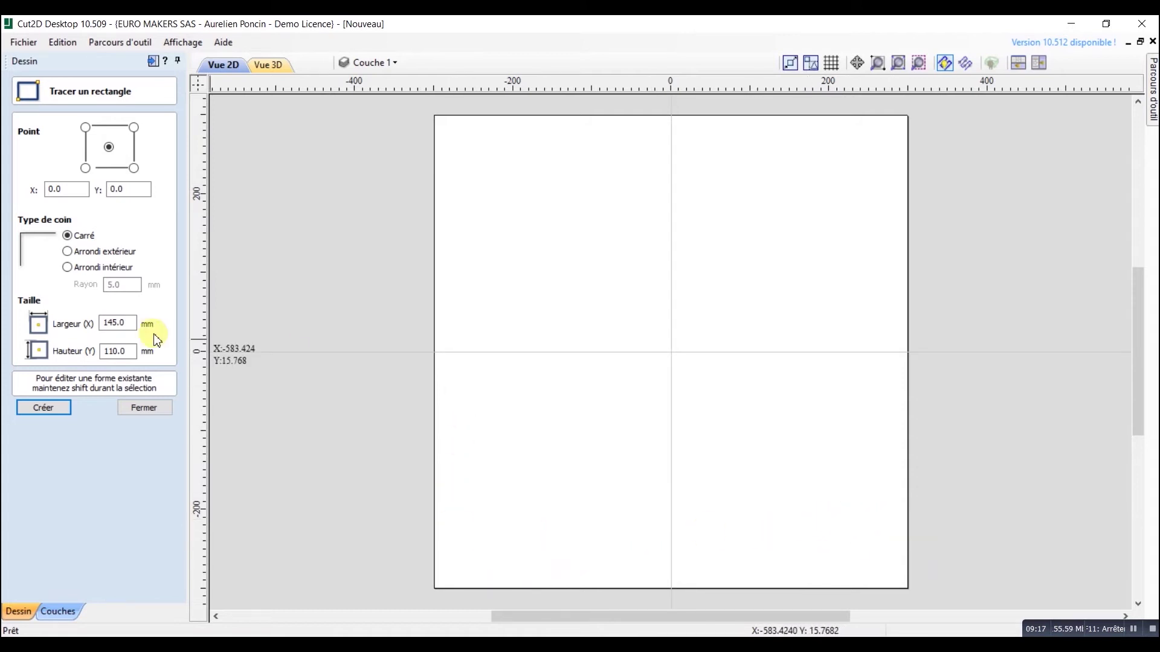
drag(117, 324, 79, 330)
text(200)
key(Tab)
text(100)
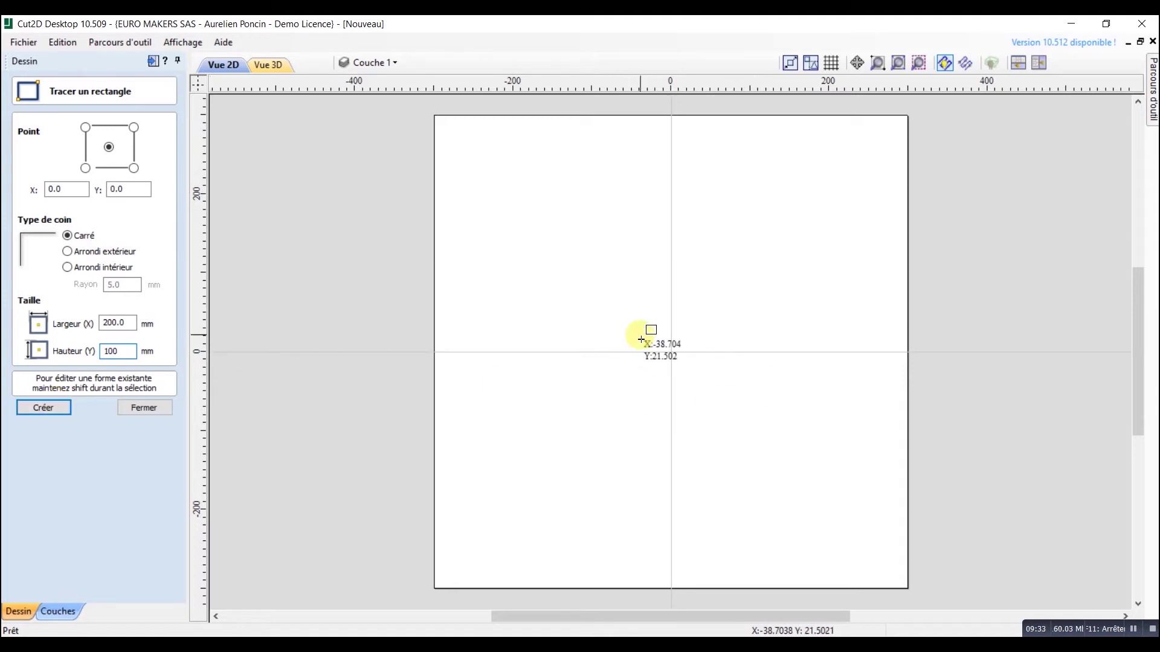
click(56, 414)
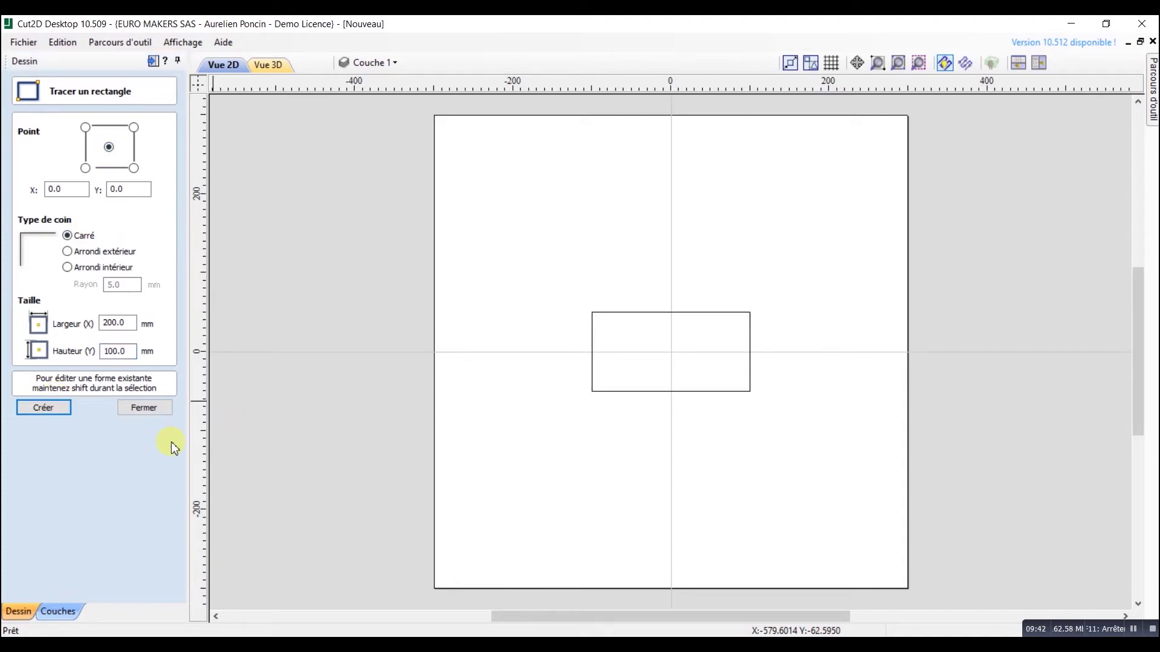
- Close the rectangle panel and set up a circle centred at X 0, Y 50 with radius 40
click(146, 404)
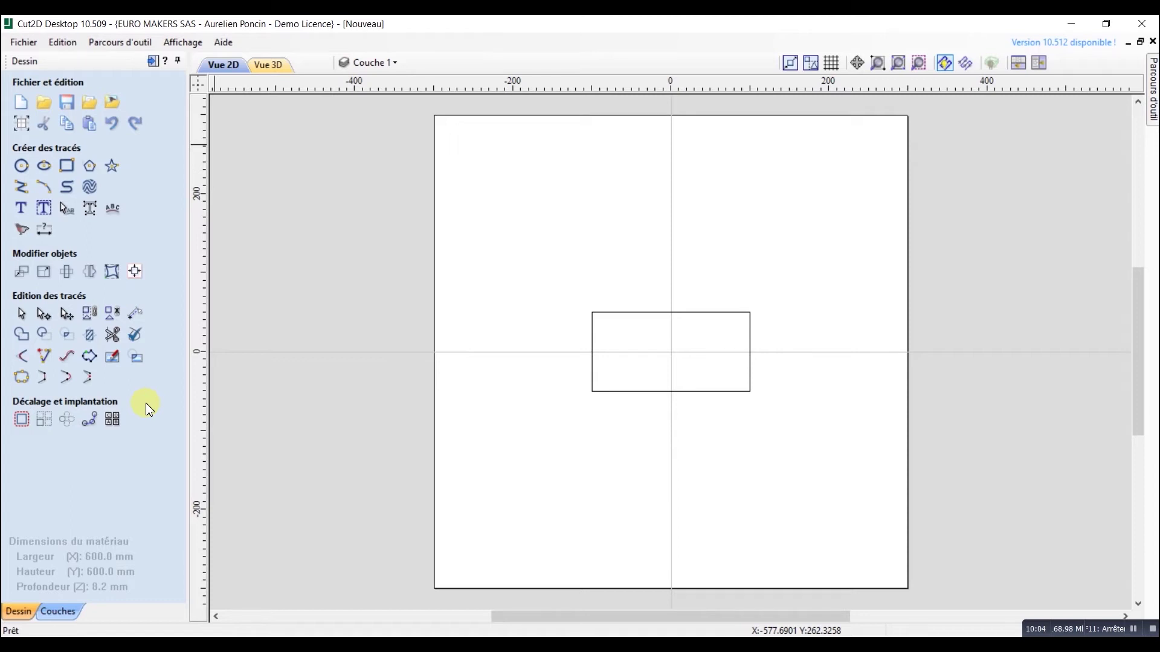
click(22, 166)
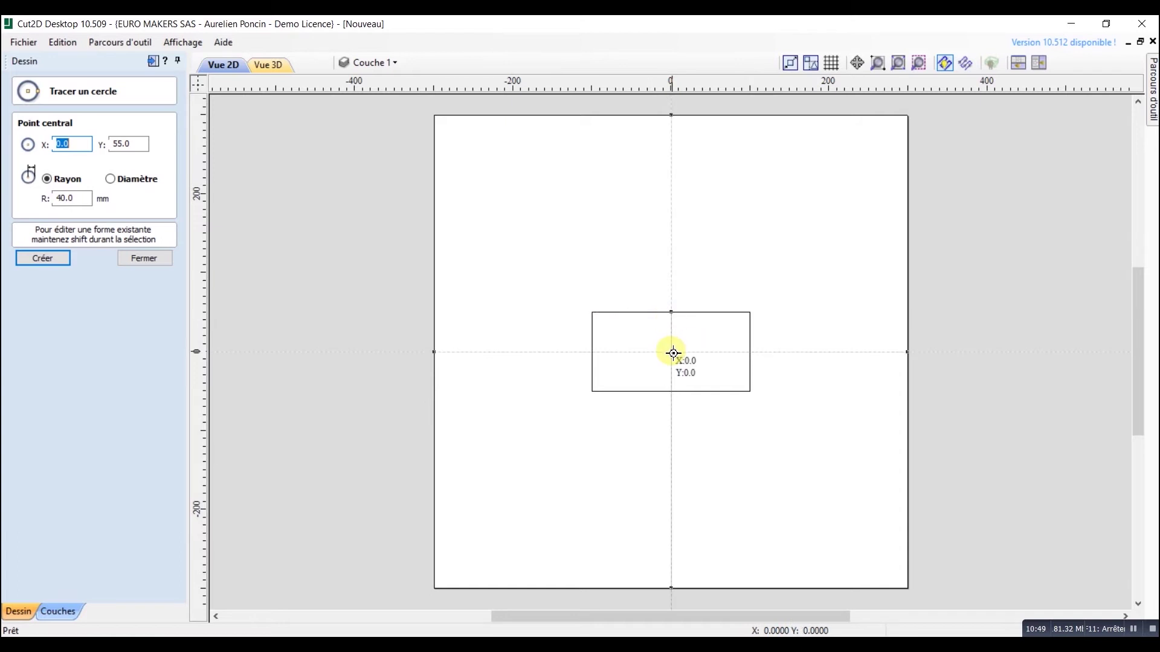
click(123, 143)
key(BackSpace)
text(0)
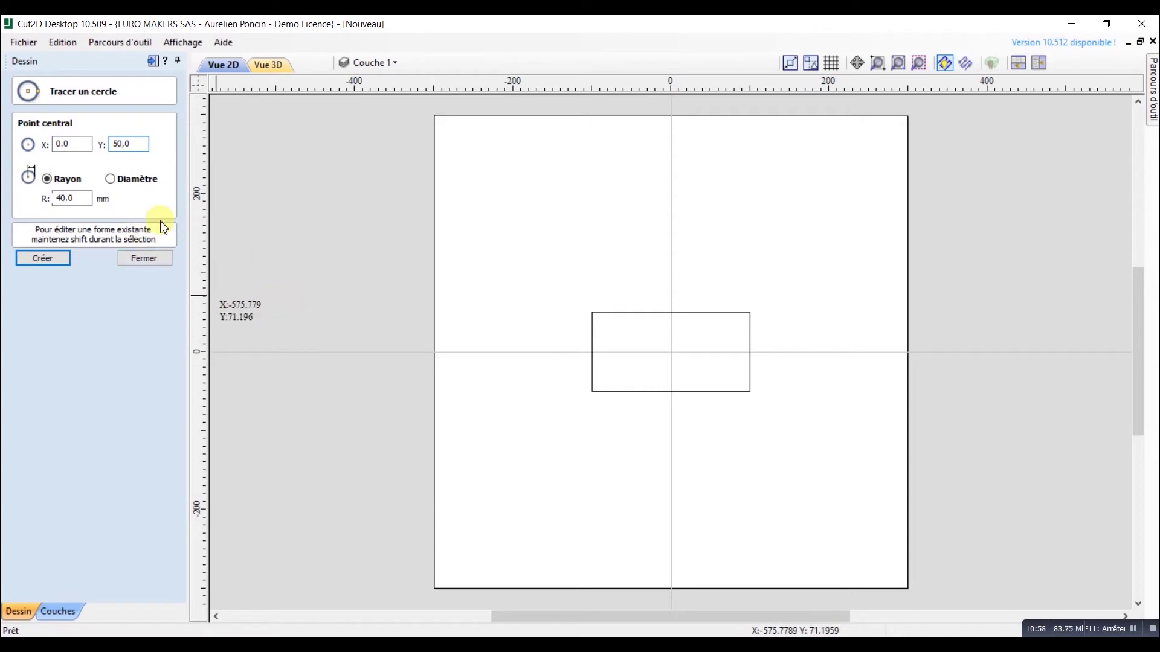
double_click(70, 198)
- Switch to Diamètre, enter D 80 and create the circle centred at X 0, Y 50
click(117, 180)
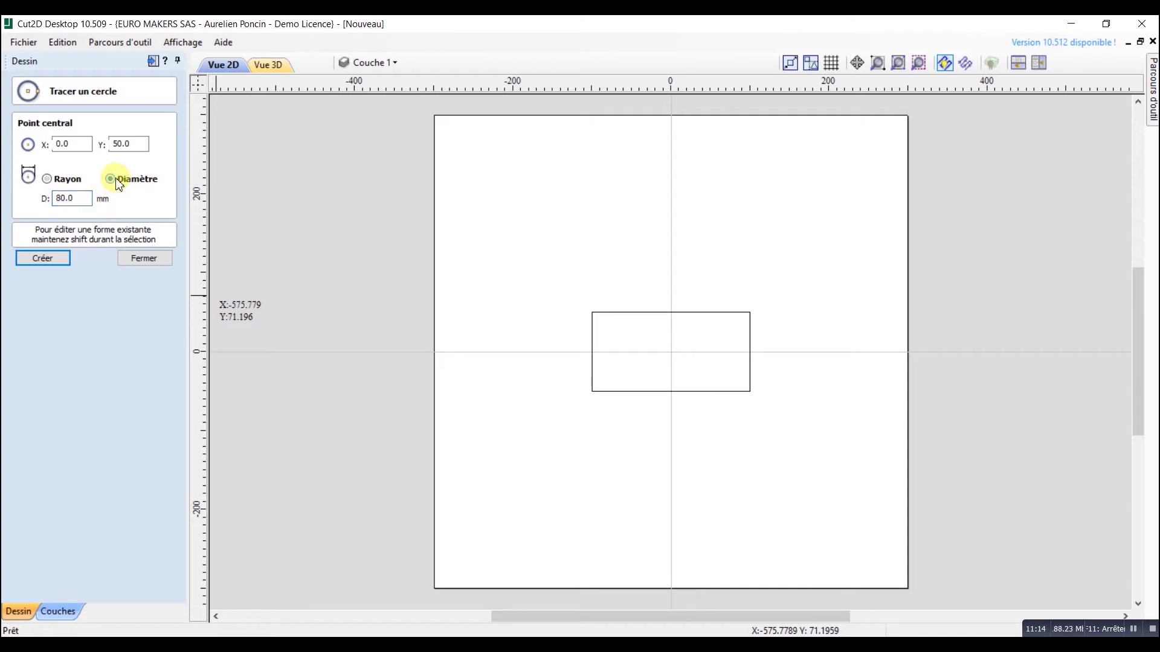
click(48, 179)
click(59, 199)
text(2)
click(111, 179)
click(60, 199)
text(8)
drag(135, 143, 116, 145)
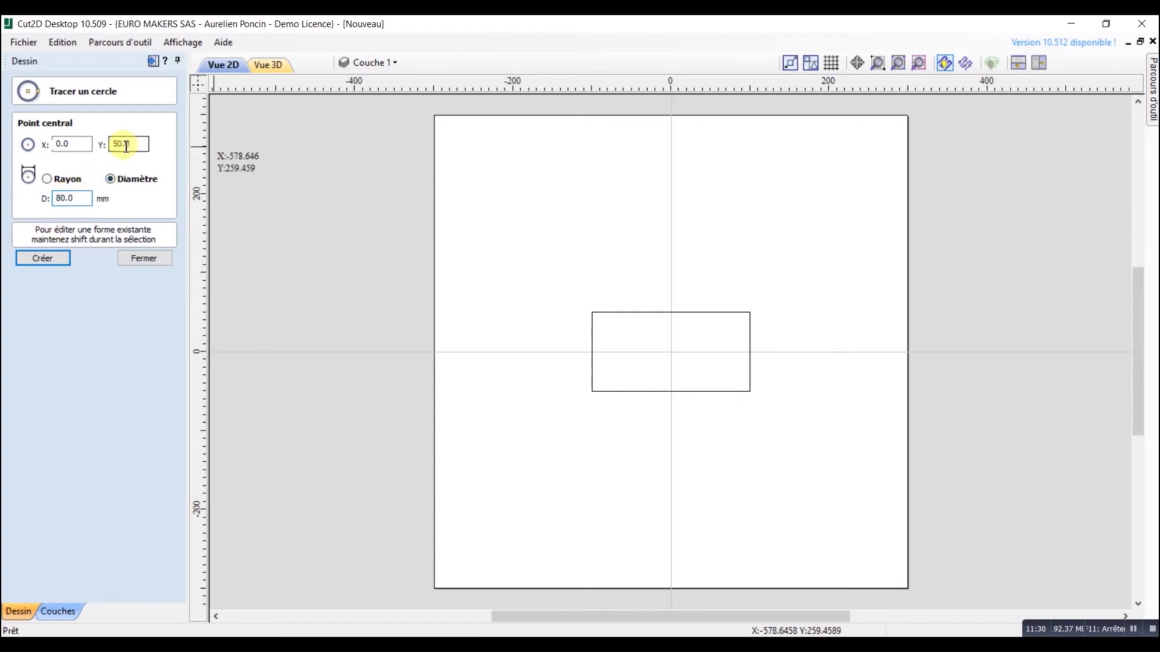
click(72, 200)
click(55, 258)
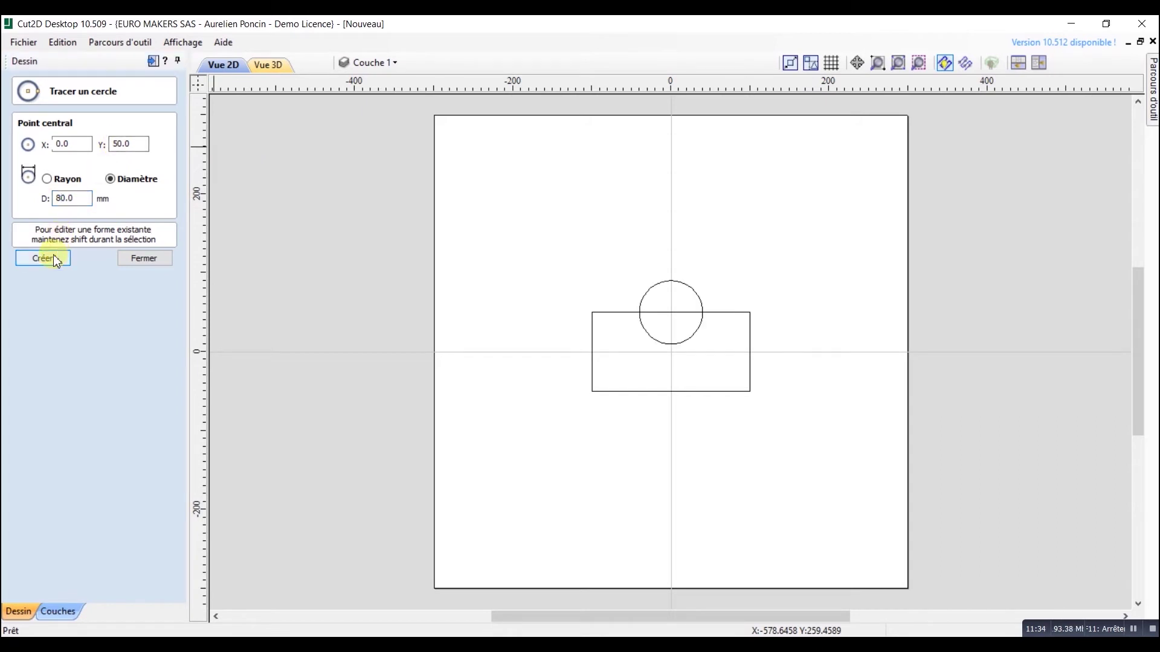
- Close the Tracer un cercle panel, leaving the rectangle and 80 mm circle unchanged
click(137, 261)
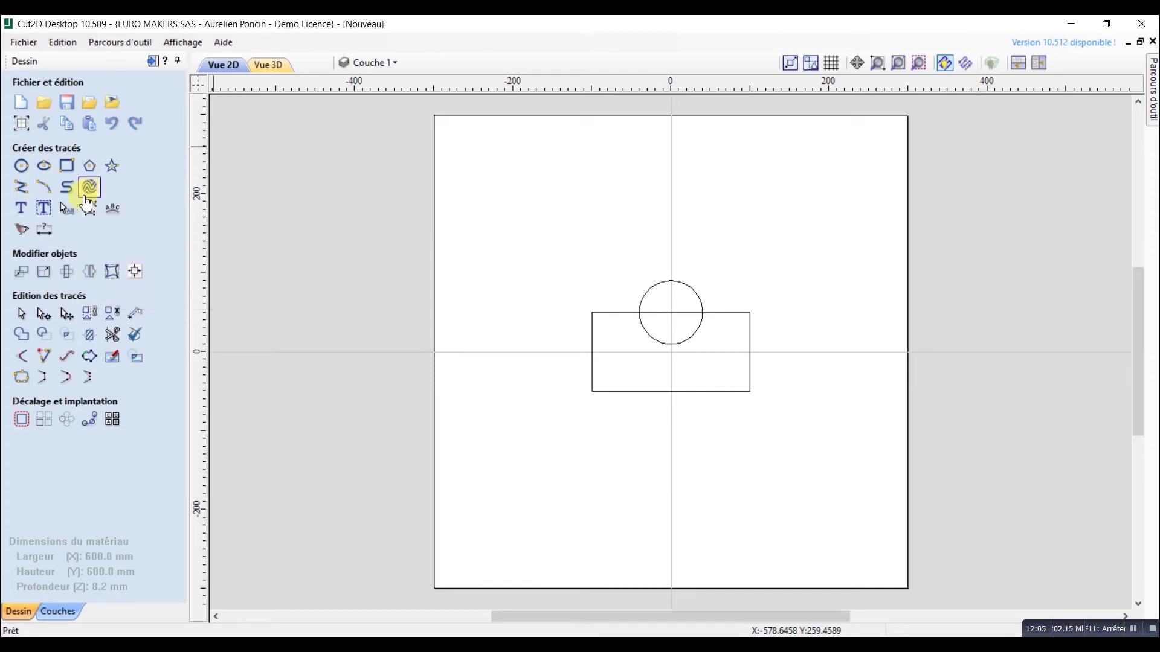
- Create a 50 × 20 mm ellipse at X -100, Y 15, then close the ellipse tool
click(44, 166)
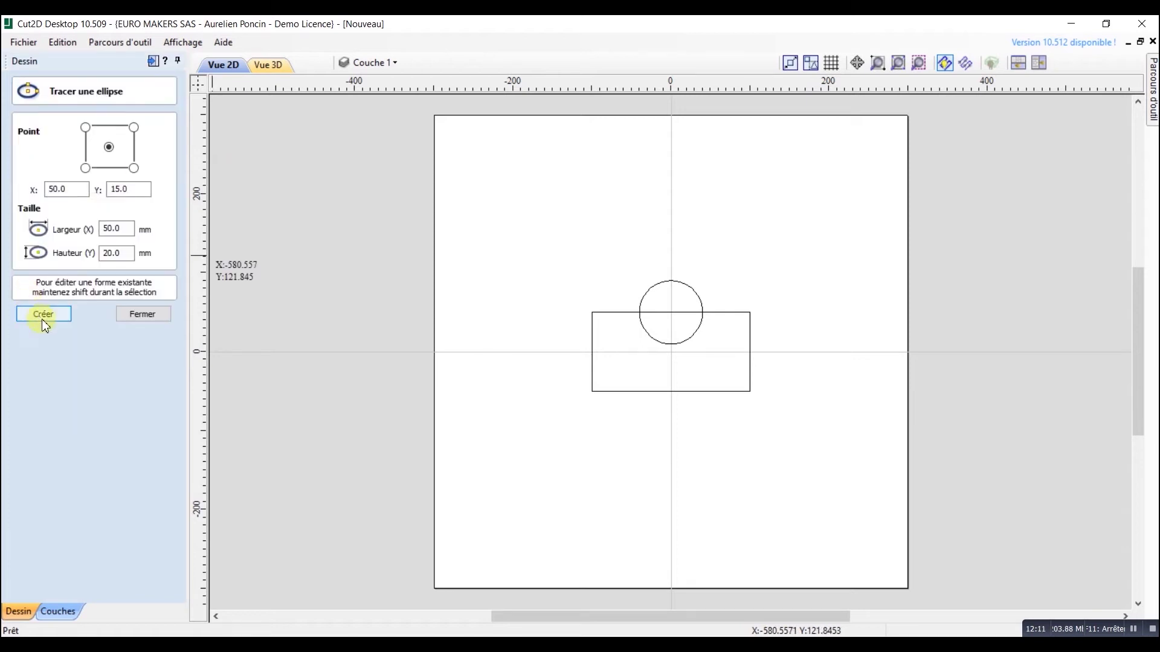
double_click(70, 186)
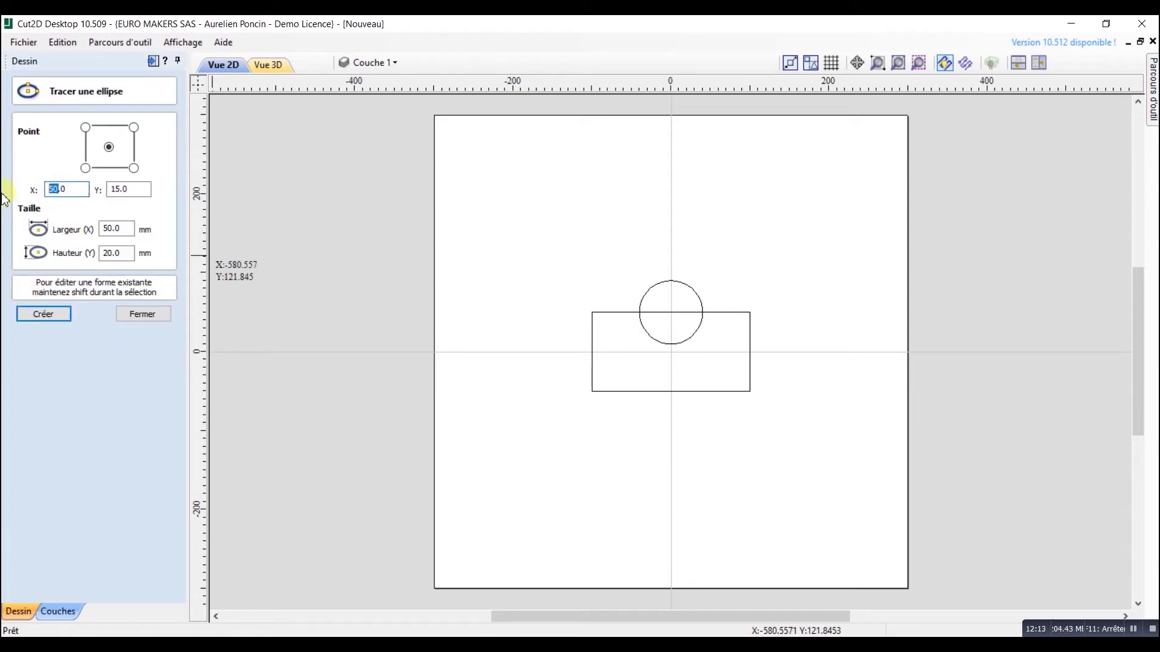
text(-100)
click(47, 315)
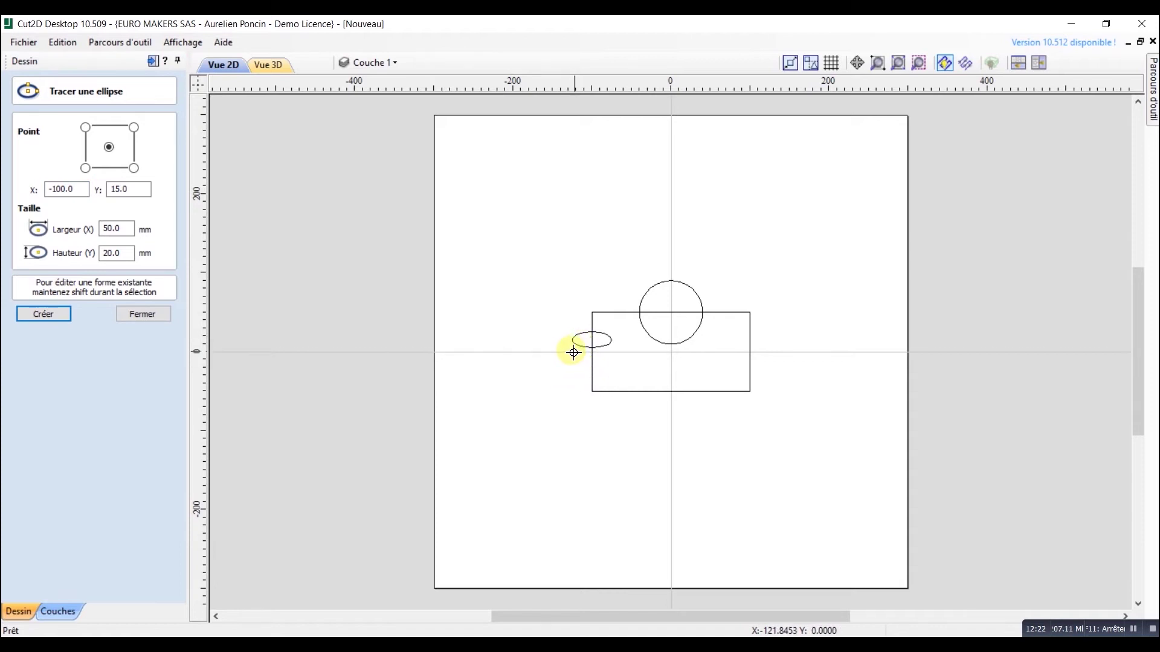
click(158, 315)
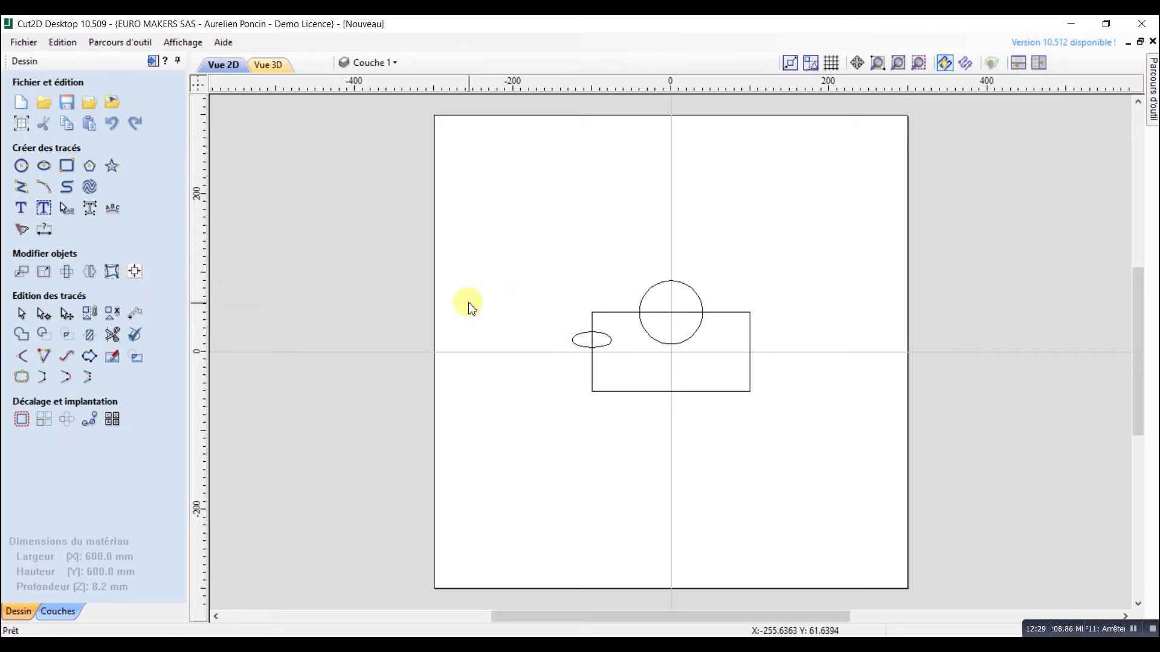
- Centre the 50 × 20 mm ellipse in the material with the alignment tools
click(582, 346)
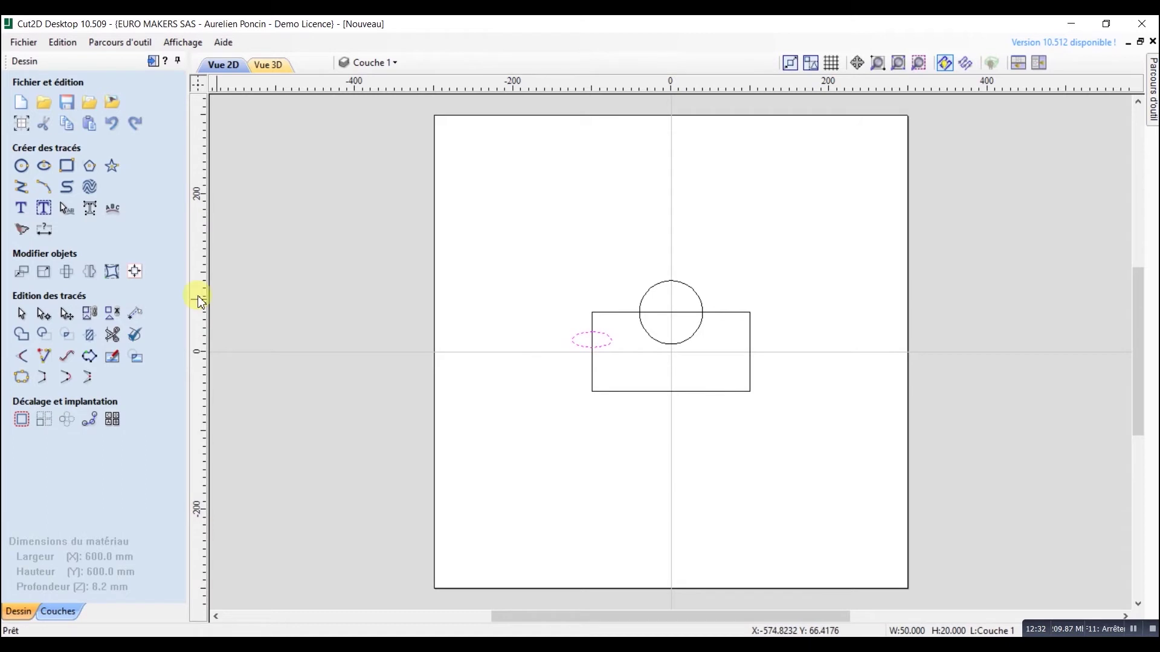
click(136, 271)
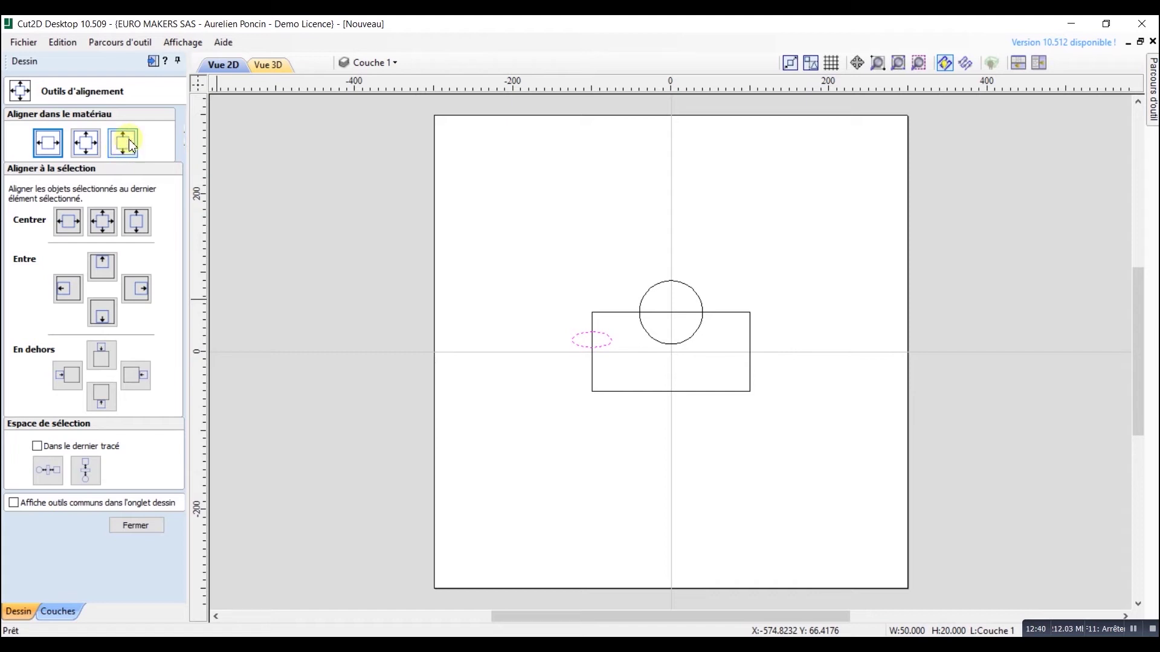
click(87, 144)
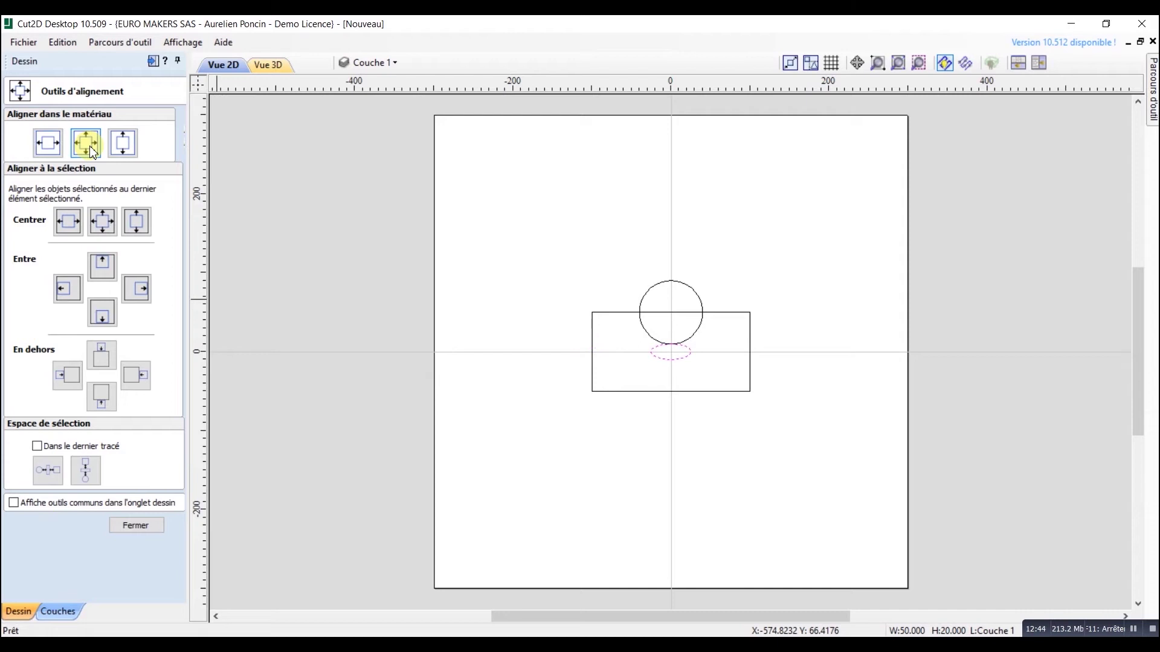
click(149, 525)
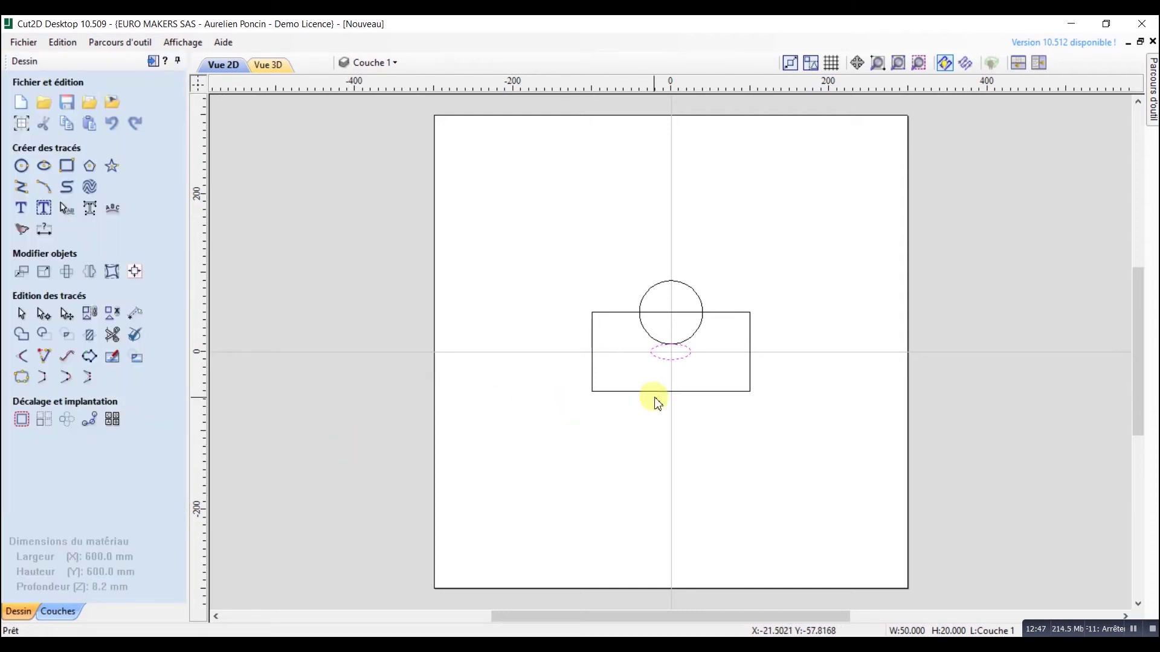
click(672, 356)
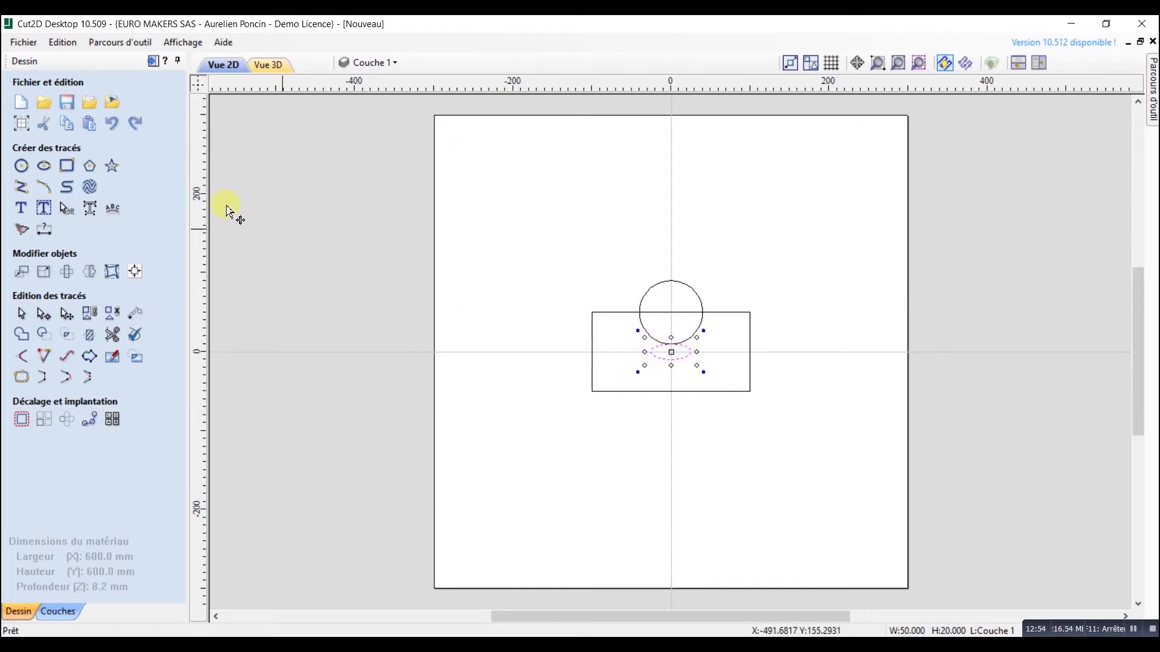
- Cut the centred ellipse out of the drawing and select the 200 × 100 mm rectangle
click(45, 127)
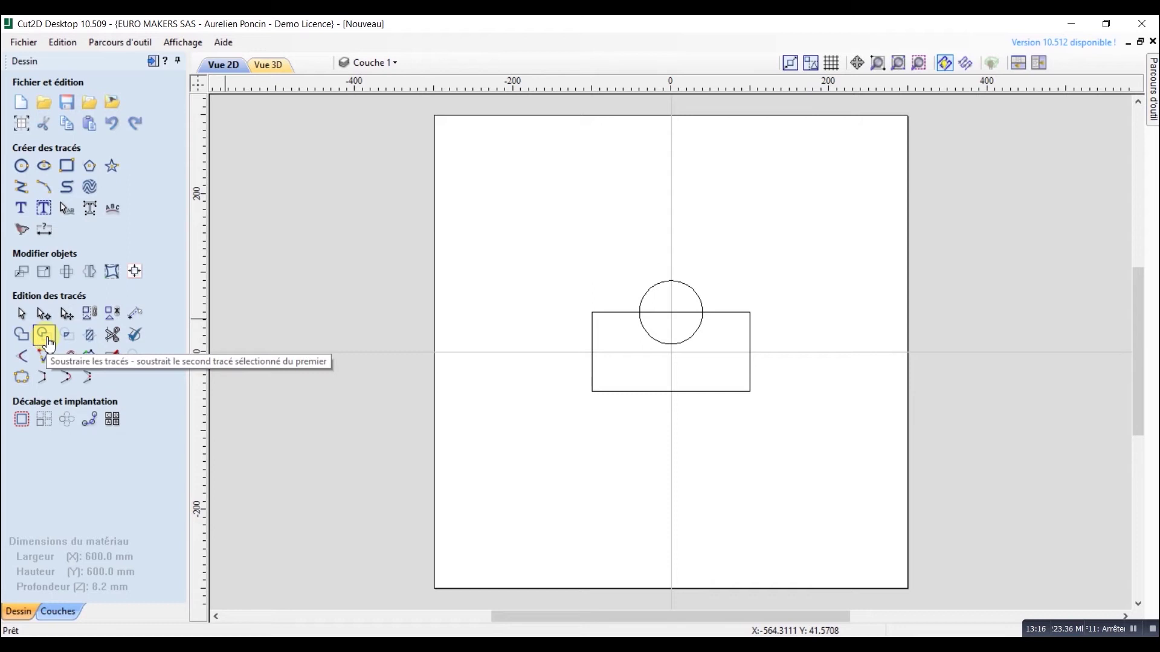
click(495, 296)
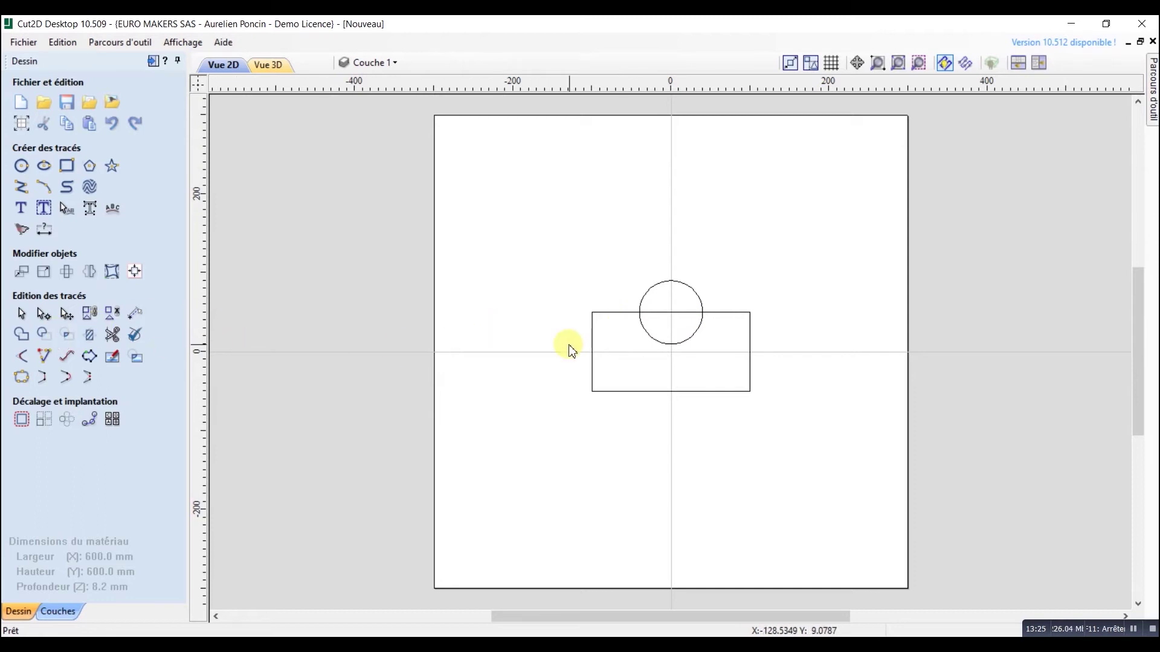
click(592, 379)
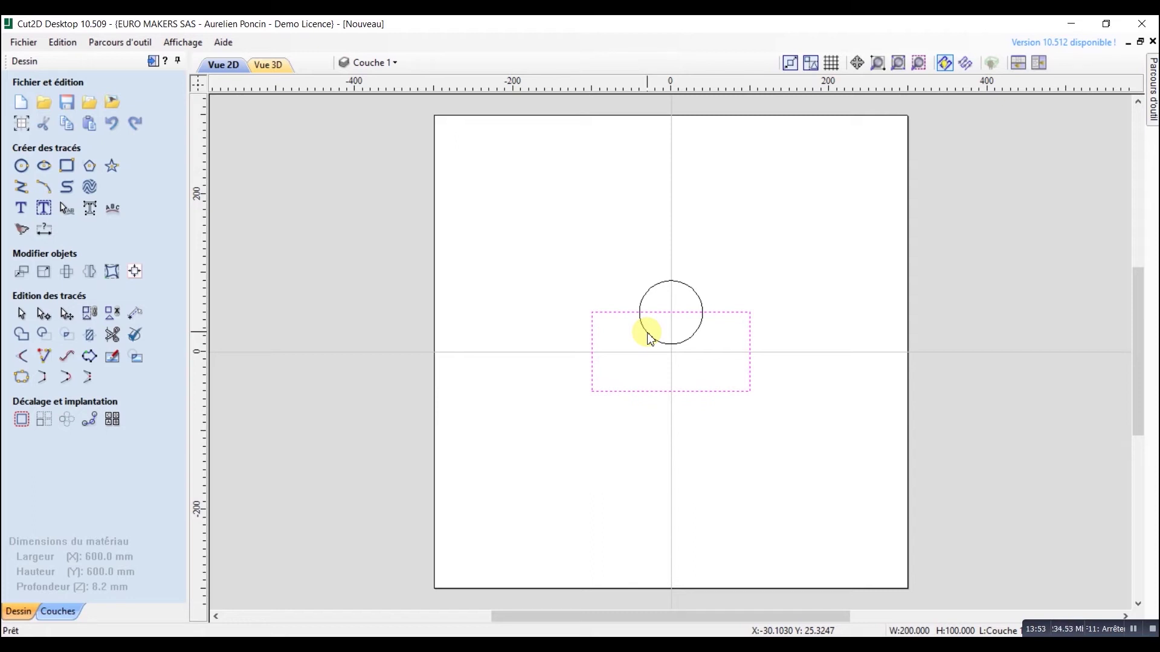
- Subtract the 80 mm circle from the rectangle, deselect, then undo the subtraction
shift+click(648, 333)
click(42, 334)
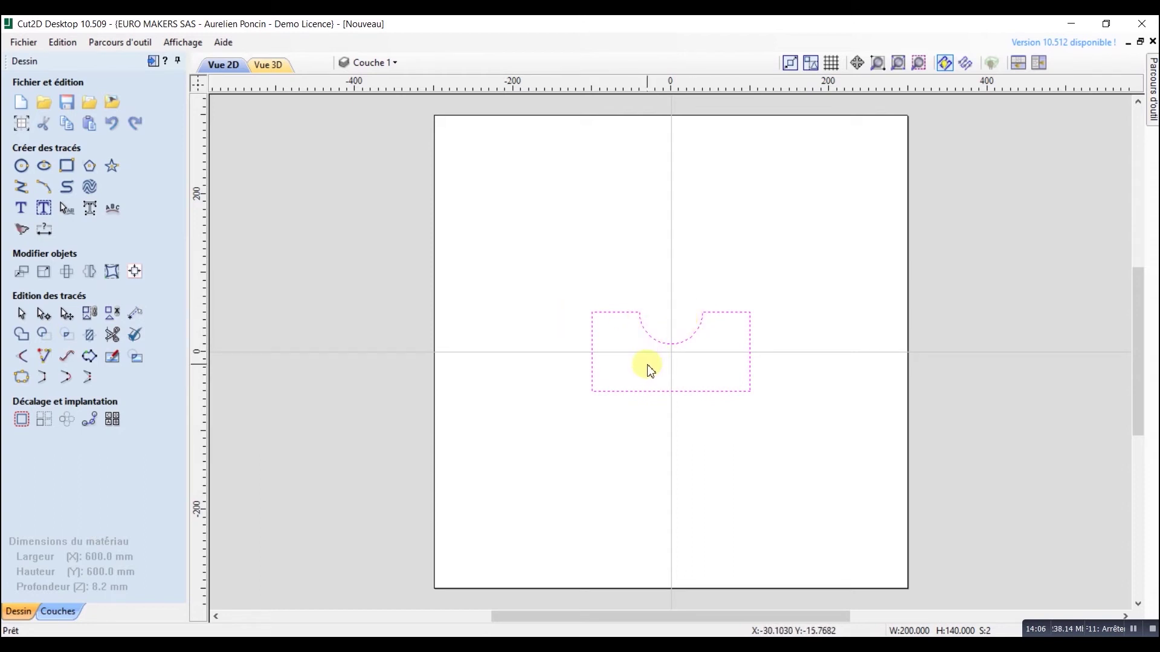
click(296, 425)
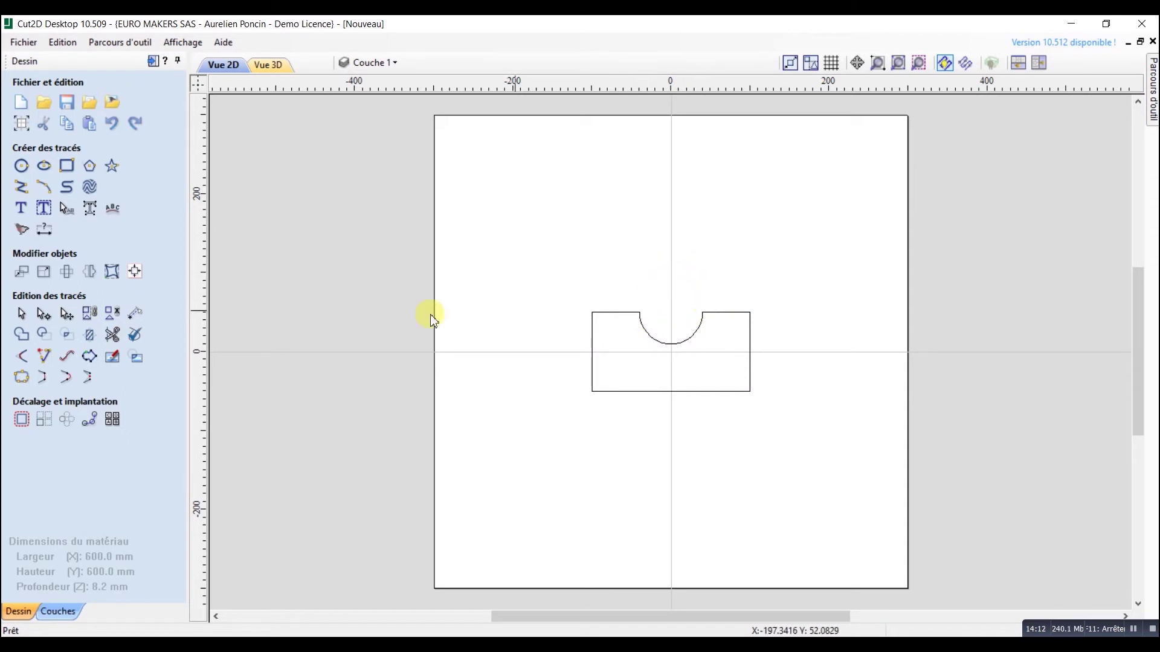
click(114, 125)
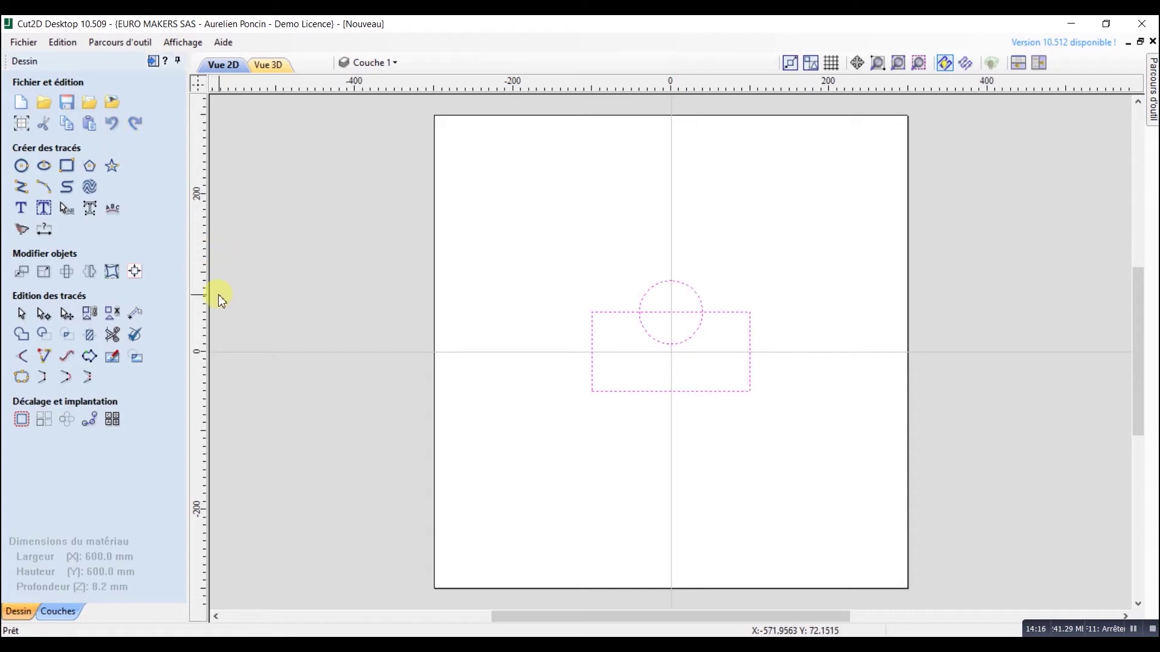
- Try merging the shapes, undo, then subtract the circle again to notch the top edge
click(19, 338)
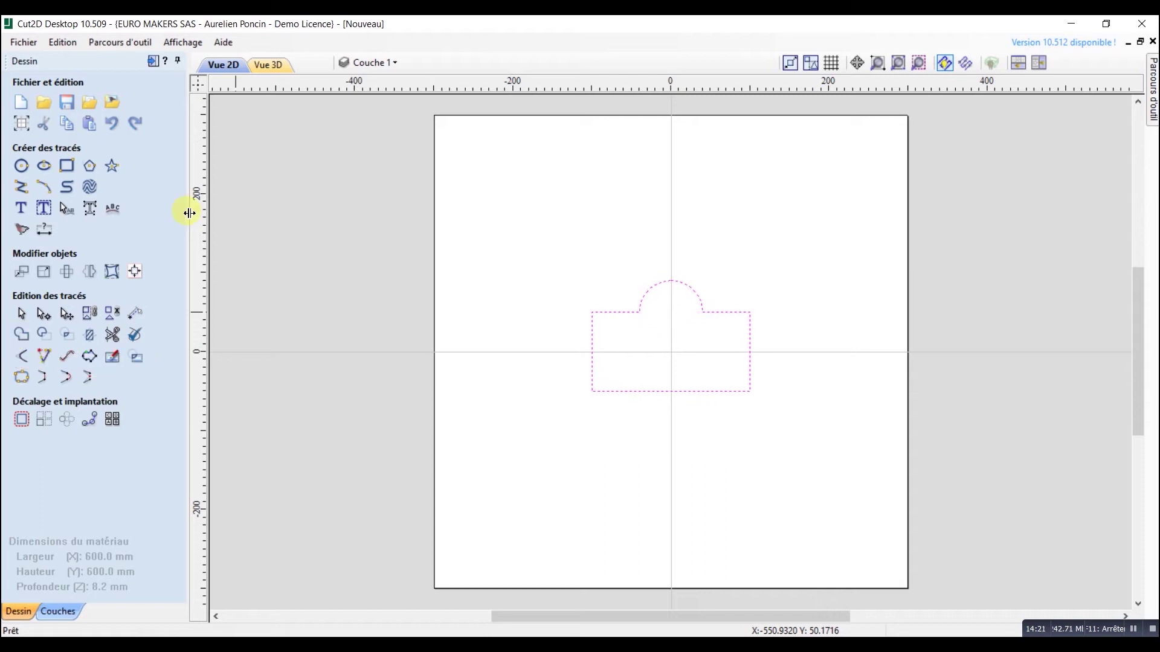
click(110, 132)
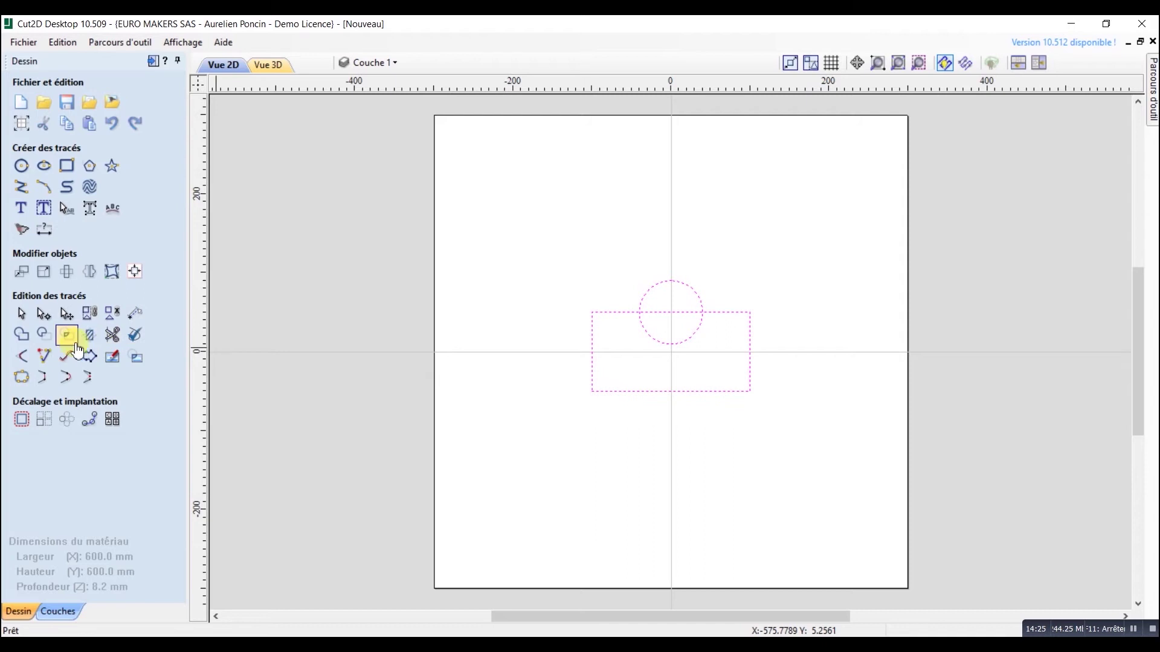
click(48, 338)
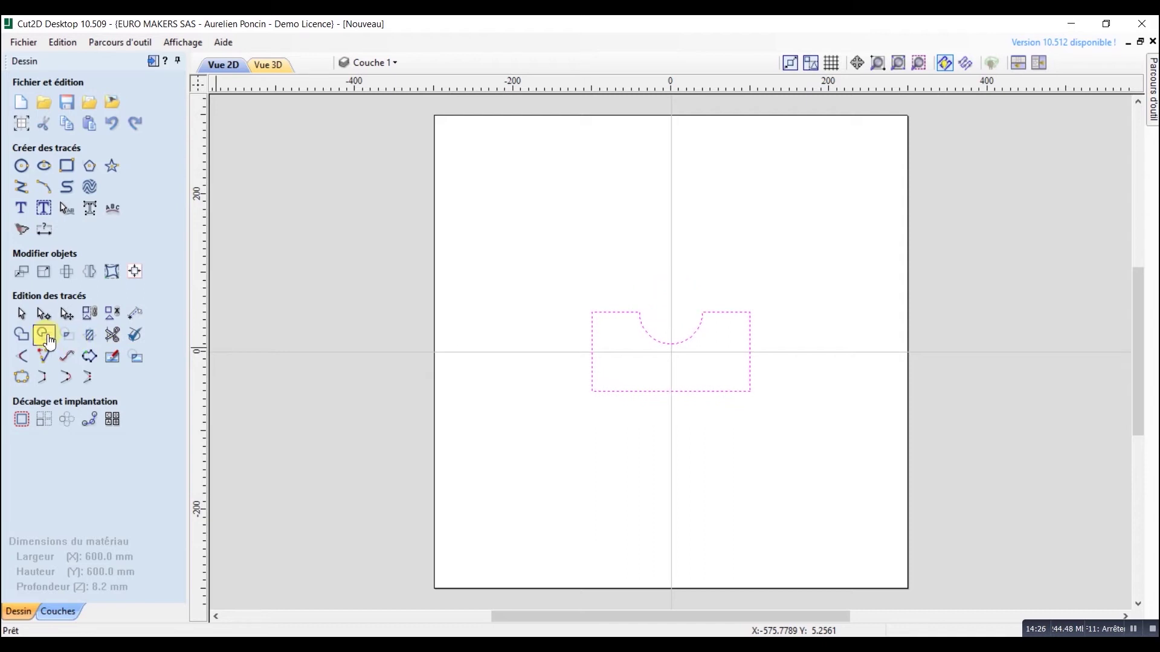
click(599, 444)
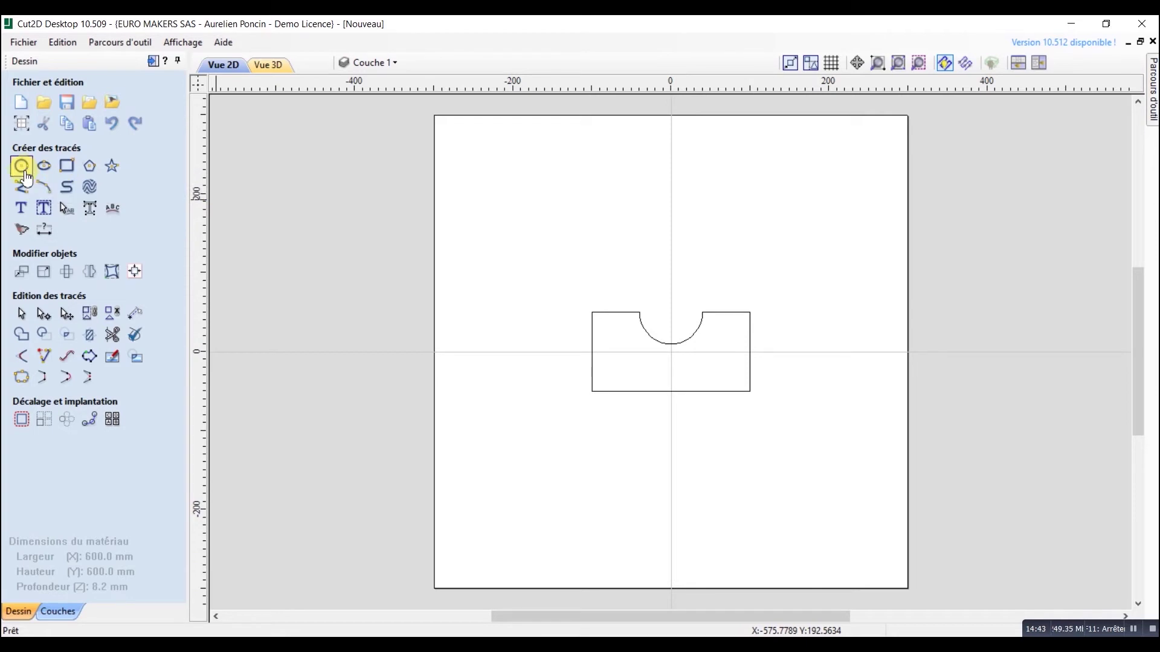
- Write 30 mm tall 'AP' text positioned at X -30, Y -30 inside the notched part
click(21, 208)
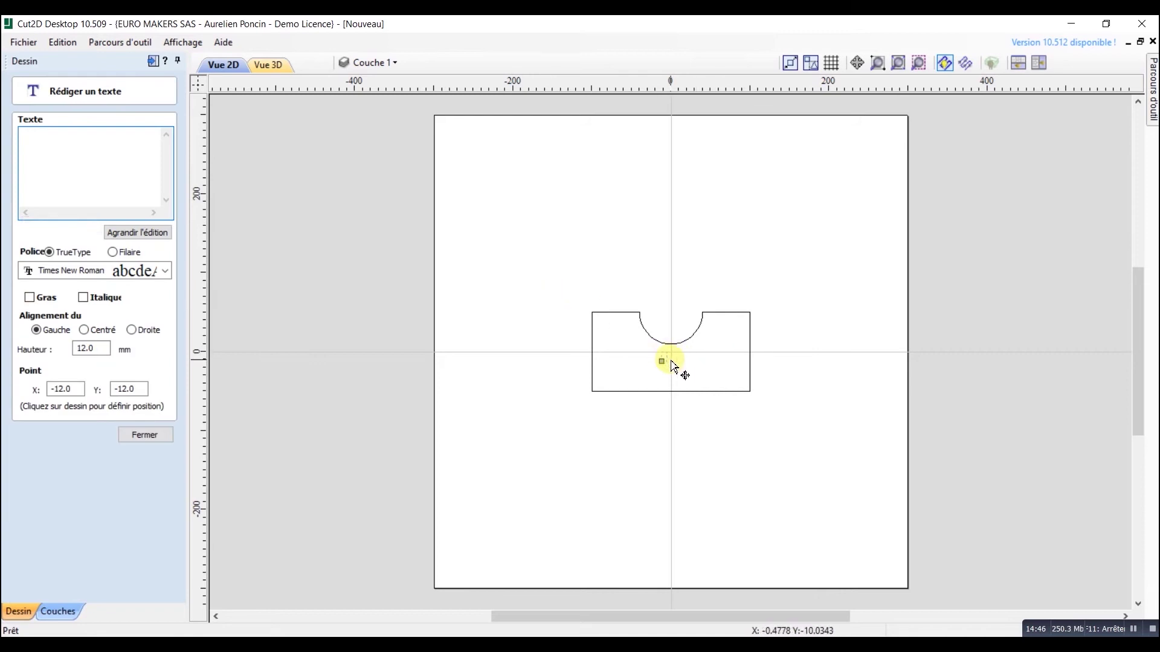
text(AP)
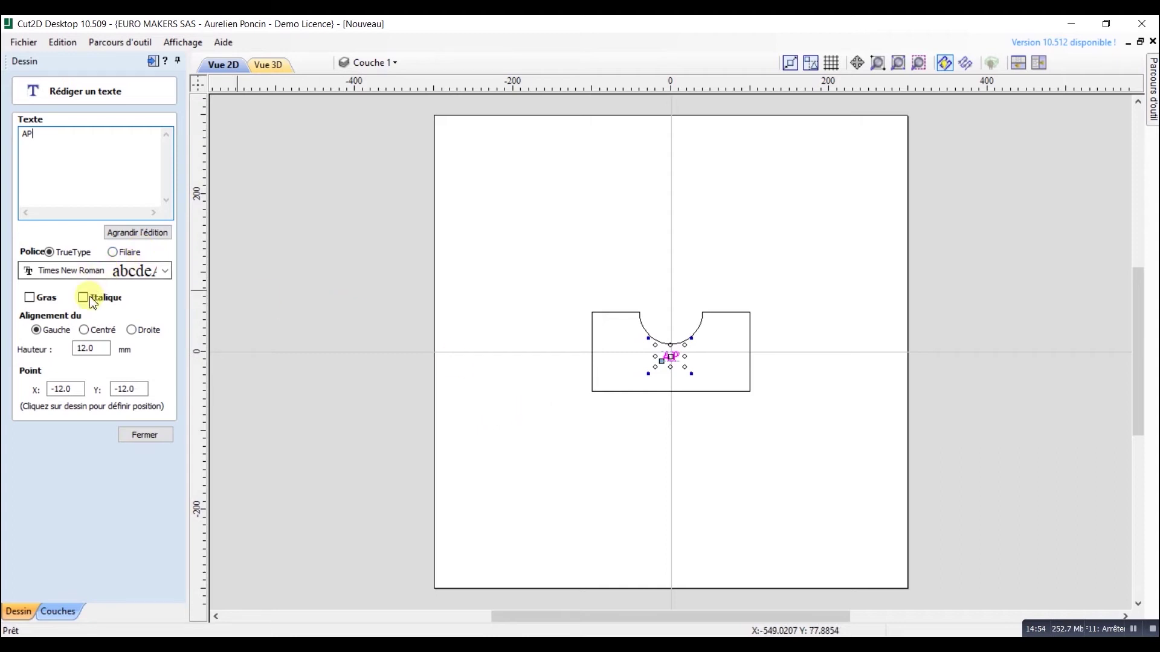
double_click(87, 349)
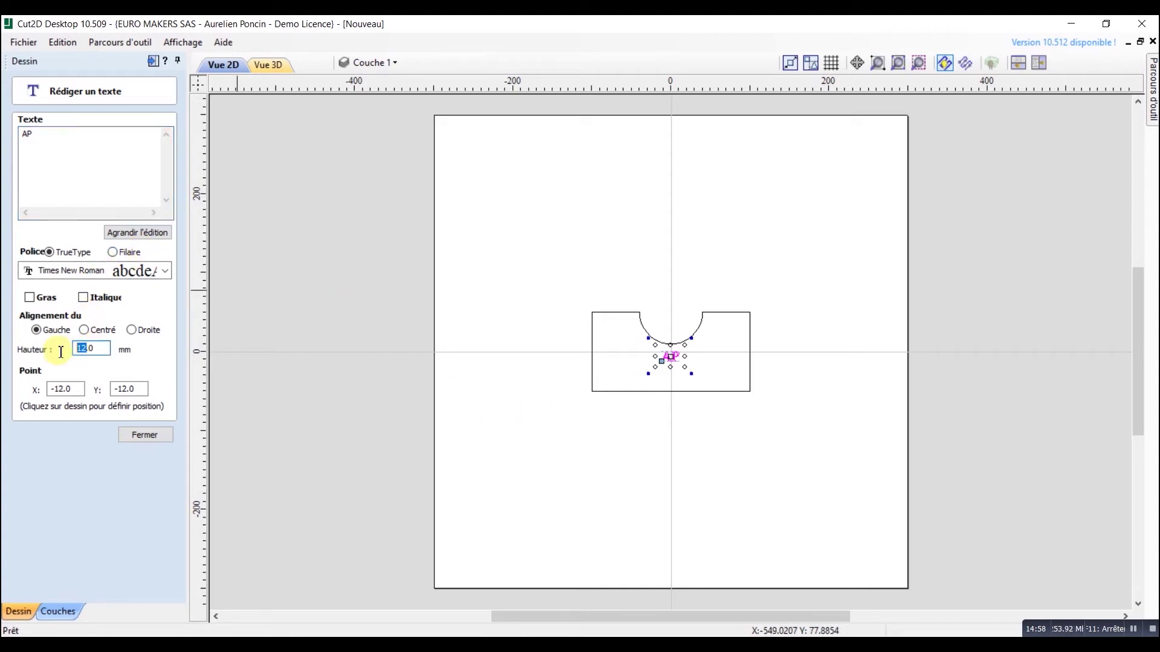
text(30)
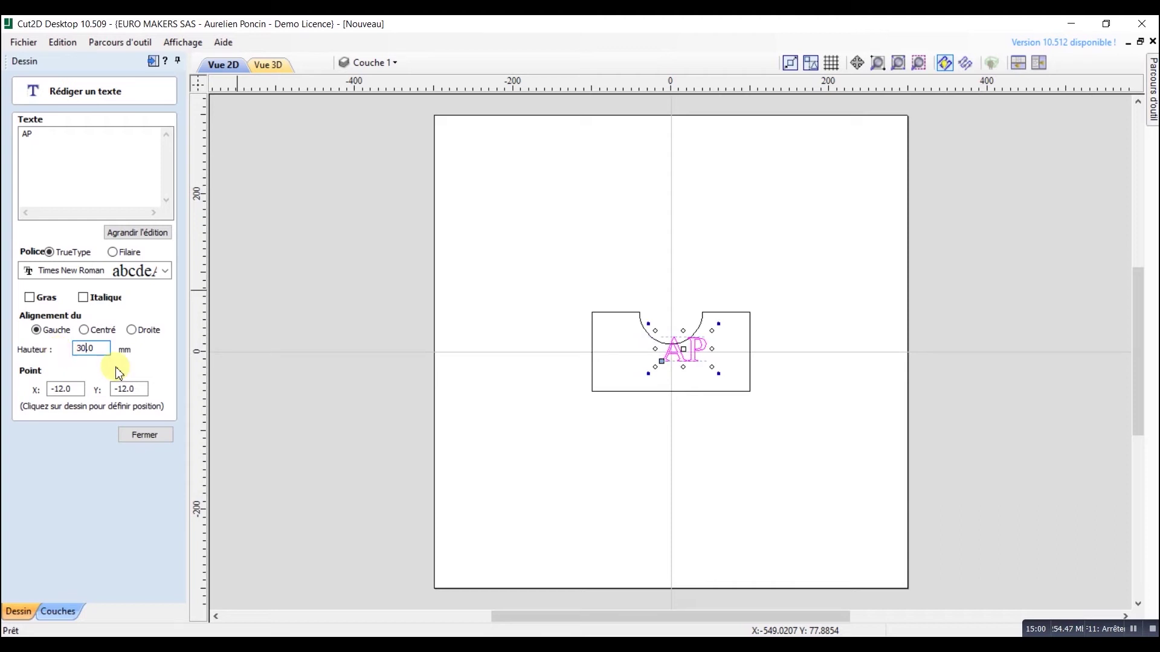
double_click(80, 389)
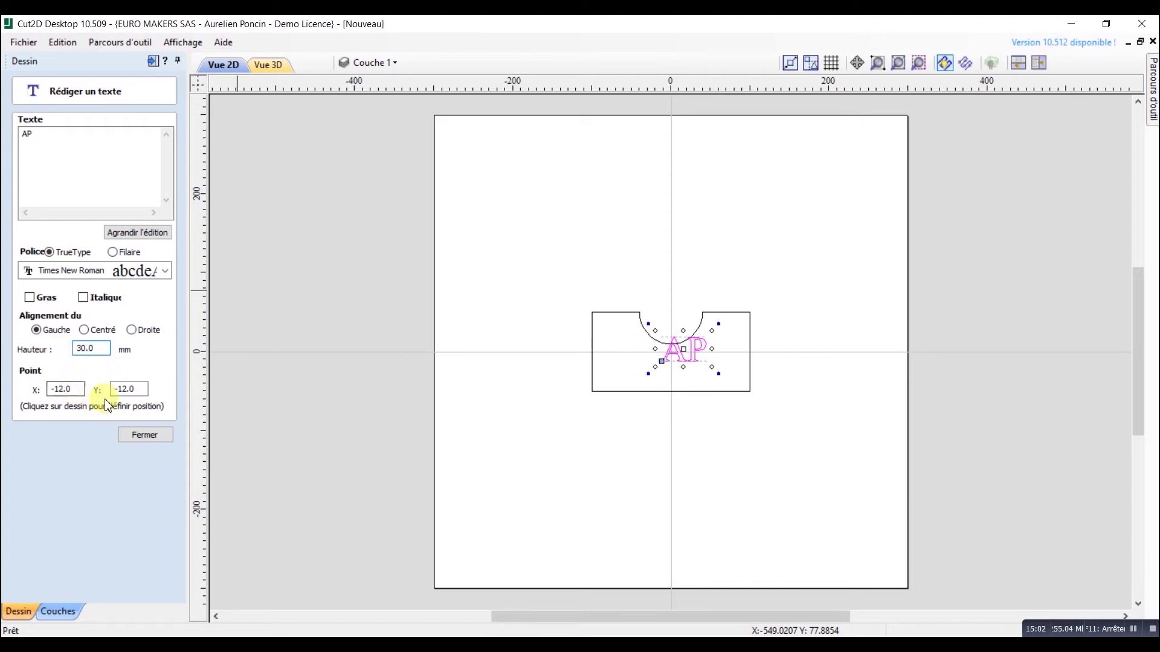
text(0)
key(Tab)
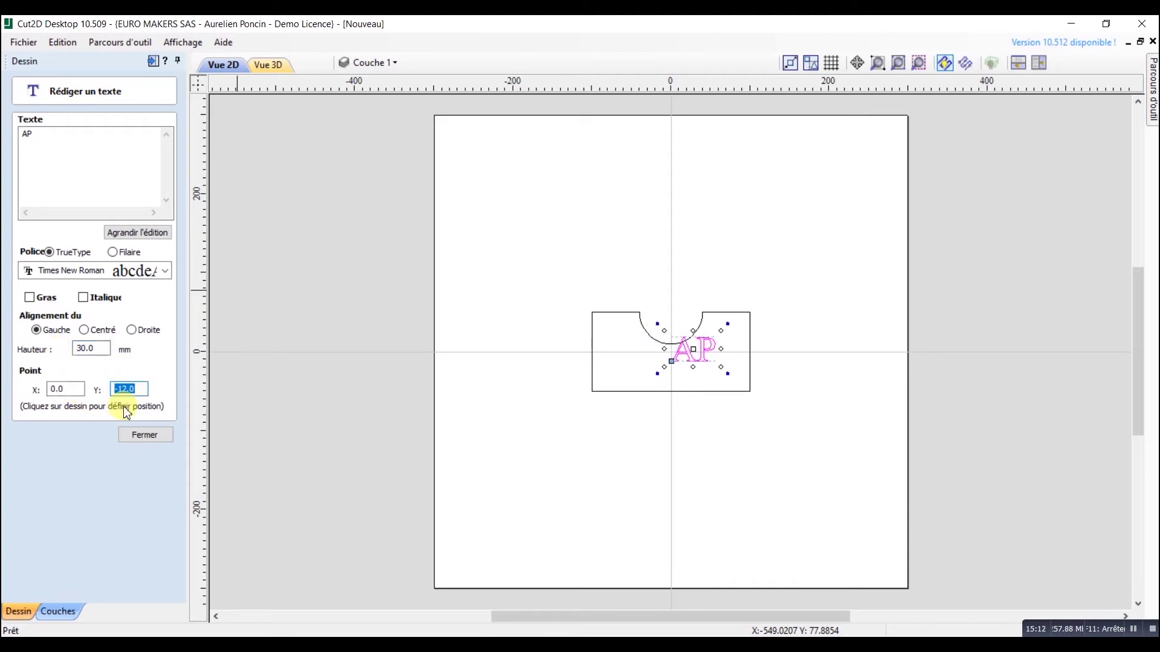
text(-30)
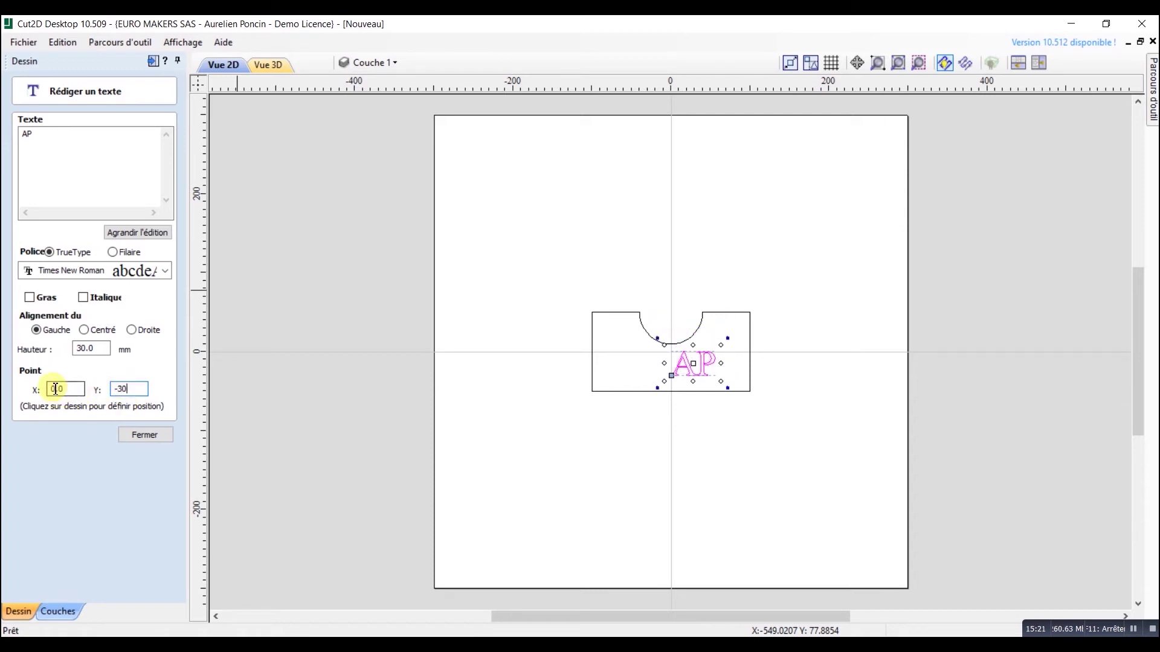
text(.0)
text(-3)
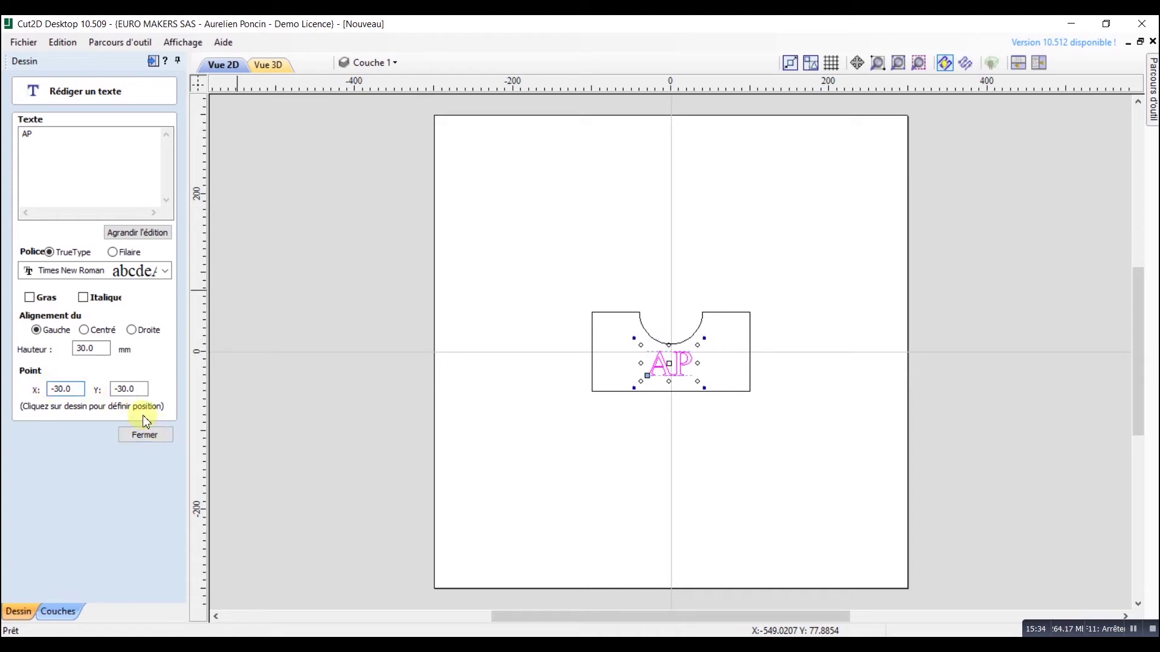
click(146, 439)
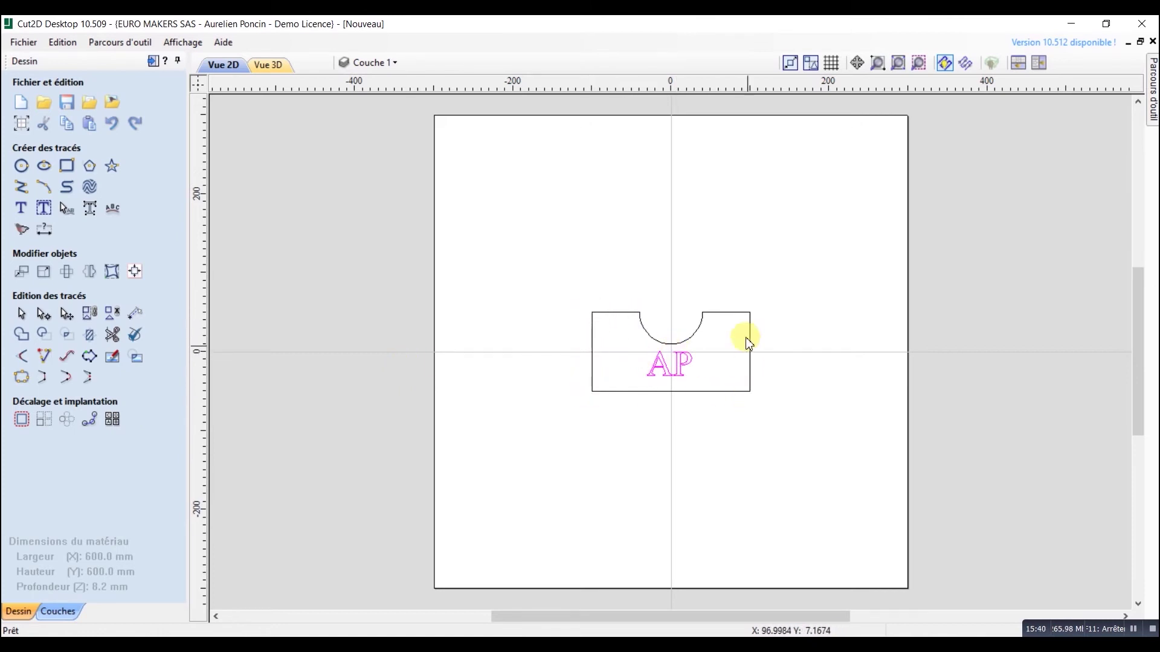
- Change the AP text's font to Arial Black in the text editor
scroll(648, 389, up, 5)
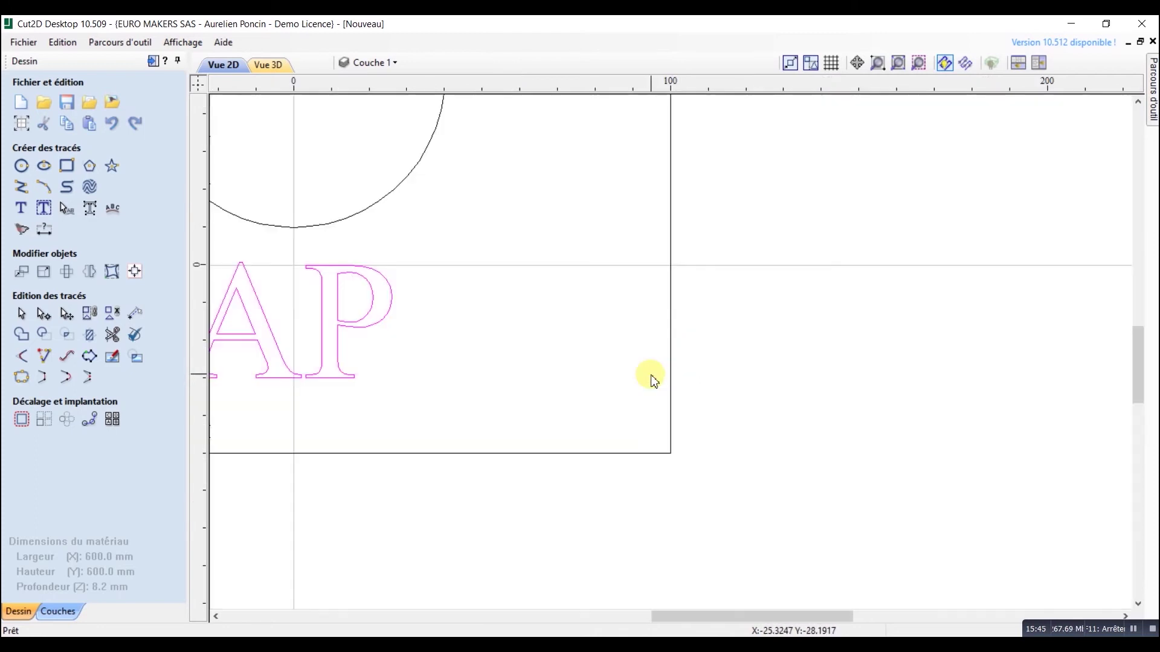
scroll(559, 381, left, 5)
click(559, 379)
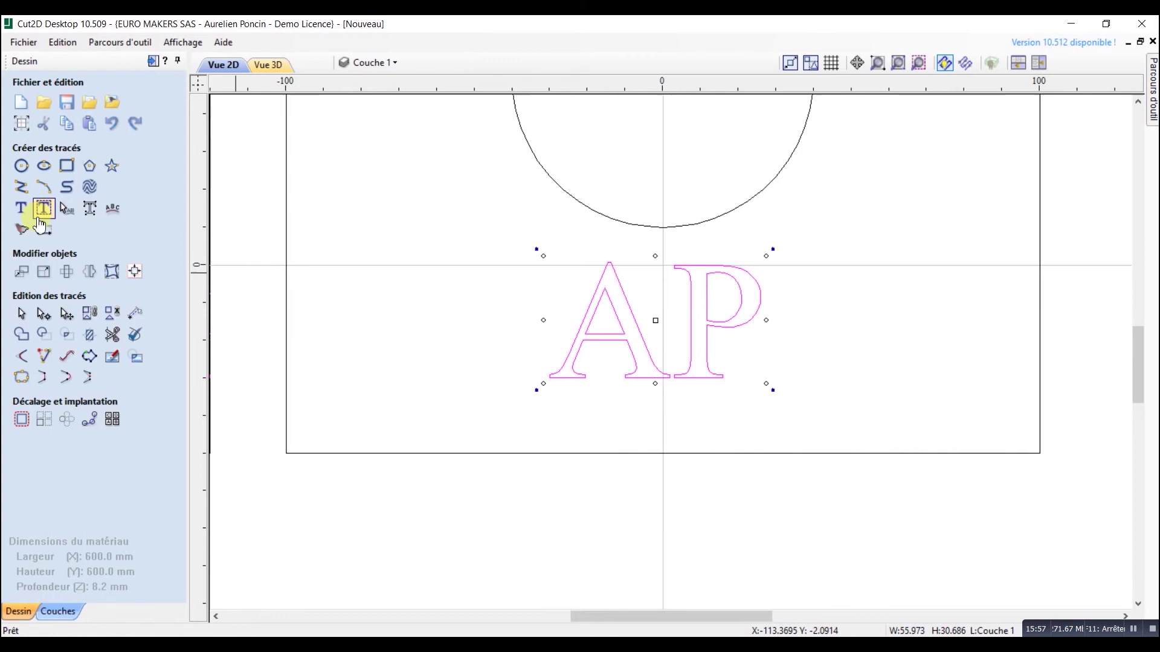
click(22, 209)
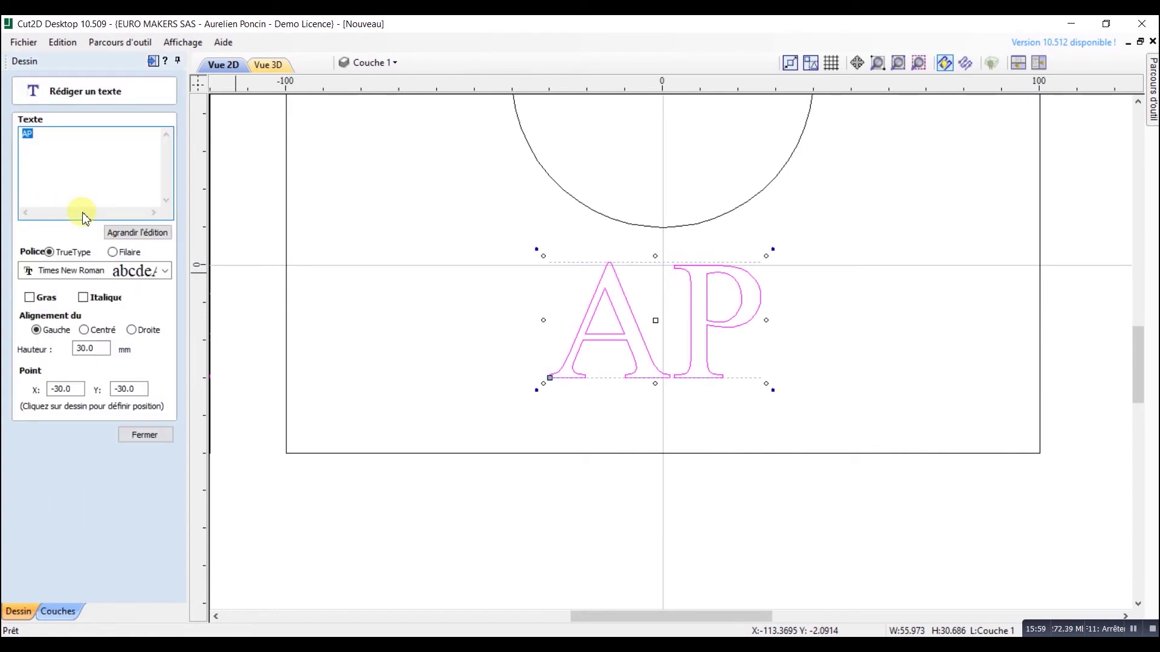
click(84, 272)
mouse_move(536, 515)
mouse_down()
mouse_move(537, 291)
mouse_move(541, 311)
mouse_up()
click(257, 447)
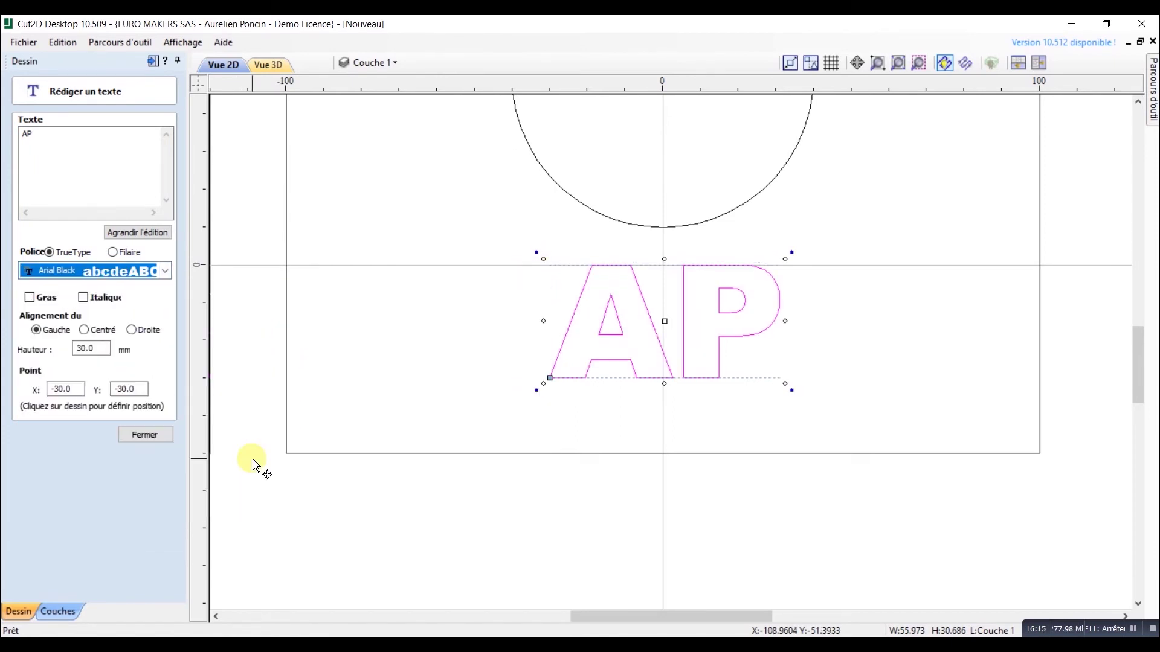
click(145, 435)
scroll(669, 473, down, 2)
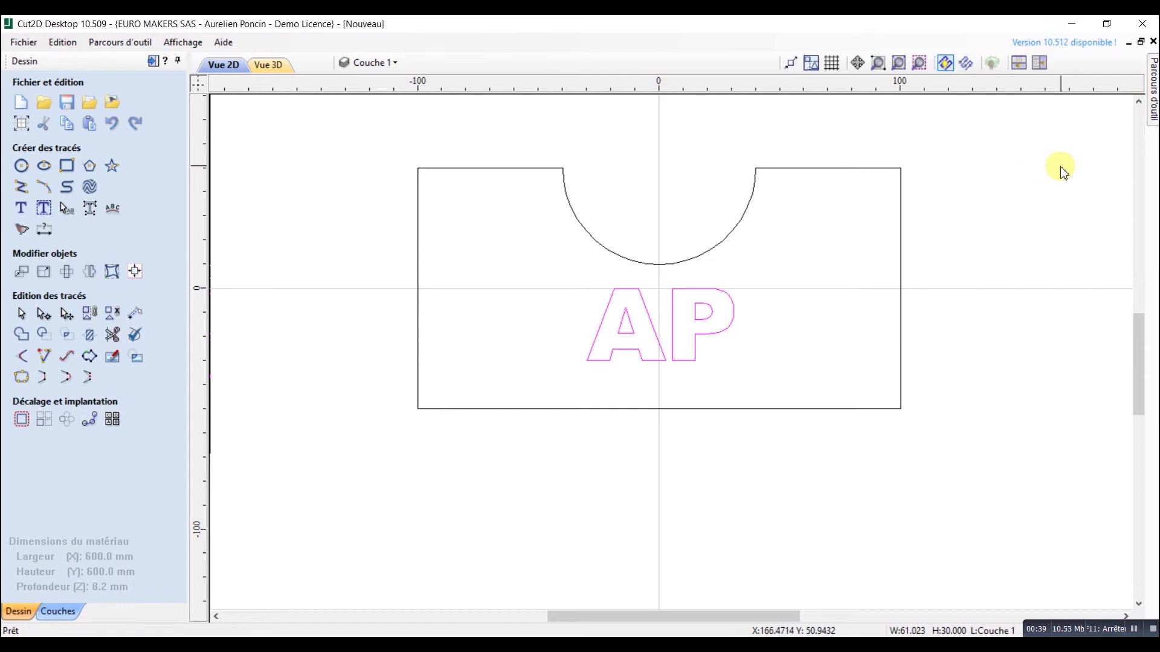
- Save the job as 'Support Bouteille Chene 8mm - AP' in the Fichiers Cut 2D folder
click(77, 108)
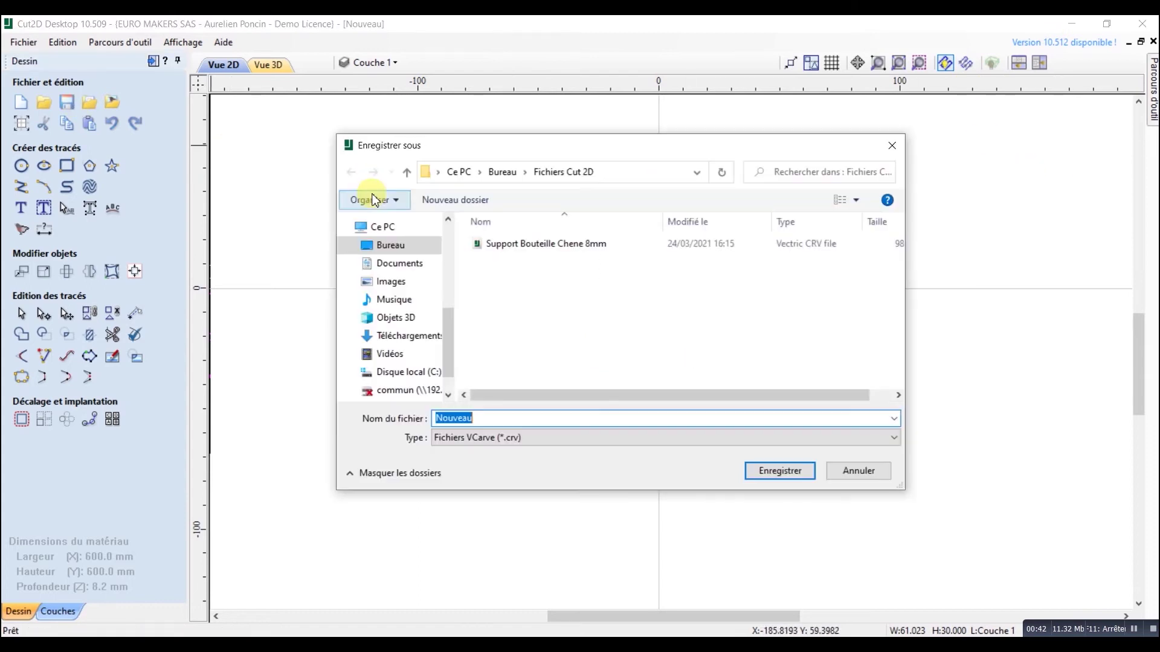
click(521, 249)
click(577, 424)
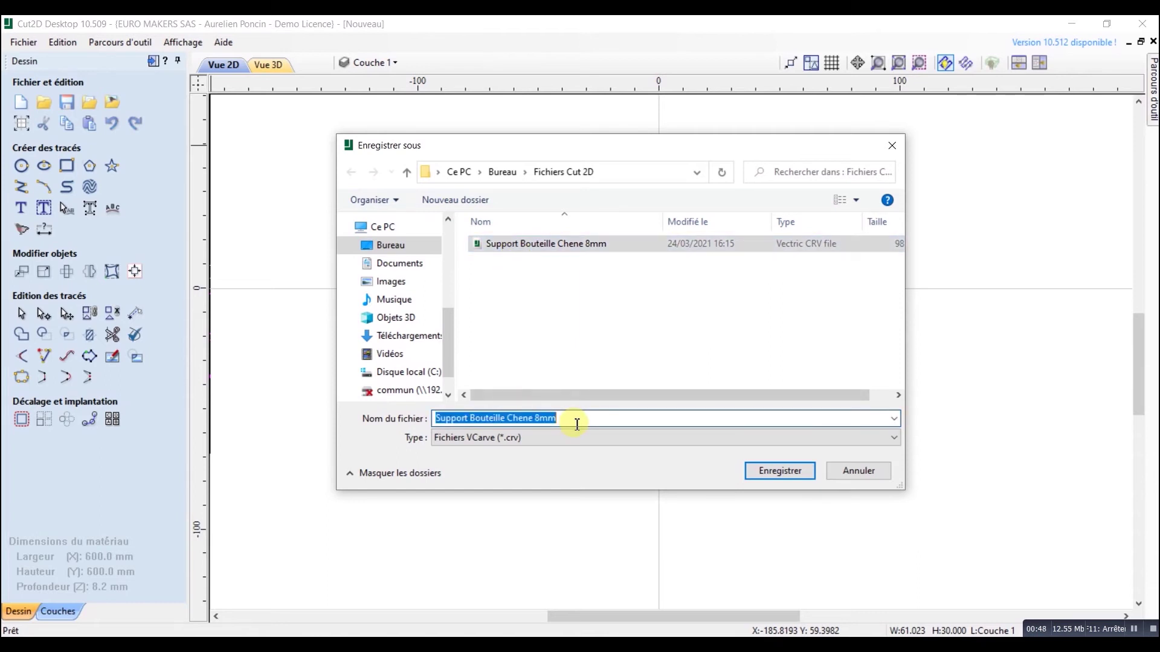
click(577, 424)
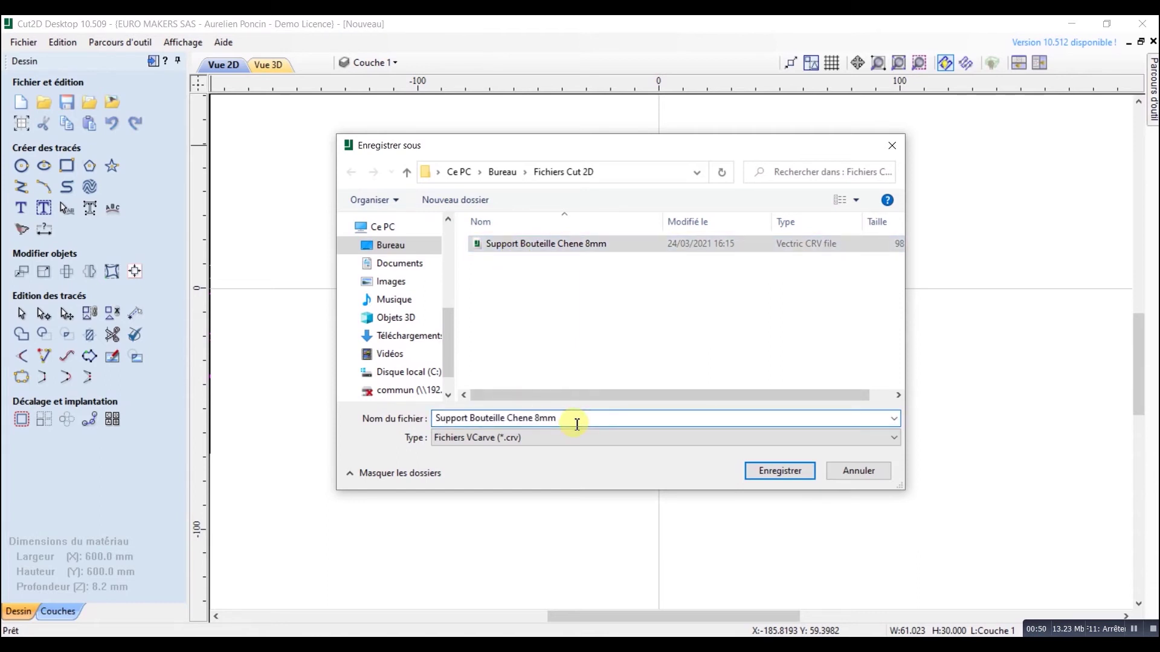
text(- AP)
click(766, 469)
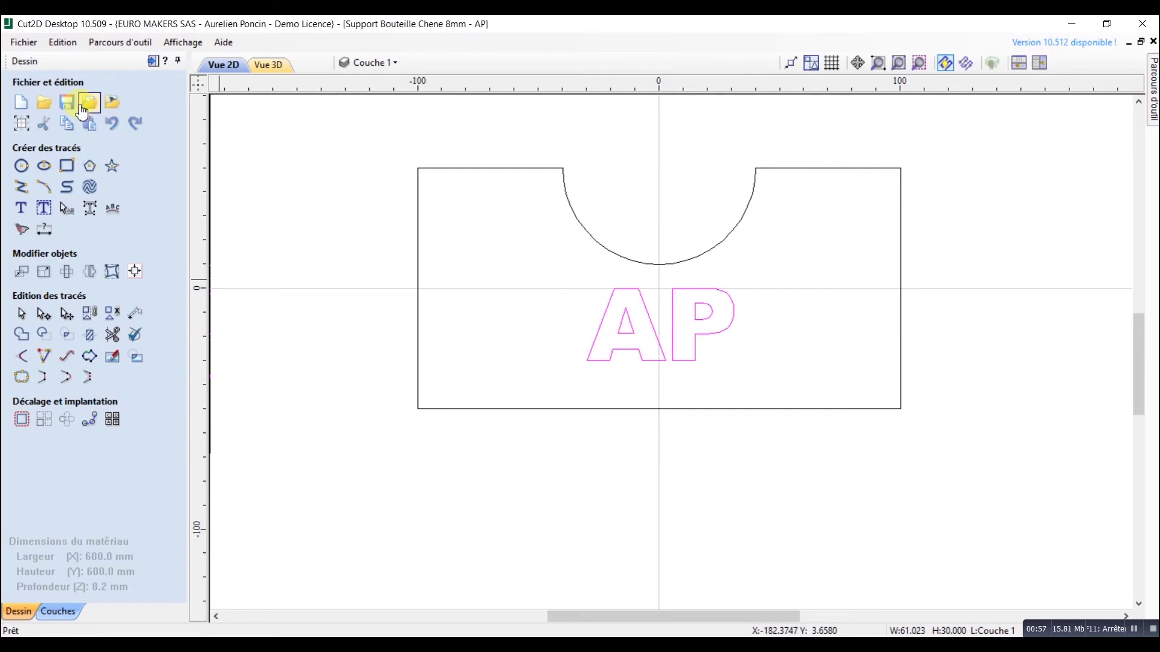
- Bring up the Parcours d'outil panel, toggling once back to the drawing tools
click(152, 61)
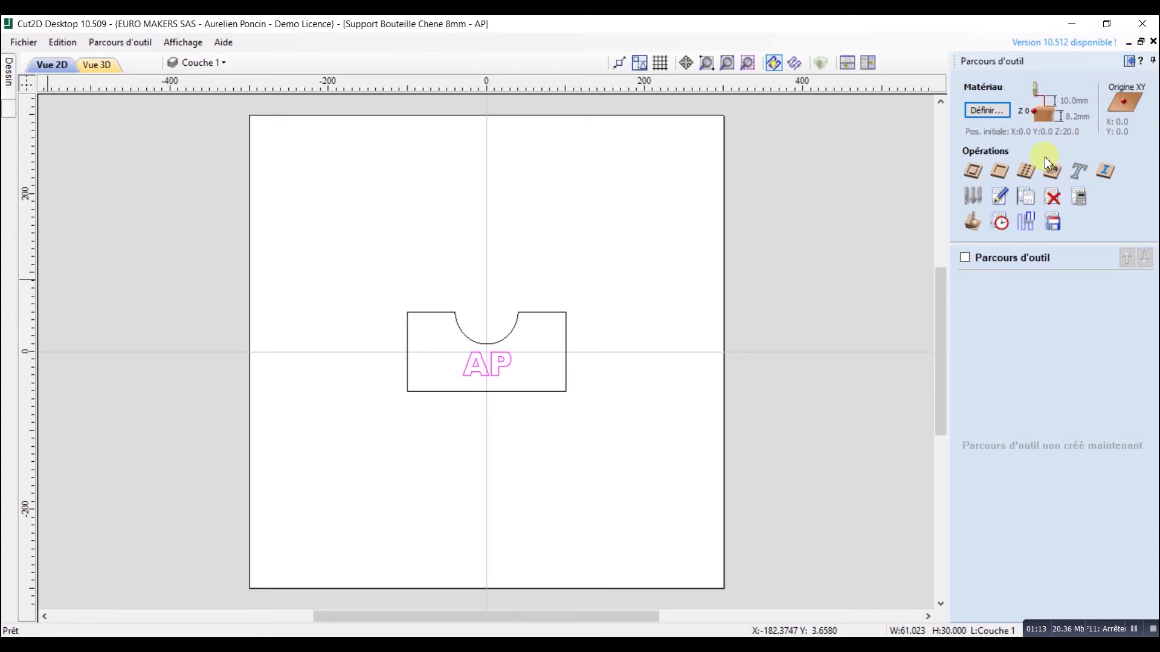
click(9, 75)
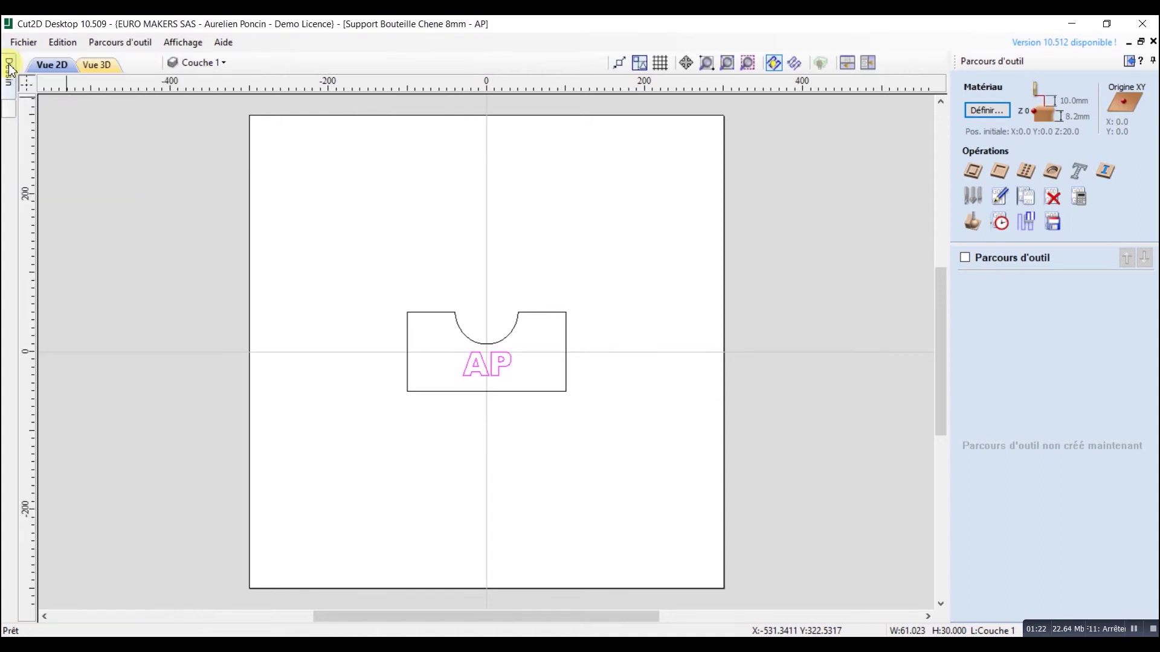
click(1129, 61)
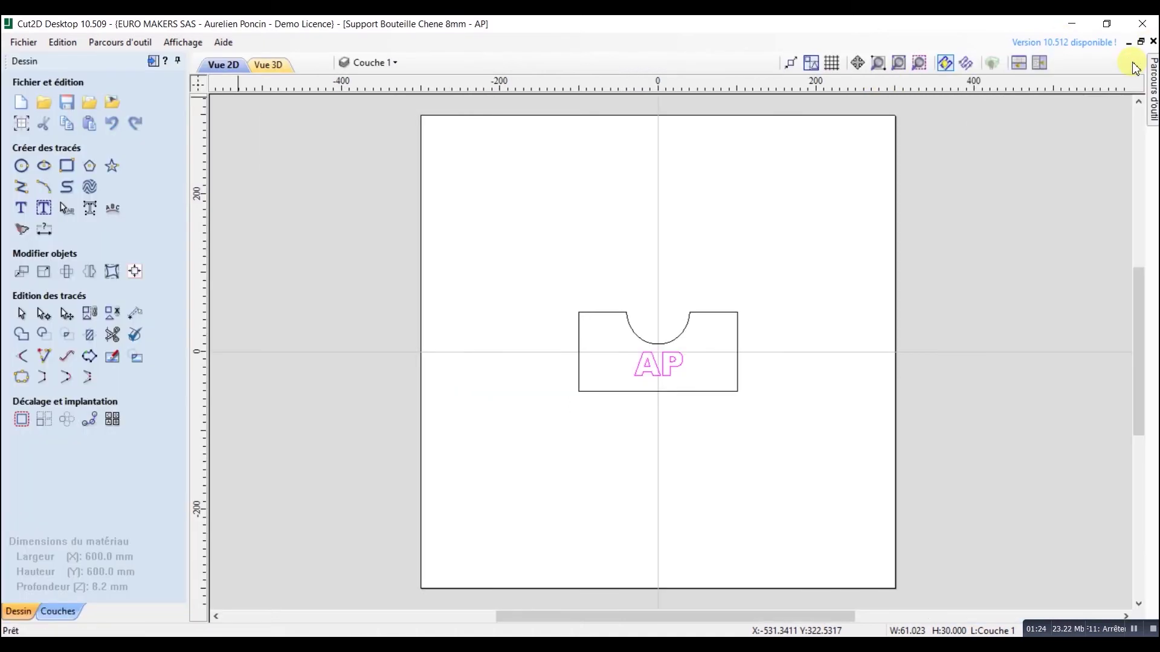
click(1154, 88)
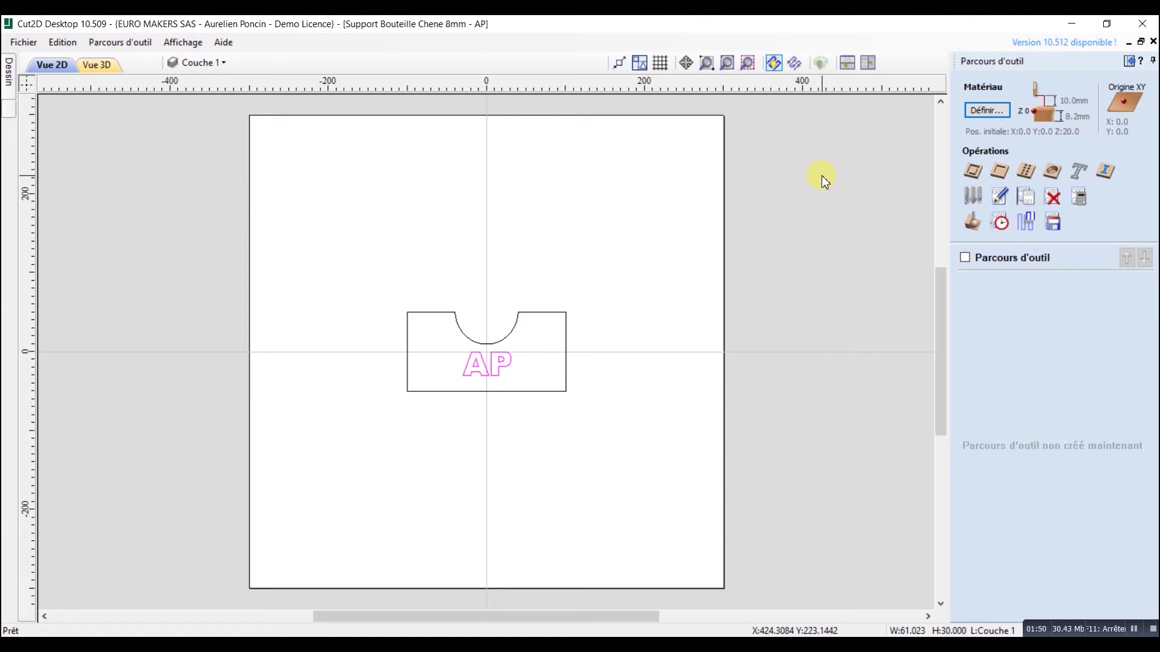
- Open the Matériau setup and focus the 8.2 mm Epaisseur field
click(11, 75)
click(985, 111)
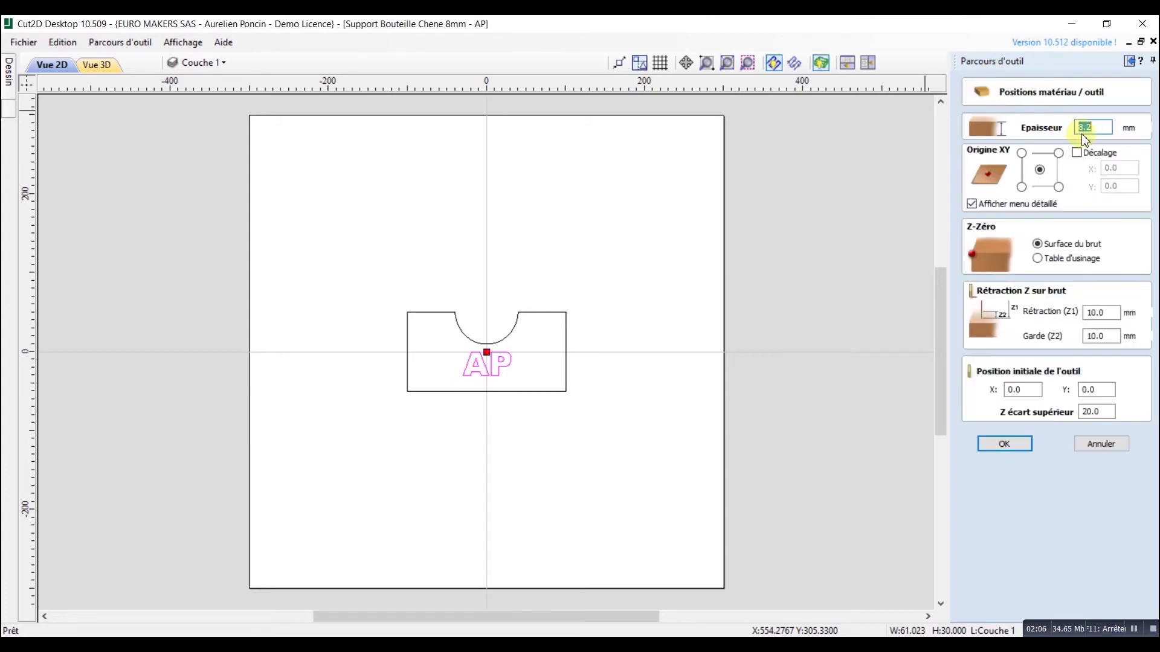
click(1097, 131)
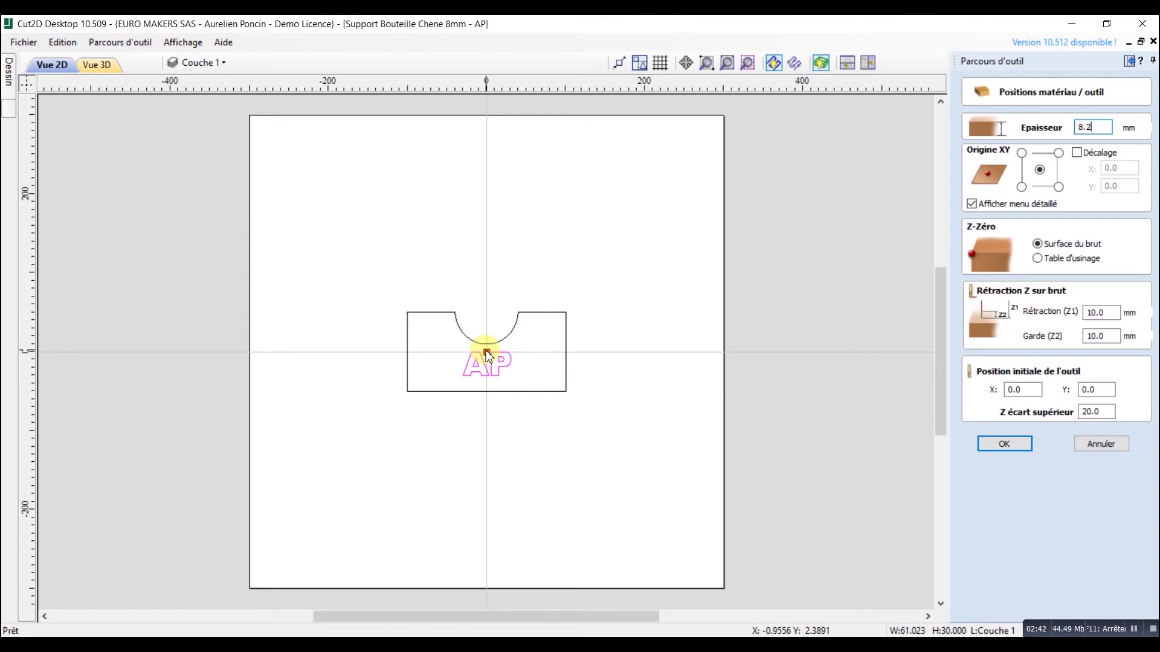
- Set the XY origin to the bottom-left corner, select the retraction height, and confirm
click(1021, 187)
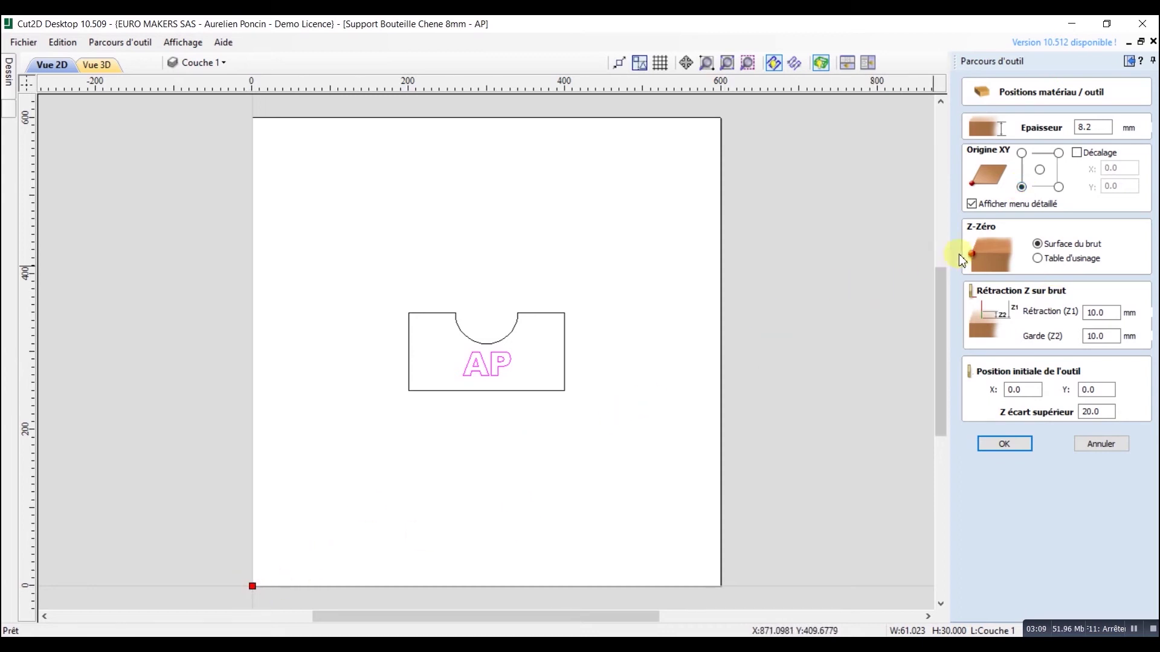
click(1096, 314)
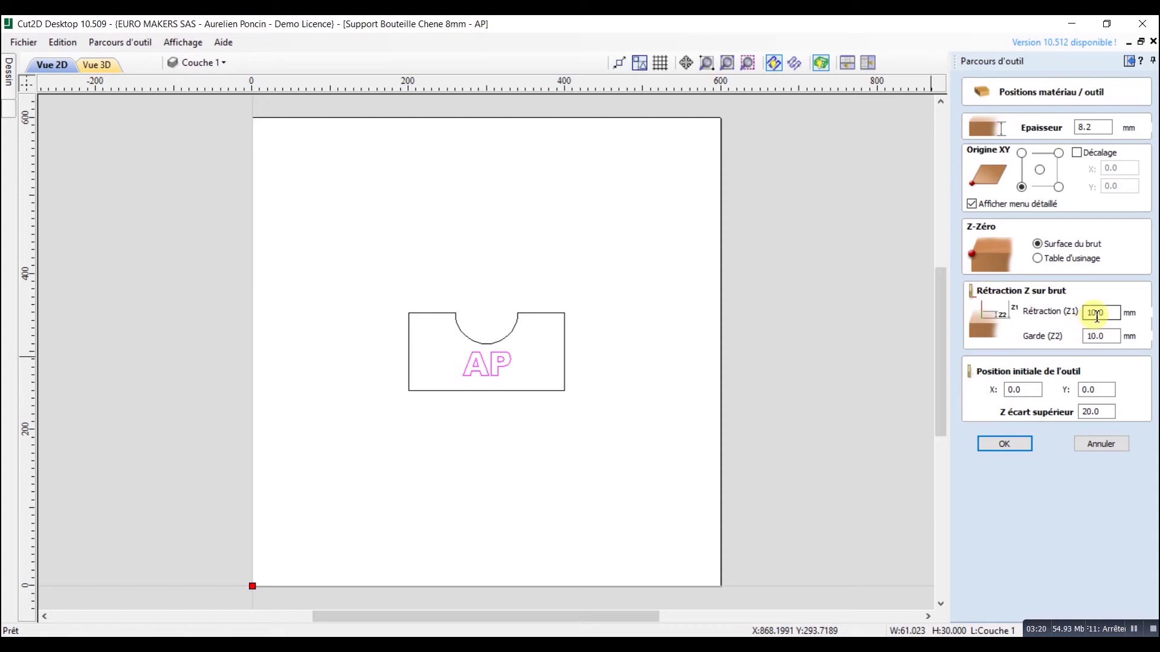
double_click(1096, 314)
click(1024, 448)
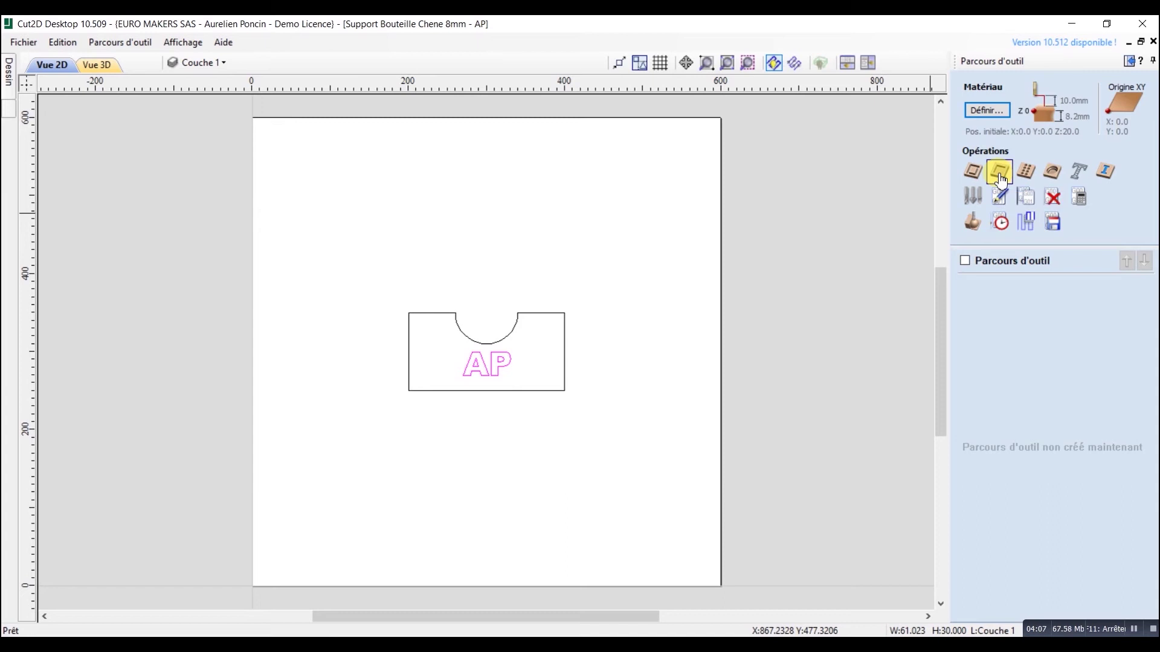
- Create a 2 mm deep pocket toolpath, drop the F1DH LINO tool, and open the tool library
click(999, 173)
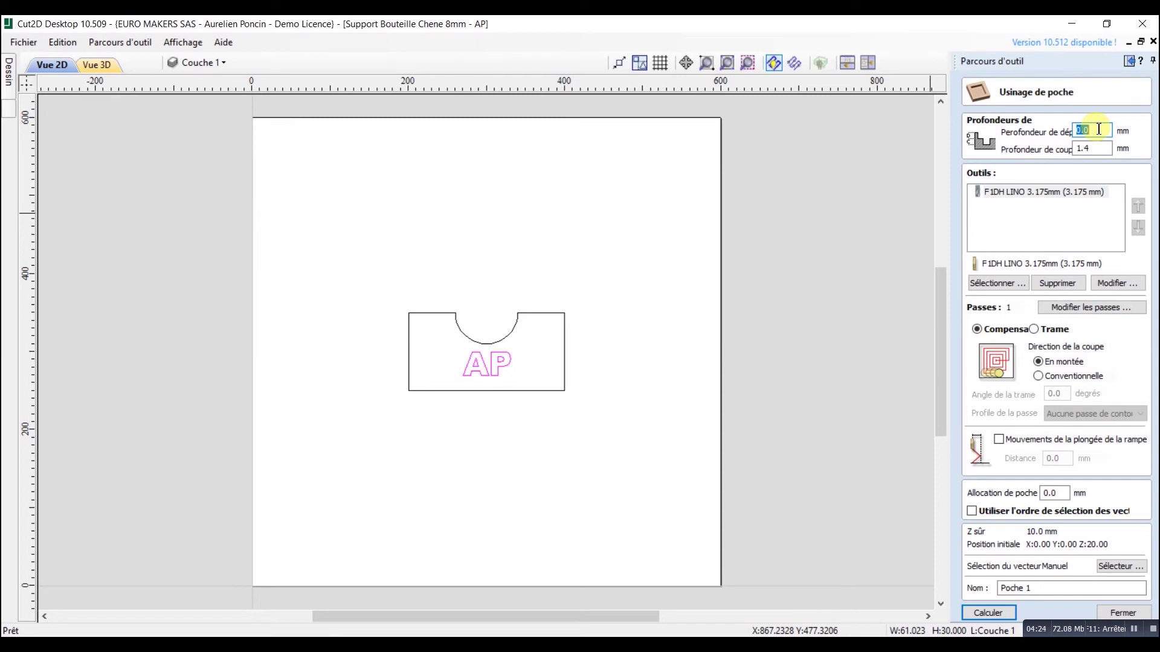
double_click(1090, 148)
text(2)
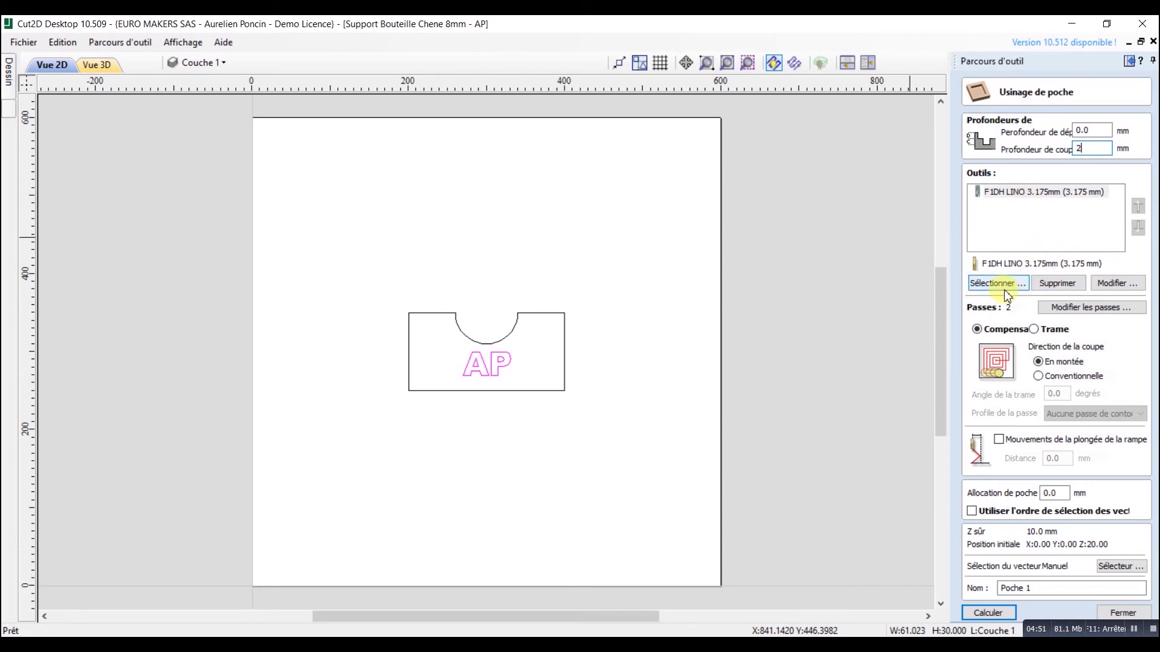
click(1041, 284)
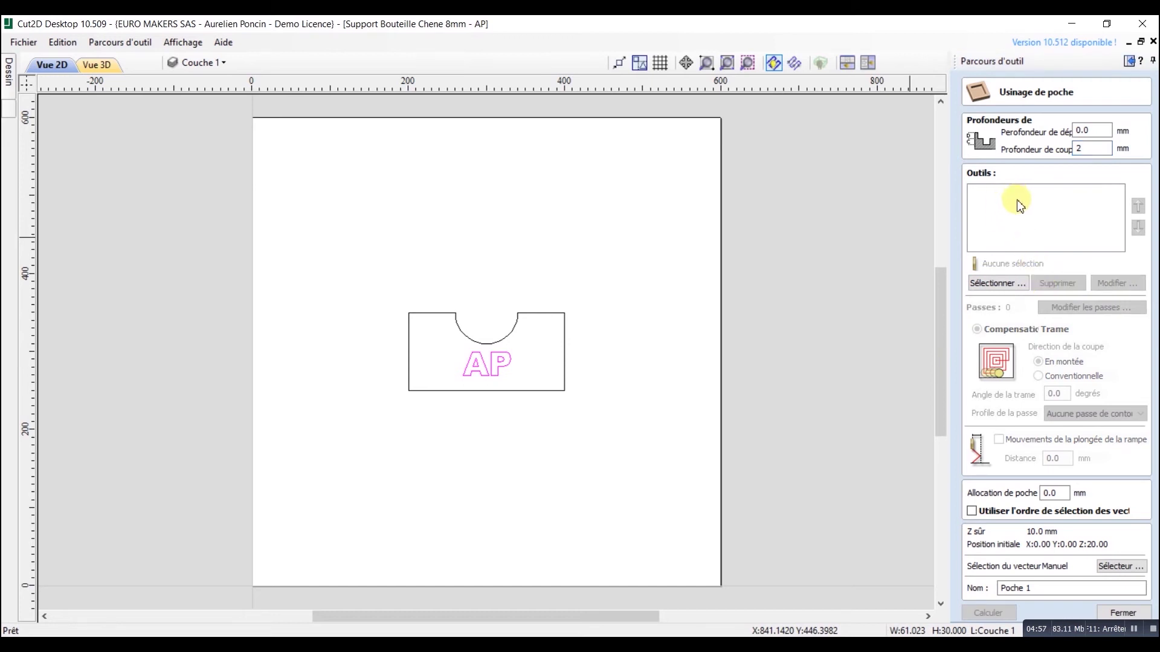
click(998, 284)
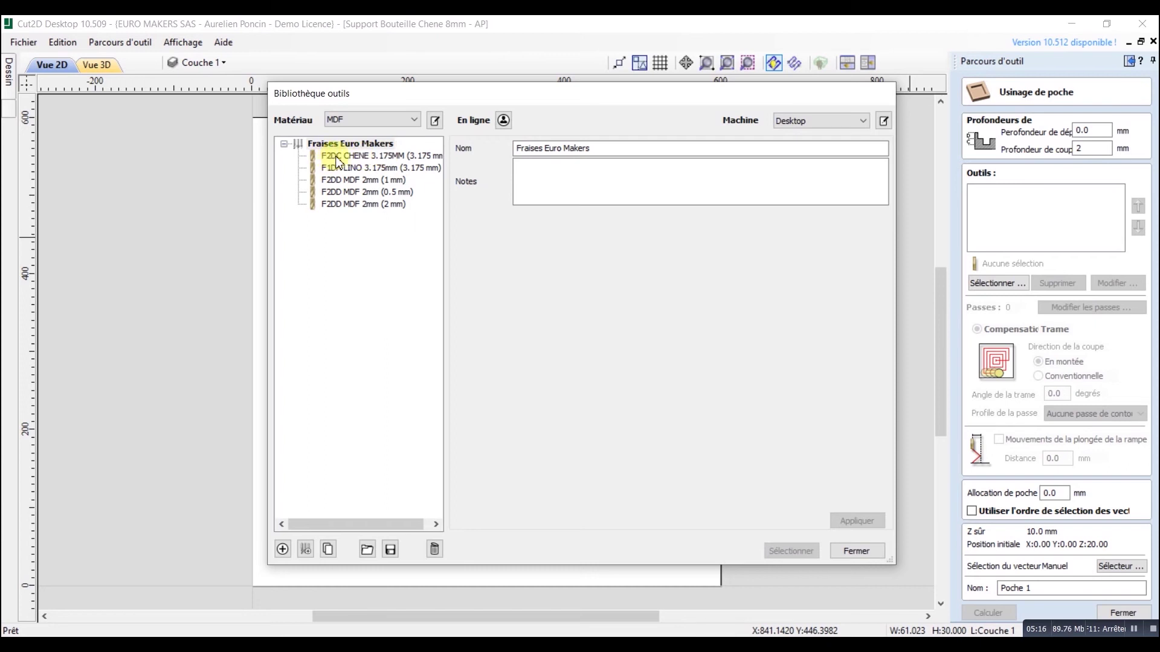
- Duplicate the F2DC CHENE tool in the Fraises Euro Makers group
click(383, 157)
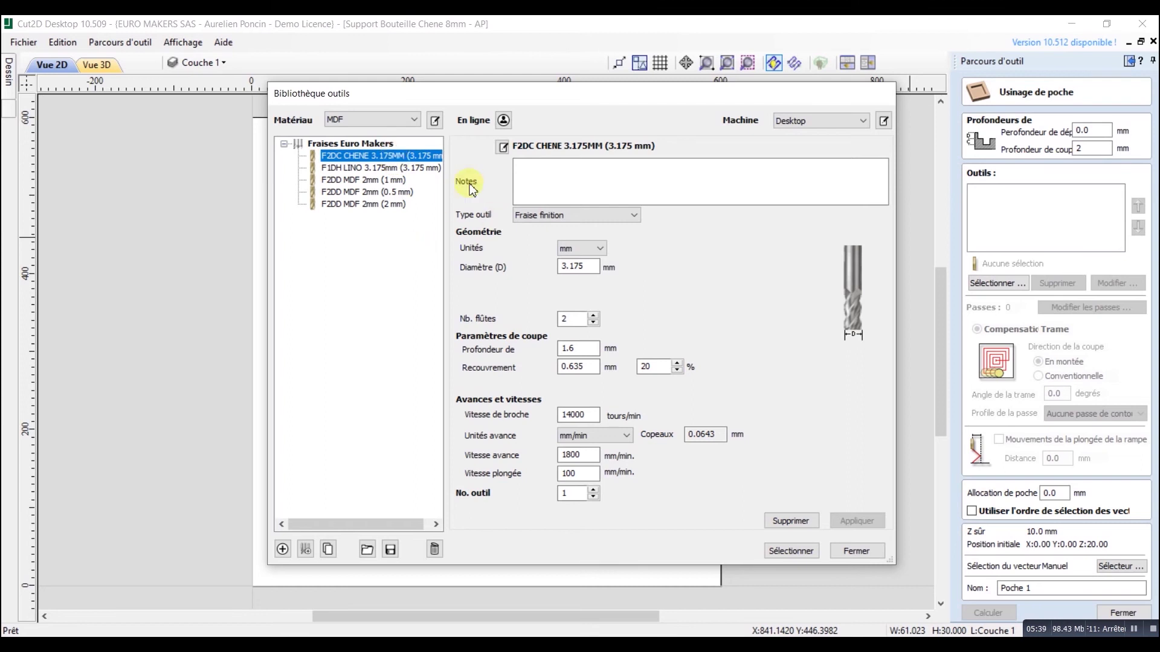
click(342, 144)
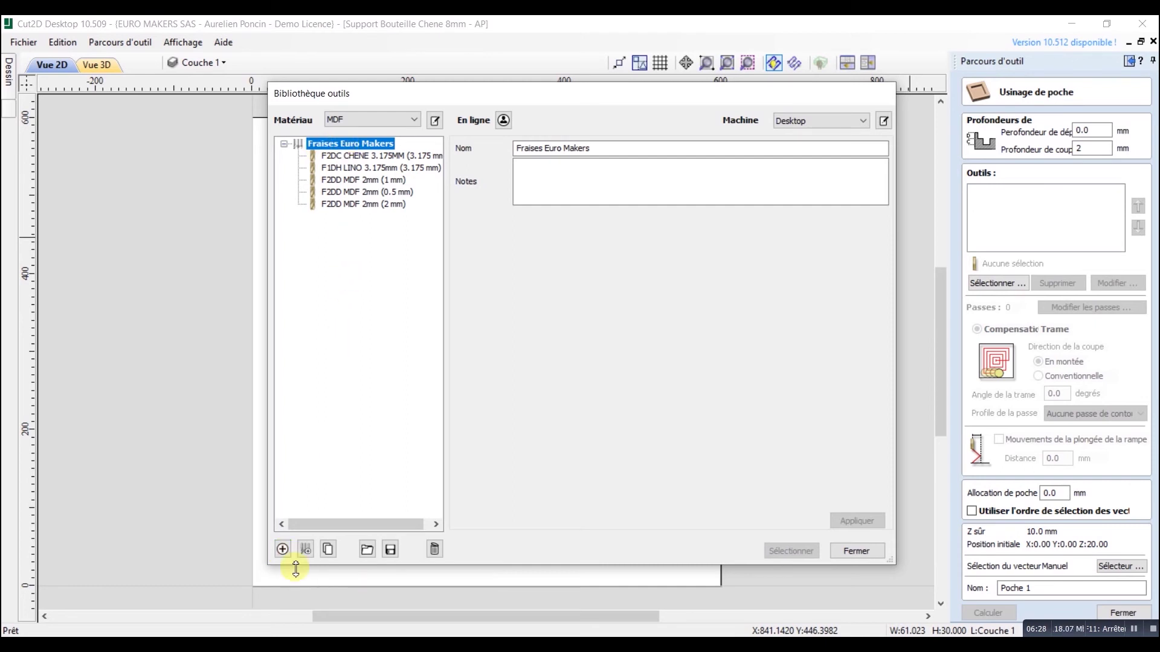
click(282, 549)
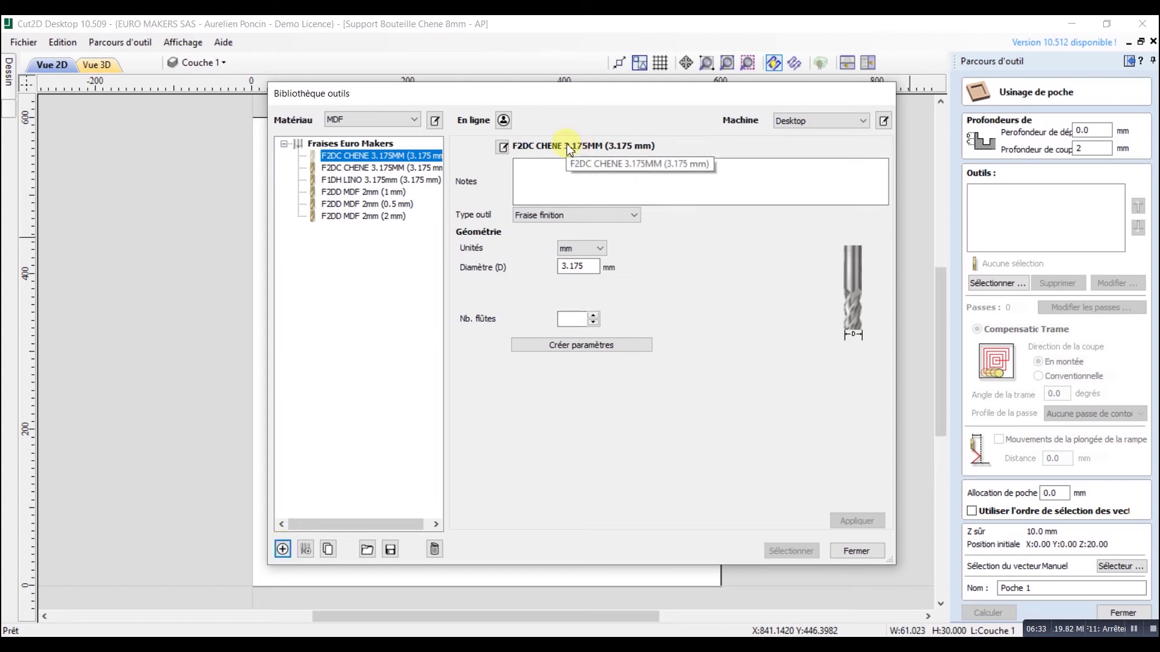
- Change the duplicate's name format to F1DH CHENE 1.5MM
click(504, 148)
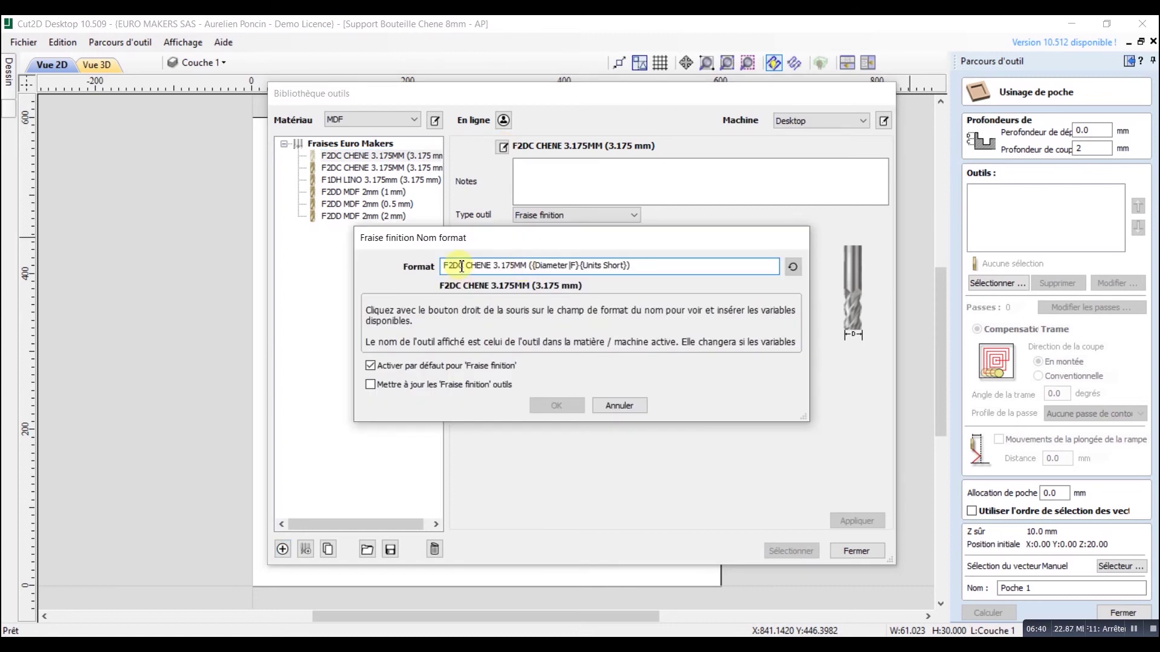
double_click(461, 266)
text(F1DH)
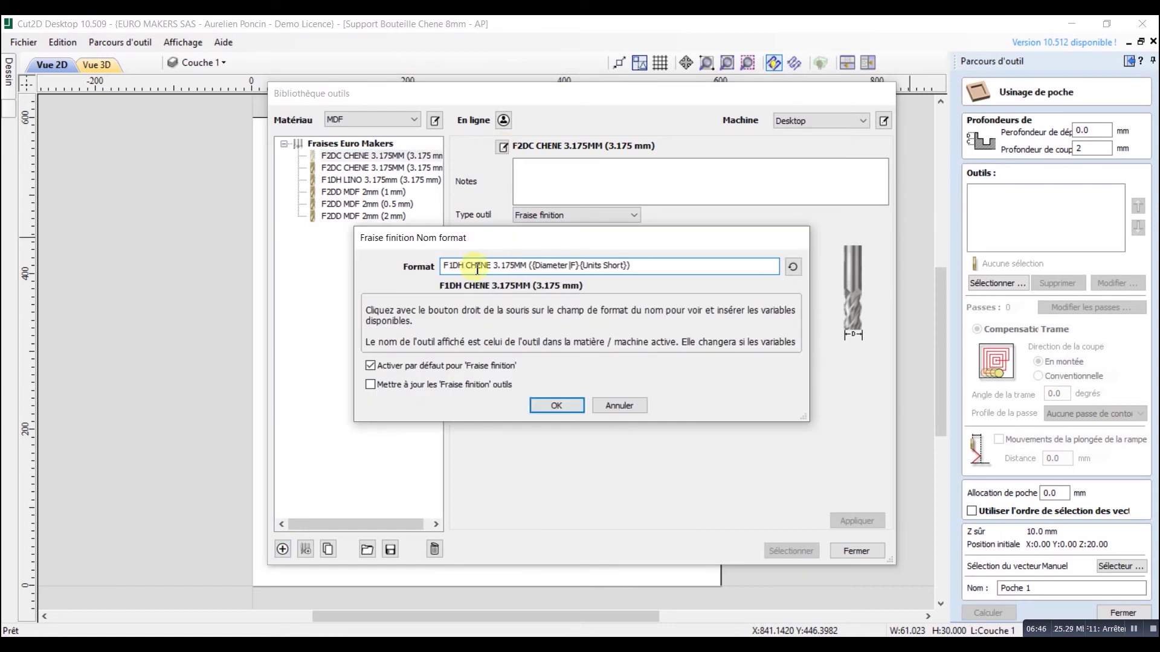
drag(494, 266, 516, 266)
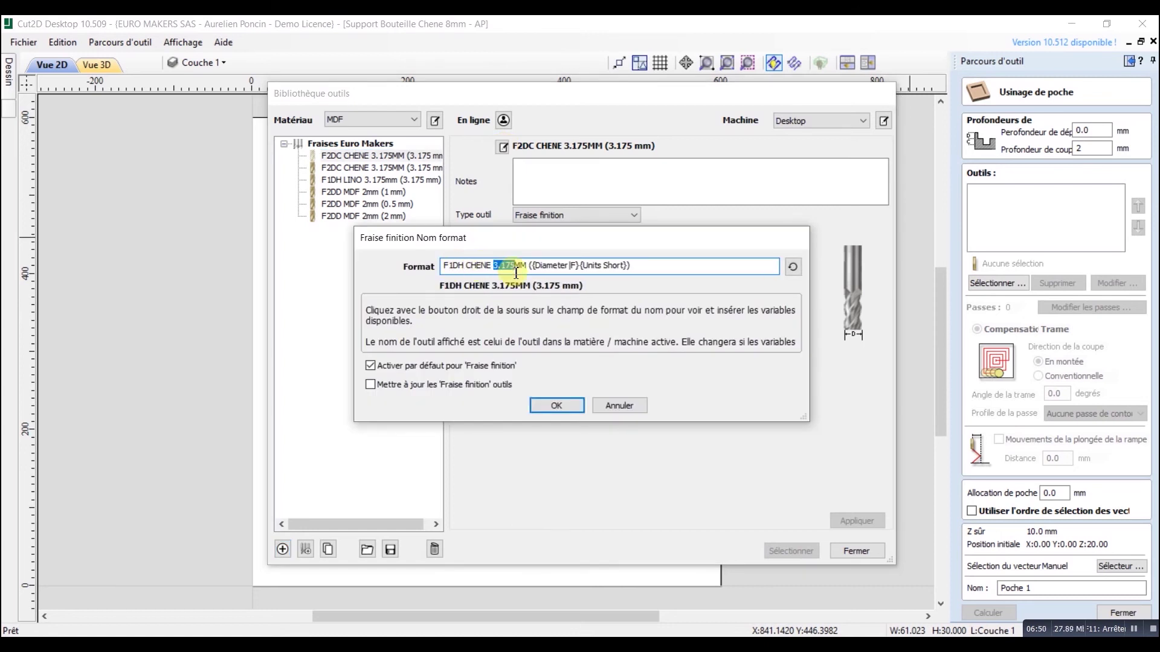
text(1.5)
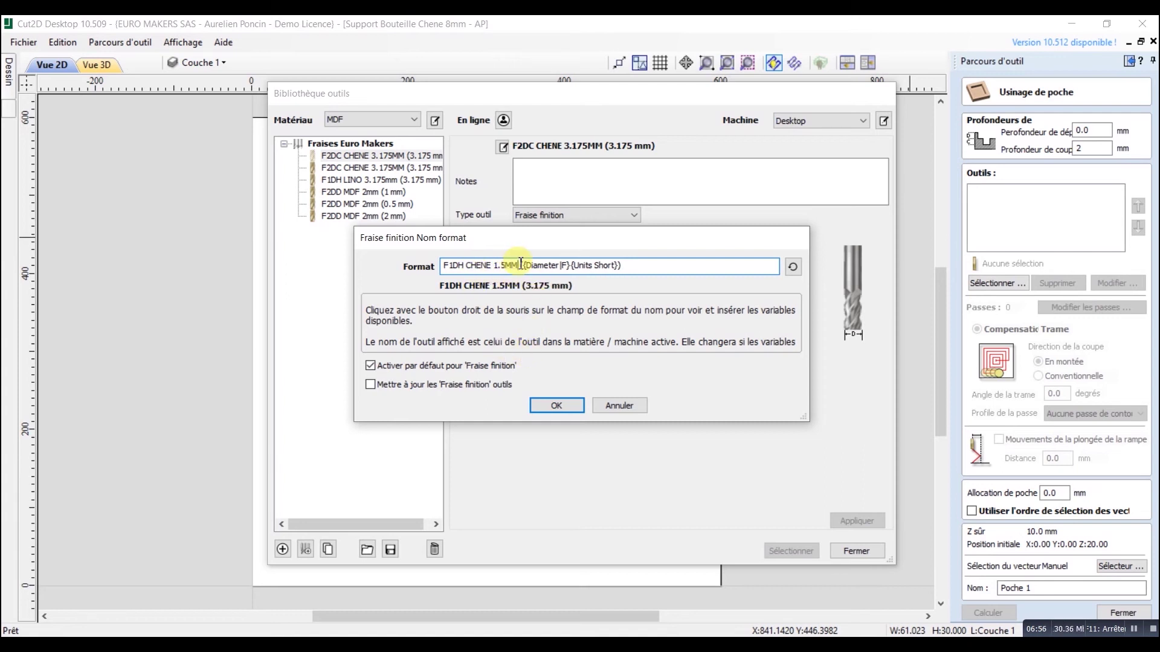
drag(519, 266, 427, 250)
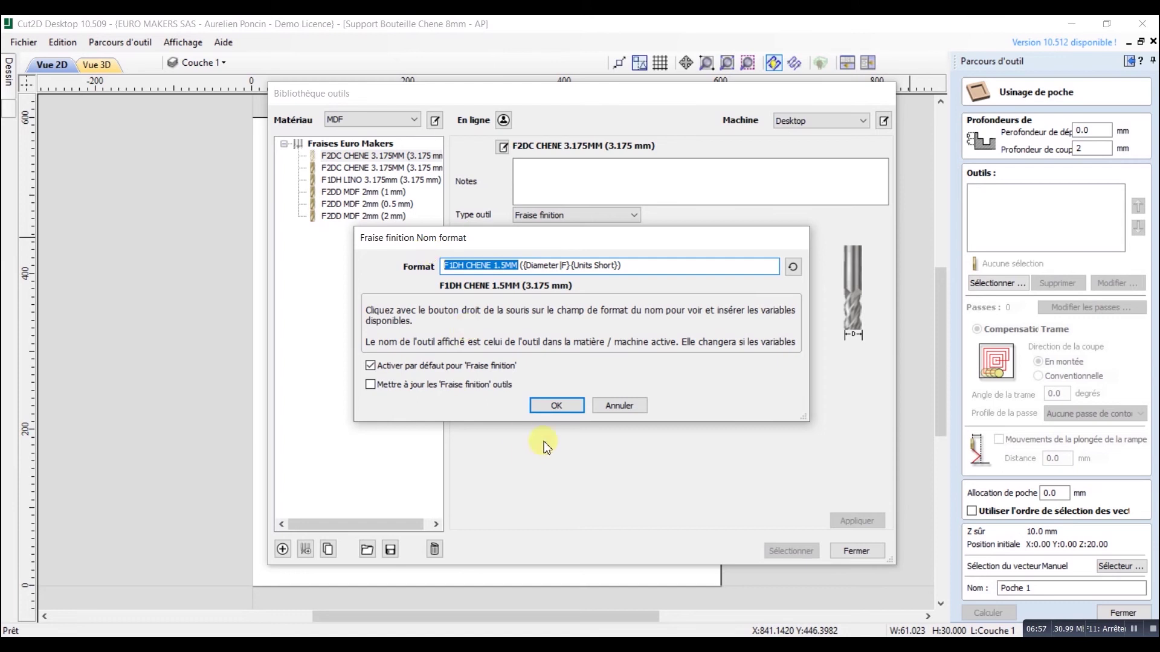
click(568, 409)
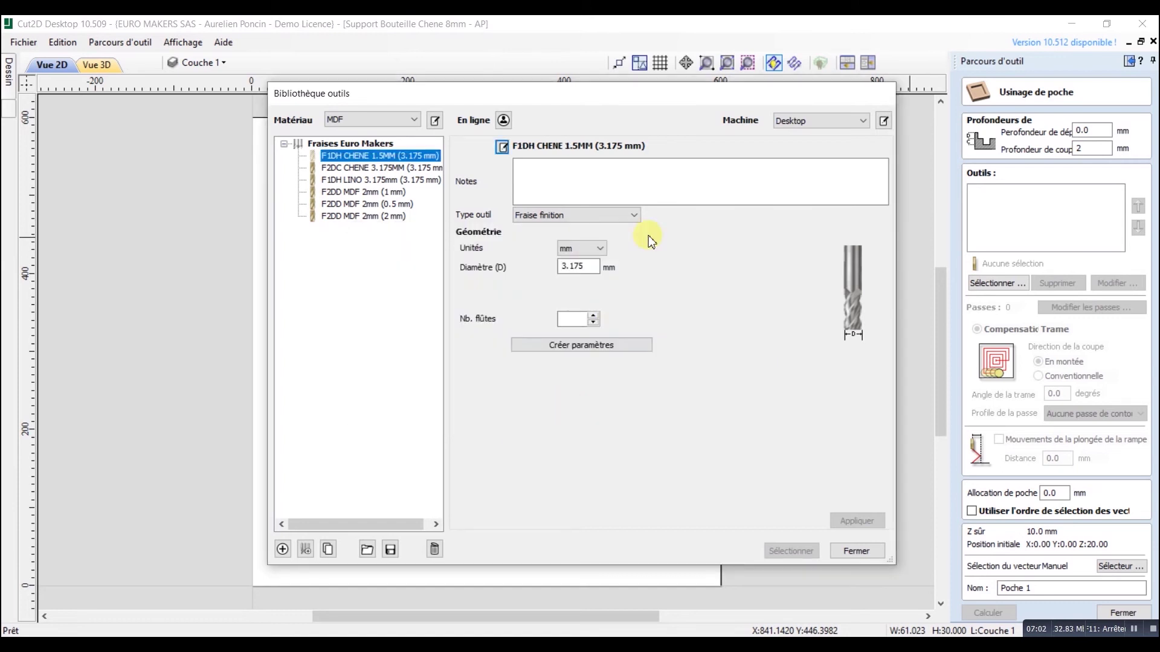
- Try the Fraise finition arrondie, Bout sphérique and Gravure types, then revert to Fraise finition
double_click(578, 266)
text(1.5)
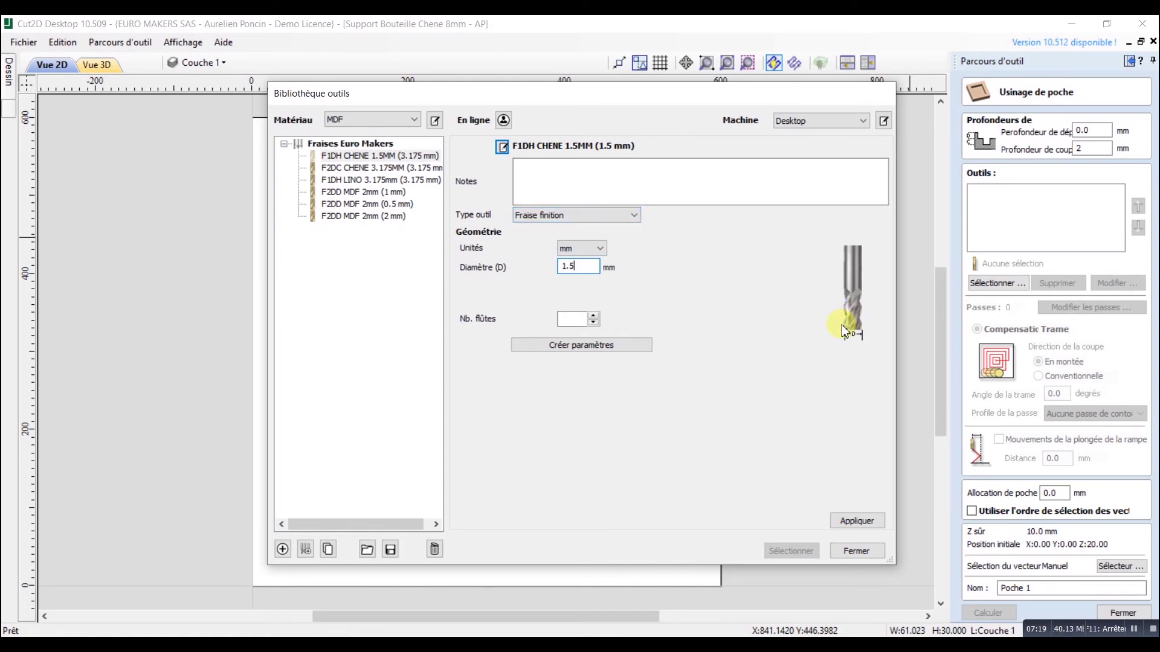
click(628, 219)
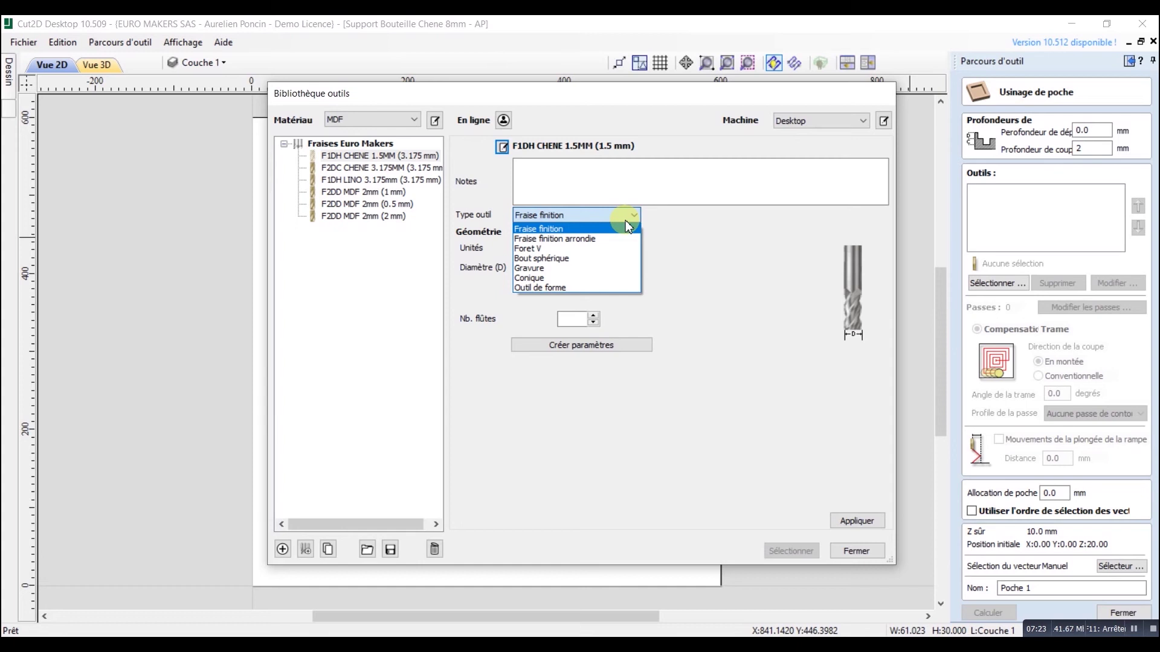
click(624, 238)
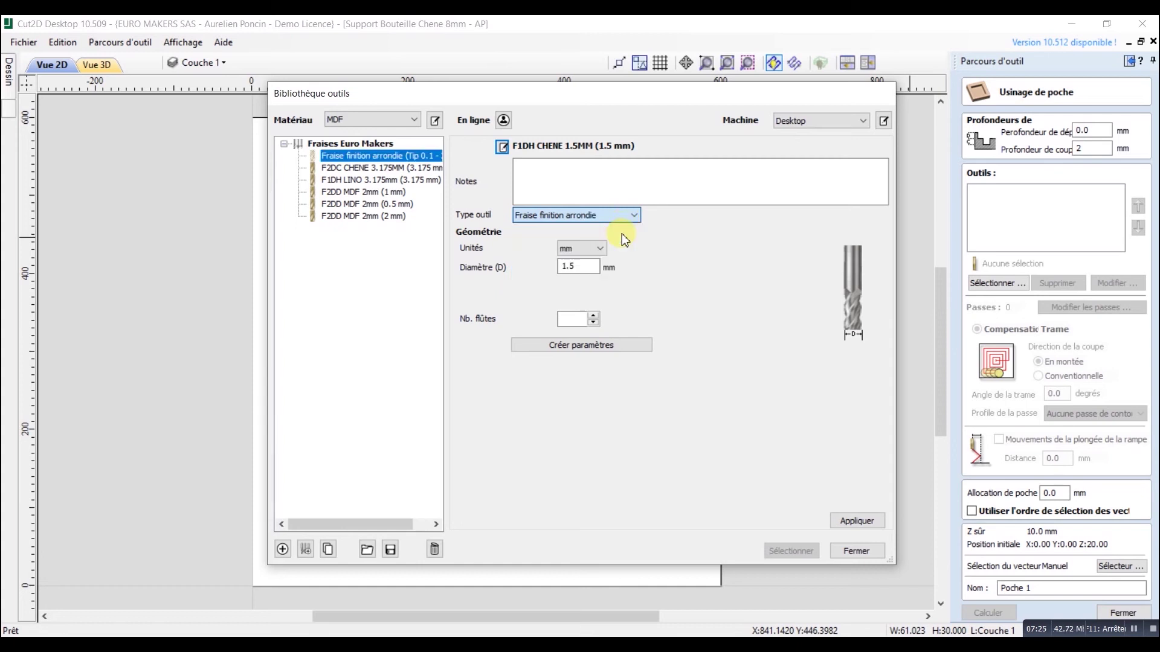
click(631, 216)
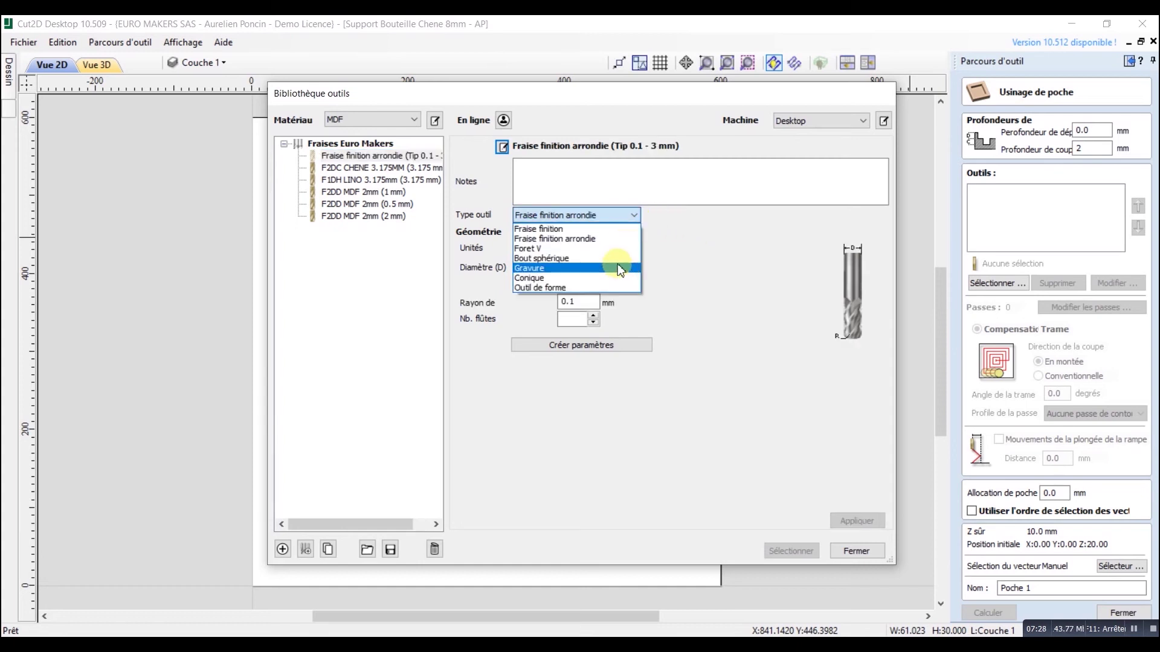
click(620, 259)
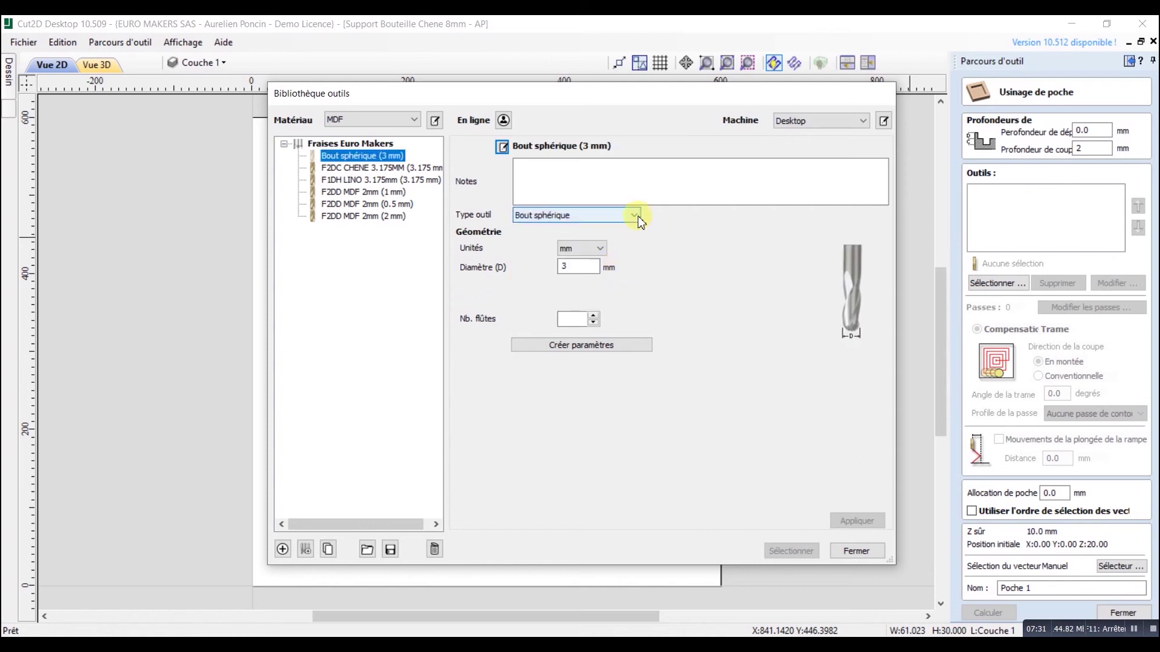
click(635, 216)
click(623, 270)
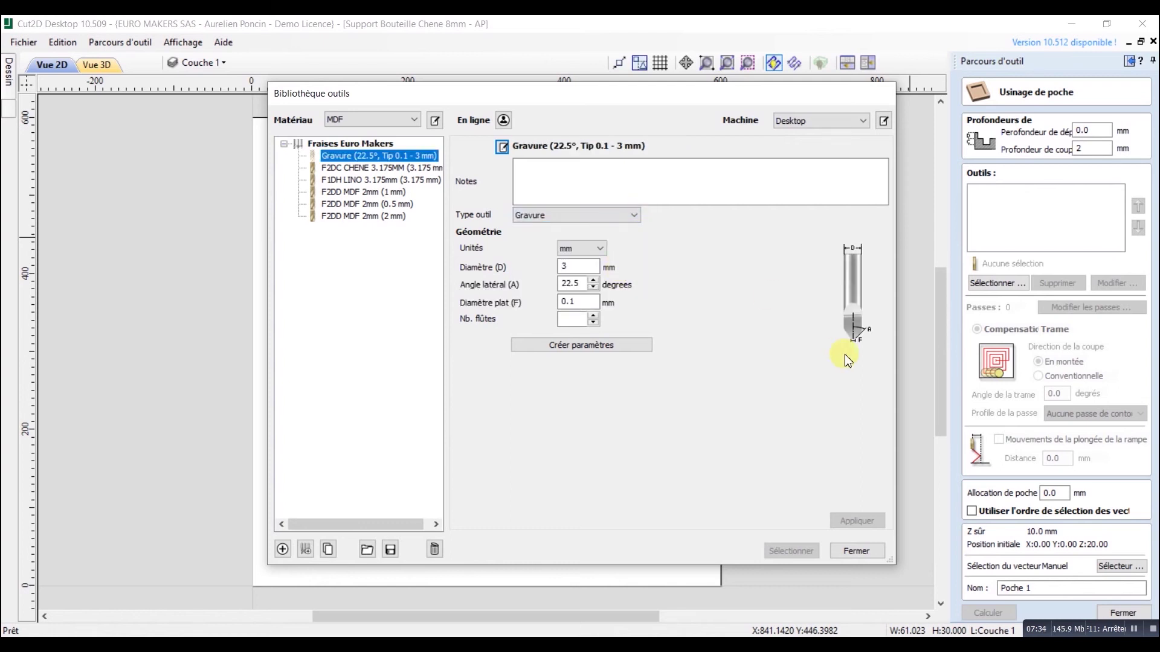
click(631, 216)
click(626, 229)
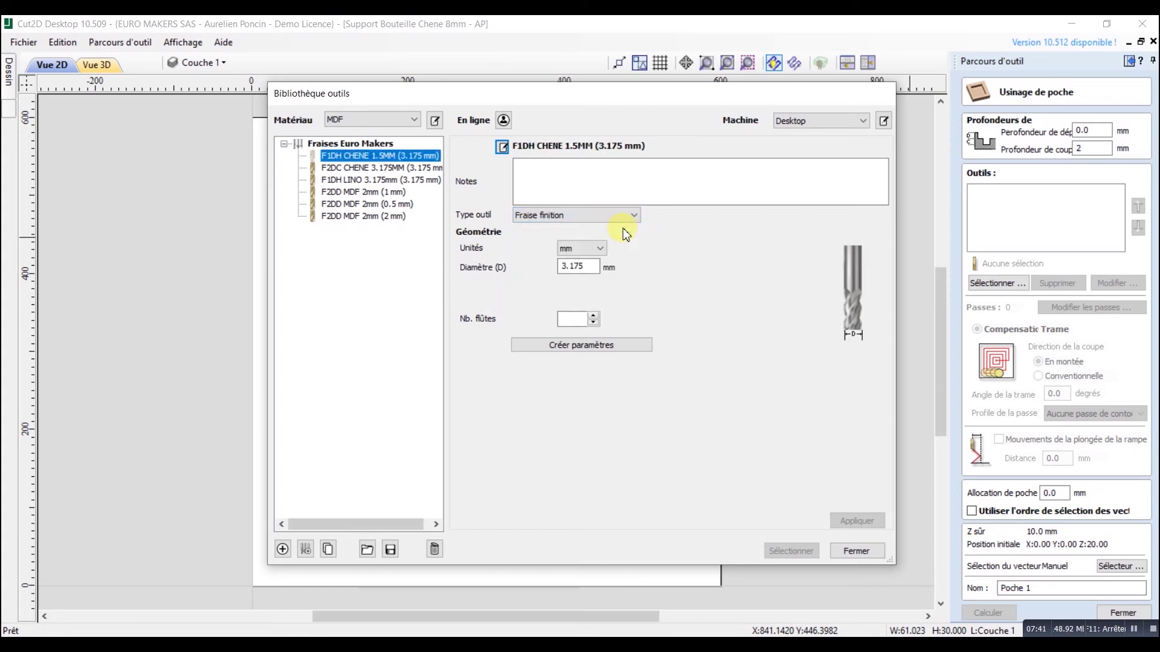
- Set the tool diameter (D) to 1.5 mm
drag(589, 266, 556, 271)
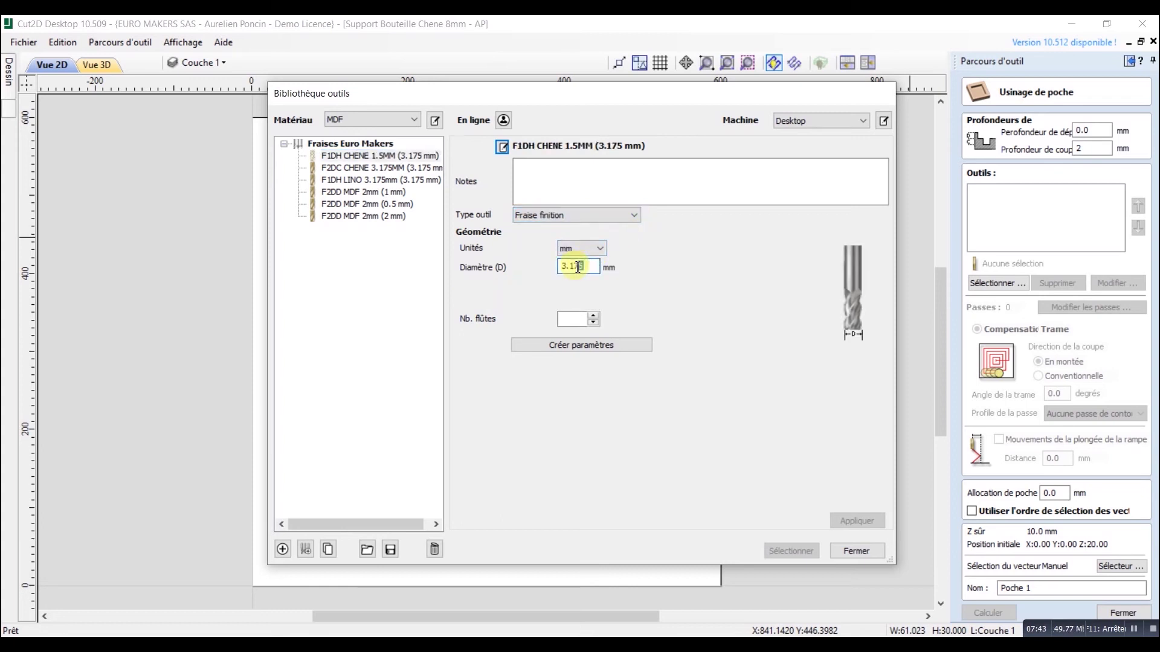
text(1.5)
key(Tab)
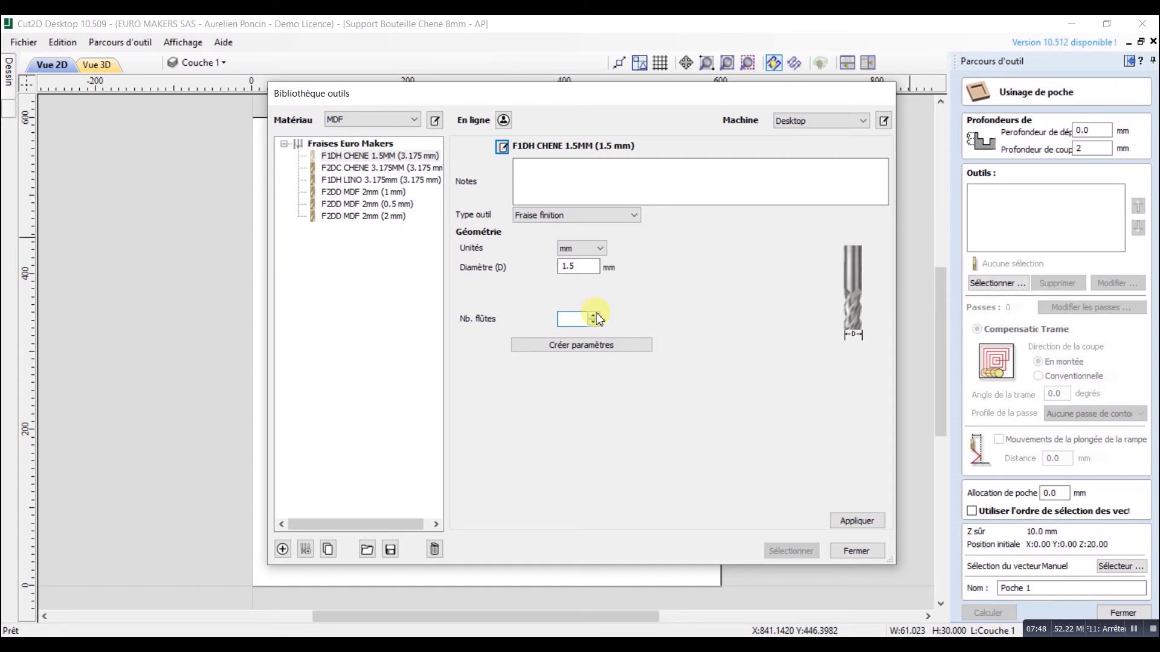
- Set one flute and generate cutting parameters, giving a 0.75 mm pass depth
click(593, 315)
click(594, 350)
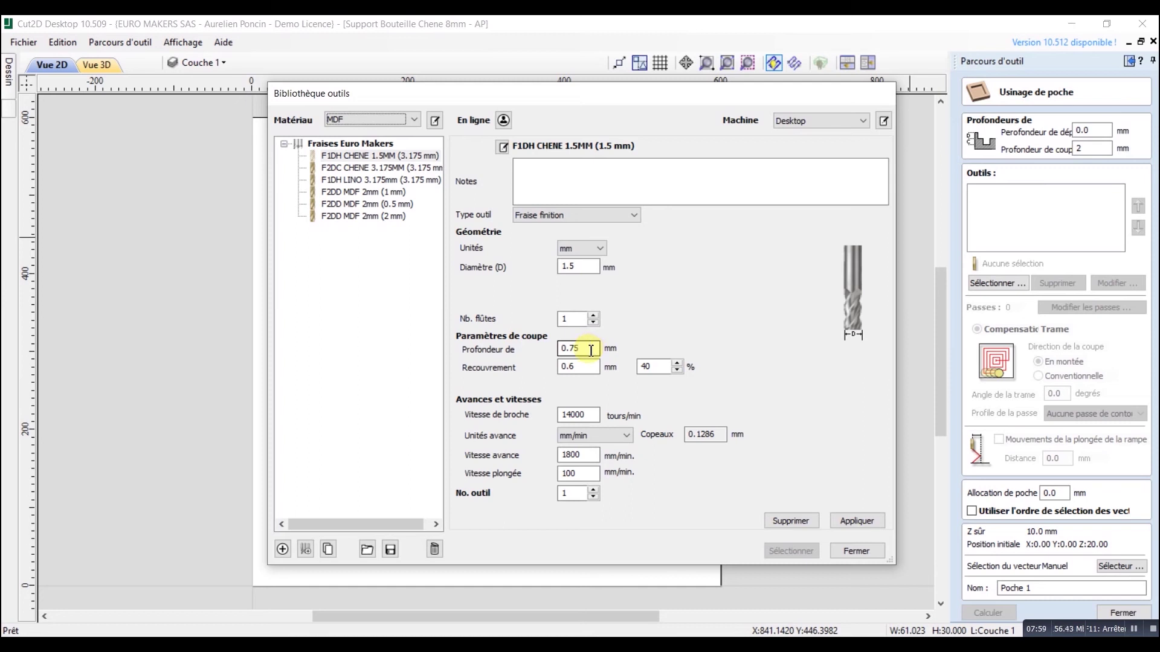
drag(591, 351, 558, 347)
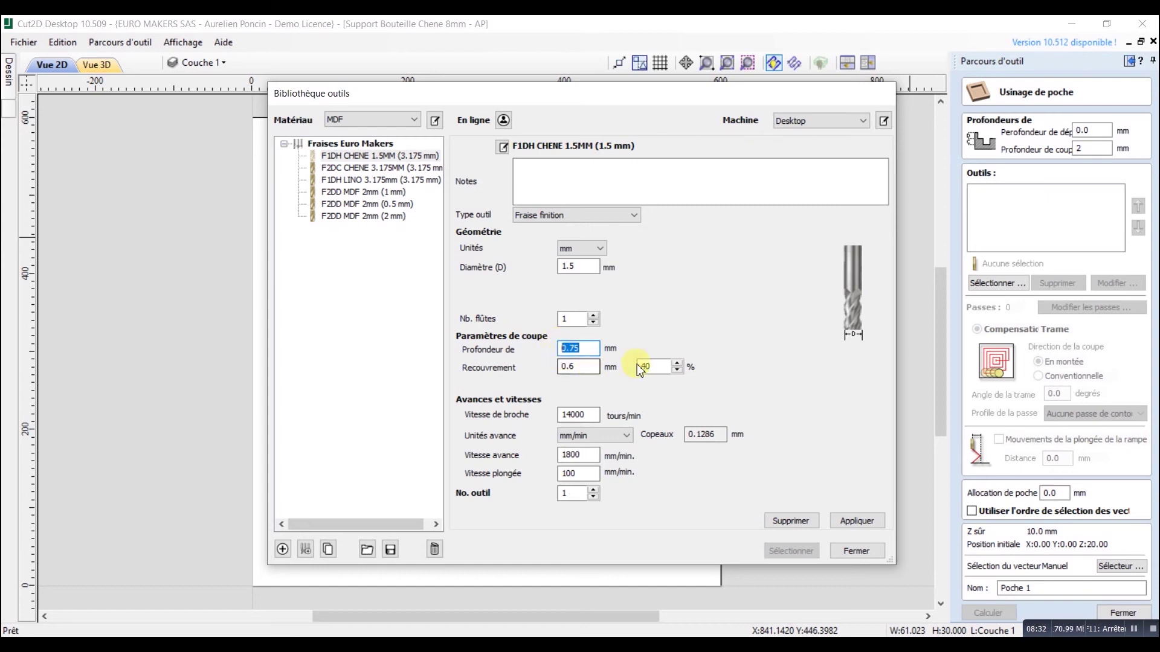
- Lower the stepover to 20 % and select the spindle speed and feed values
click(680, 367)
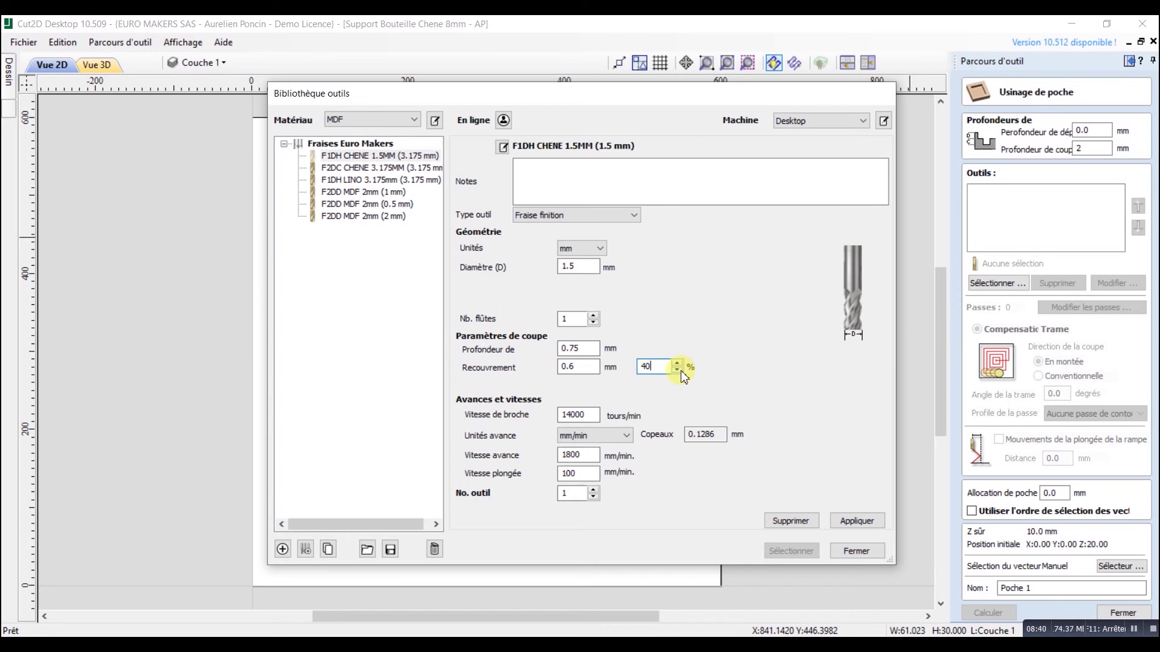
click(677, 370)
click(677, 370)
drag(586, 416, 539, 417)
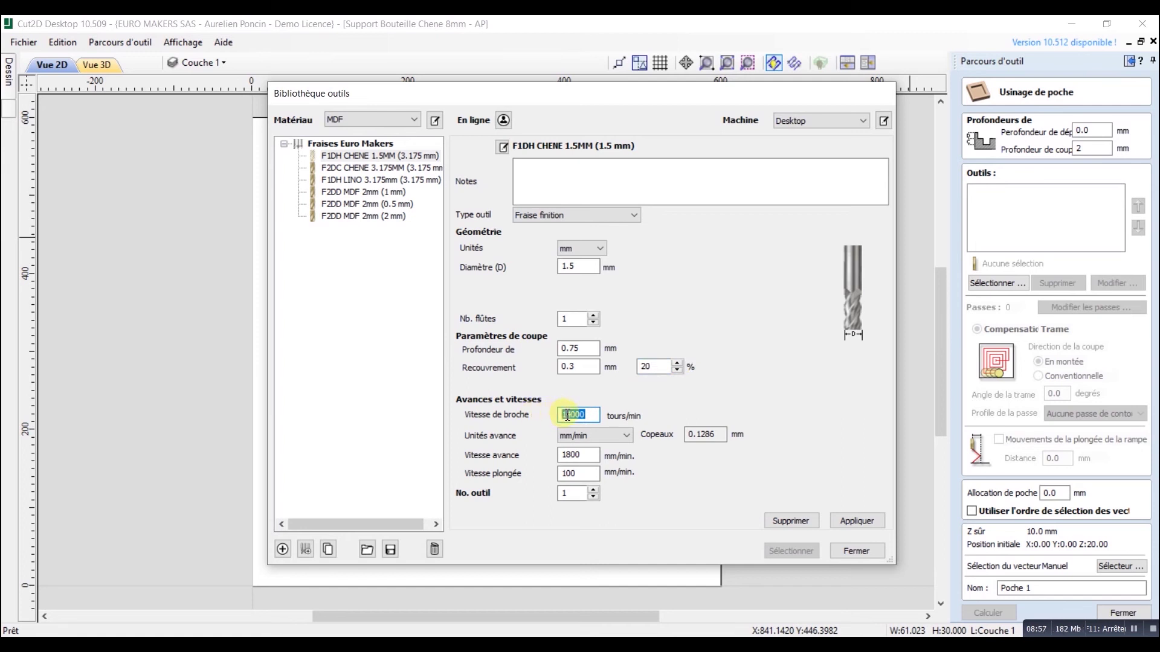
text(14000)
click(575, 456)
mouse_move(575, 456)
mouse_down()
mouse_move(545, 457)
mouse_move(531, 476)
mouse_up()
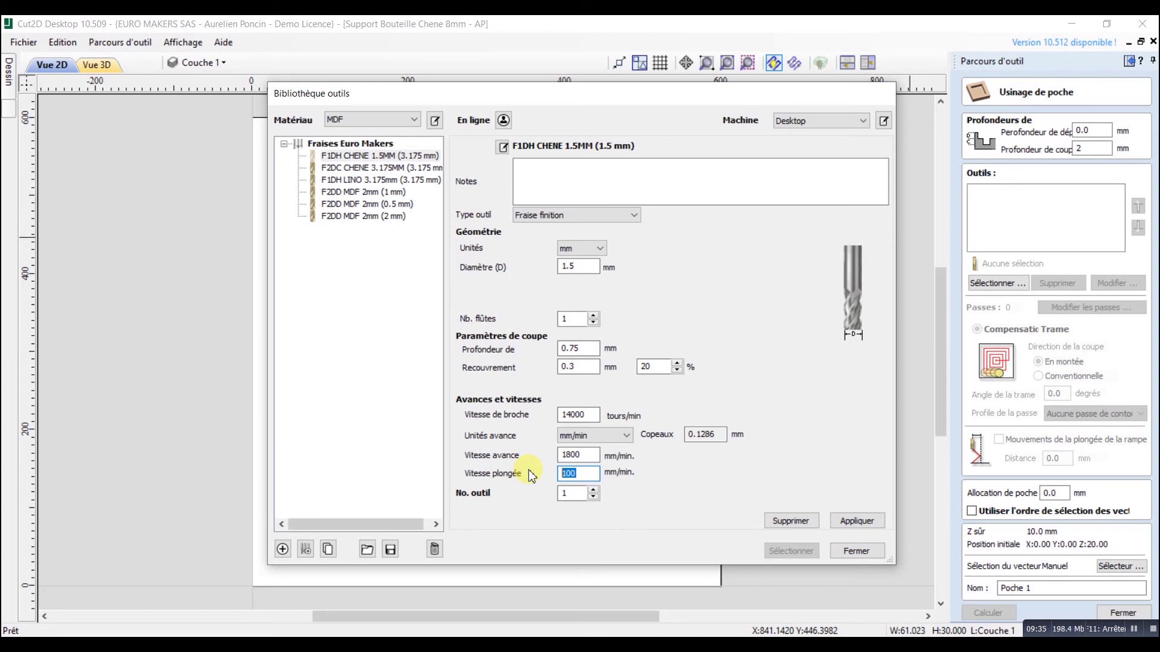
- Change spindle speed to 20000 rpm and feed rate to 900 mm/min, then apply
click(574, 414)
key(BackSpace)
key(BackSpace)
text(20)
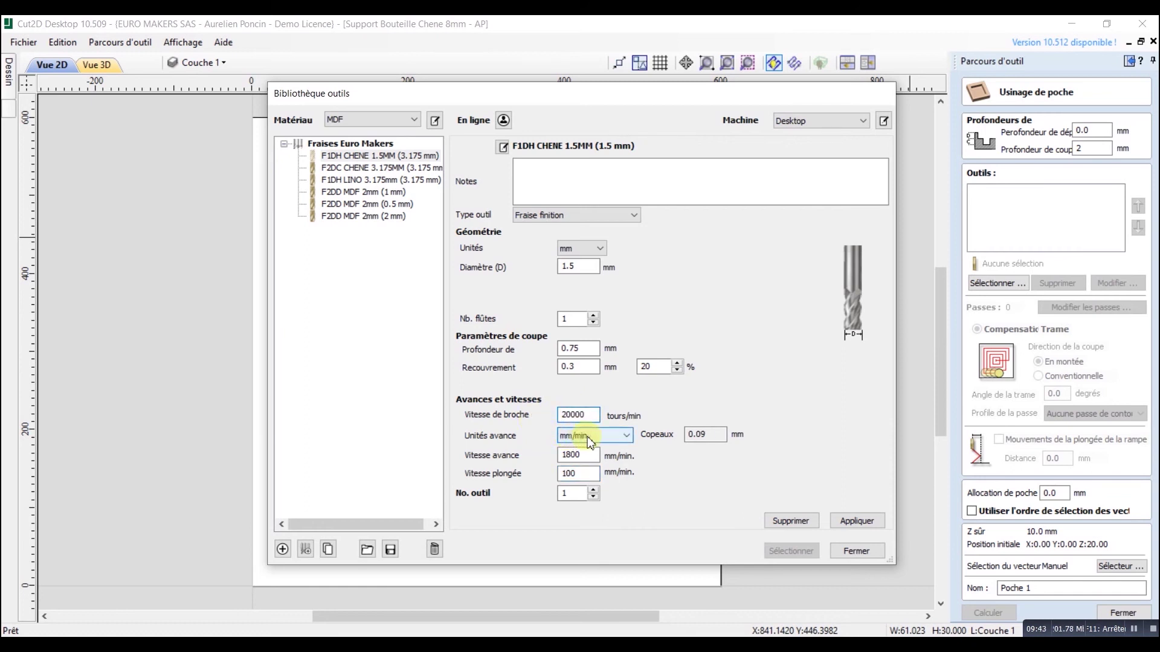
mouse_move(571, 455)
mouse_down()
mouse_move(545, 461)
mouse_move(556, 477)
mouse_up()
text(9)
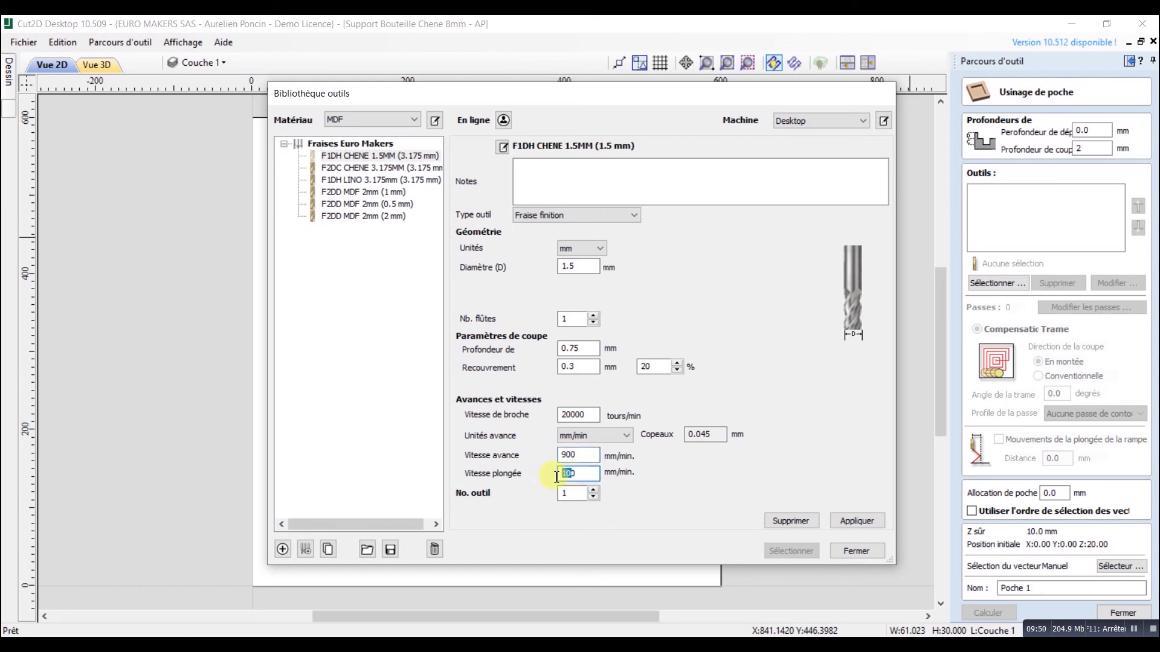
key(ctrl+a)
click(848, 520)
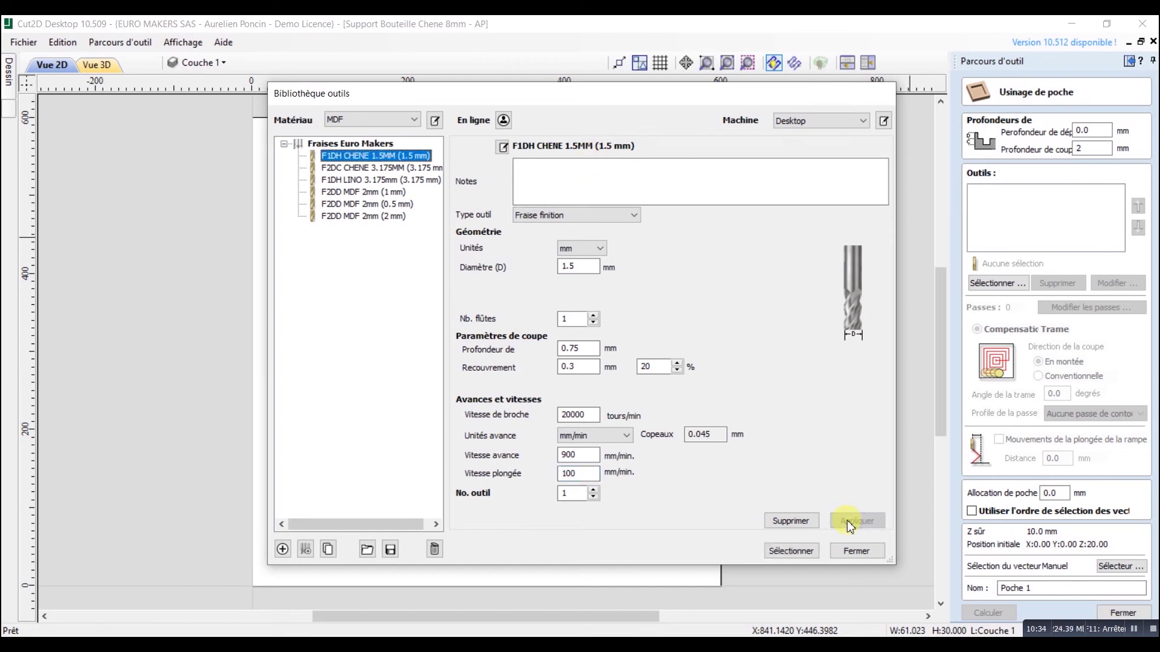
- Load the F1DH CHENE 1.5MM cutter into the Poche 1 pocket toolpath
click(365, 159)
click(792, 552)
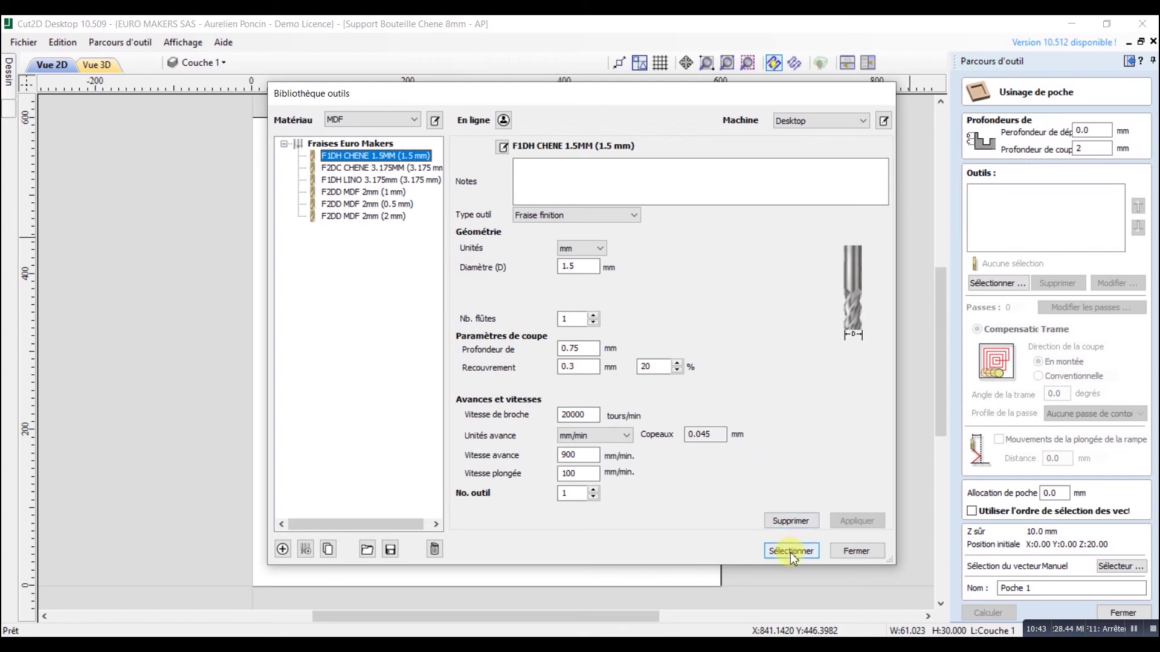
click(791, 552)
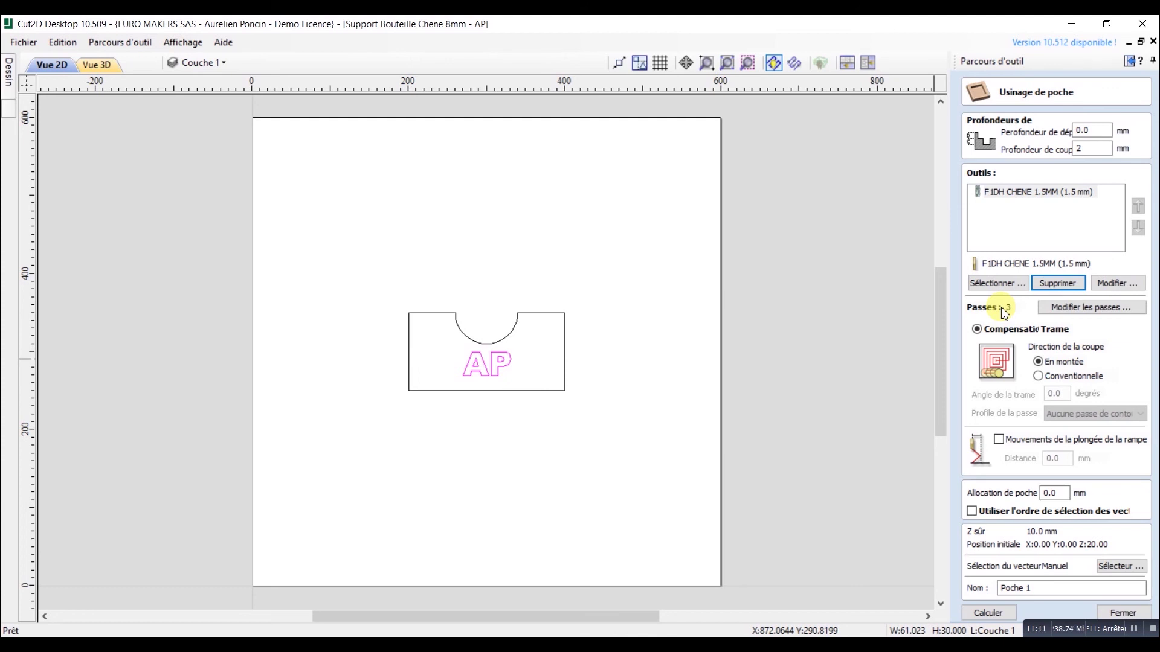
click(1056, 307)
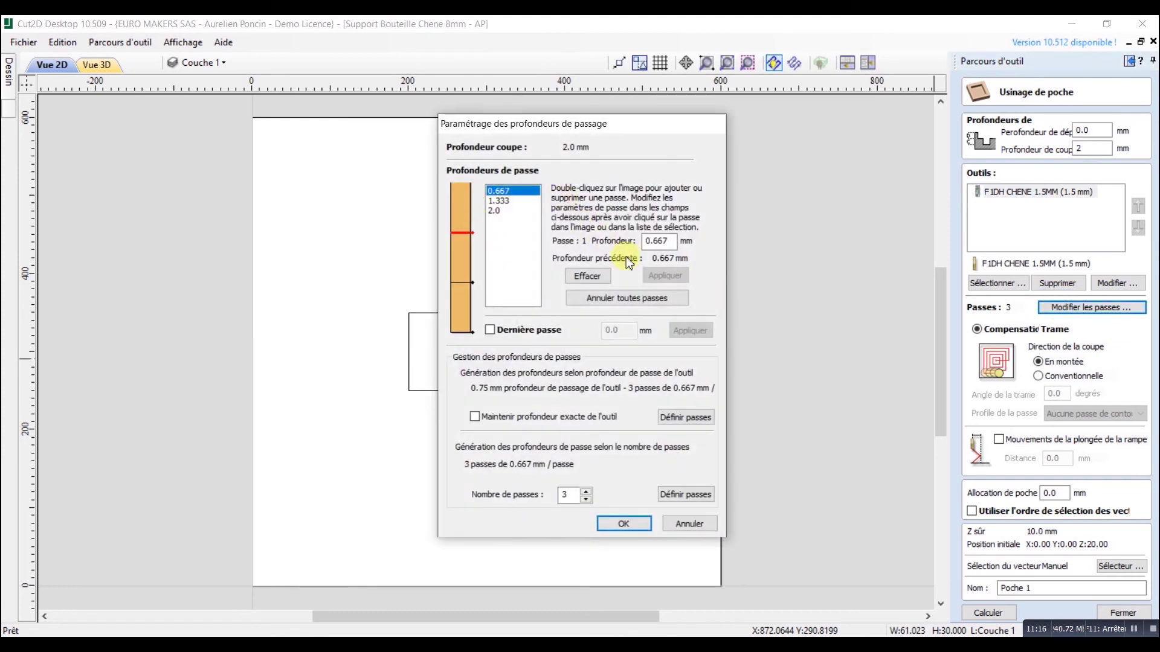
click(624, 524)
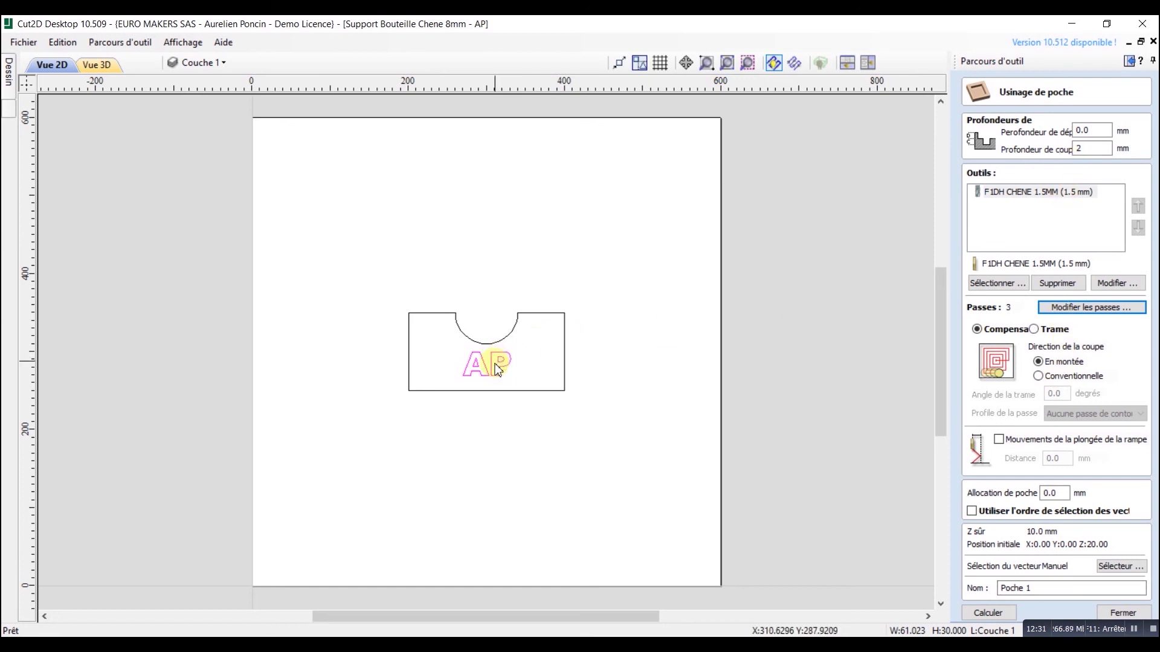
- Rename the toolpath POCHE AP, calculate it, and tilt the 3D view of the board
text(POCHE AP)
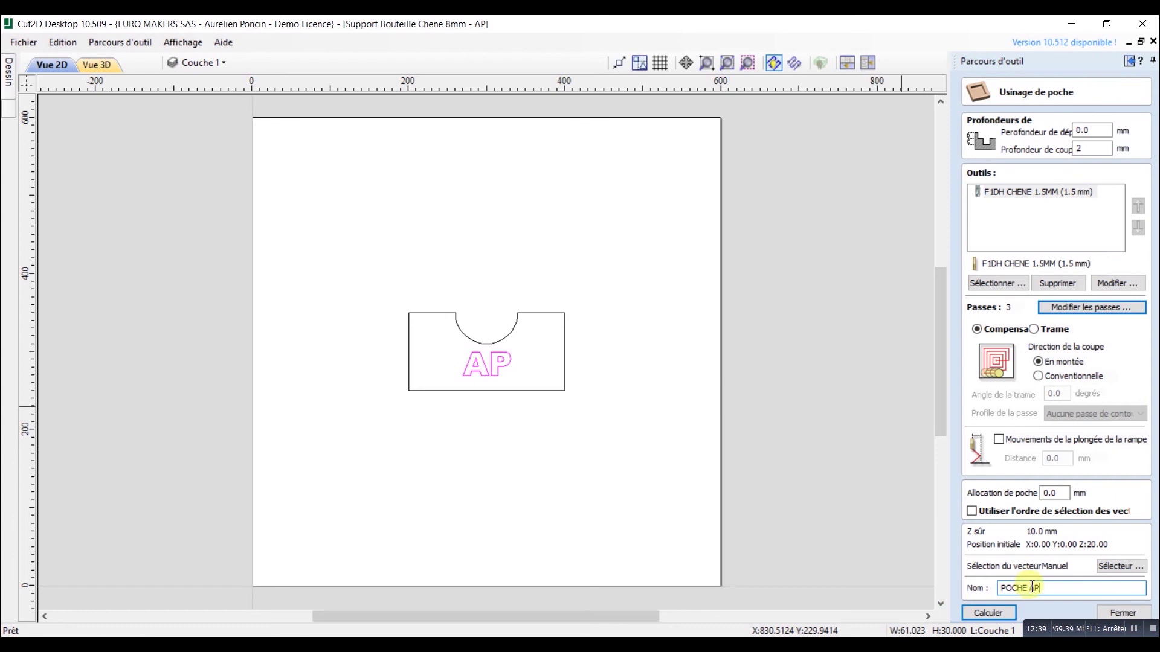
click(1001, 611)
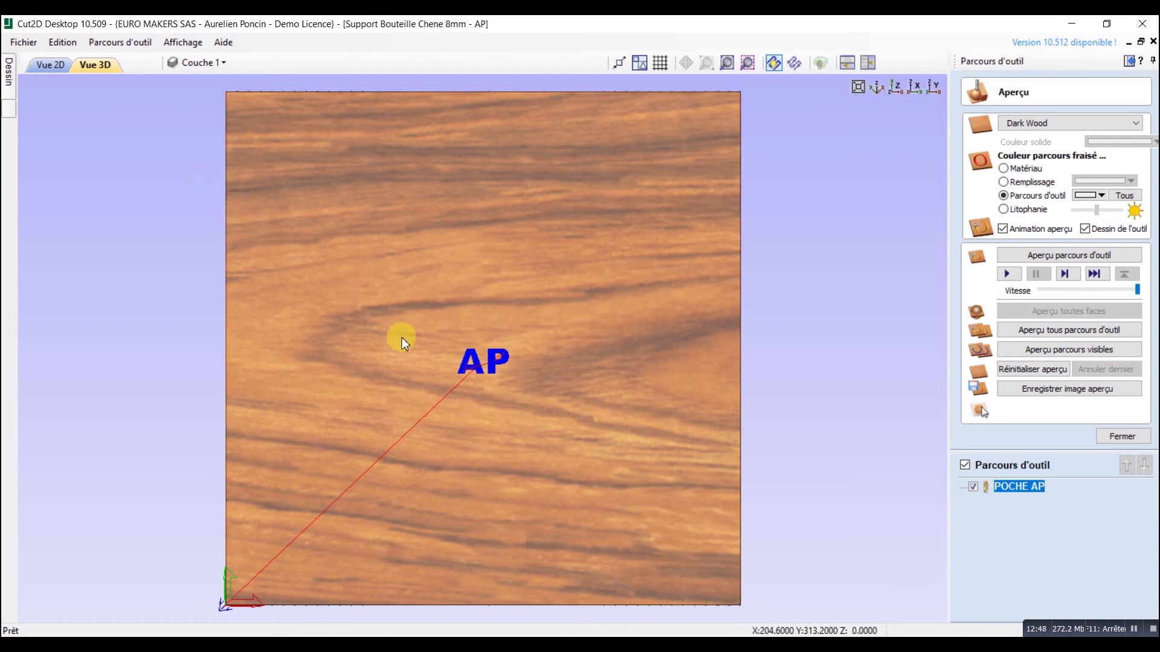
drag(491, 407, 501, 235)
scroll(491, 374, down, 5)
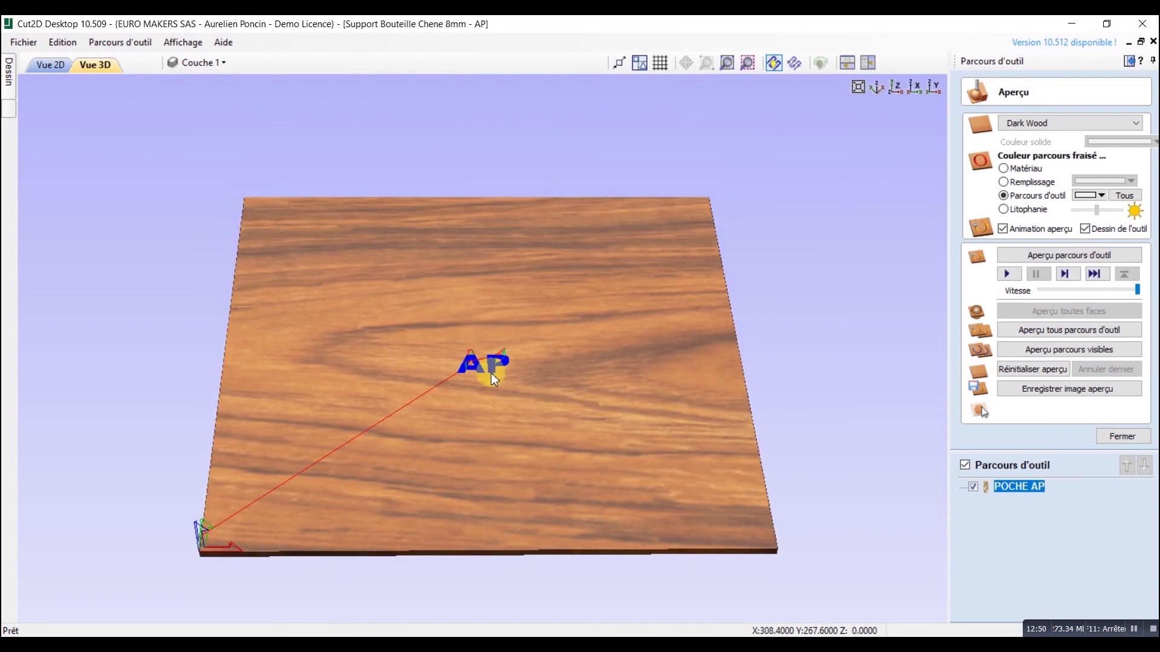
scroll(491, 373, up, 5)
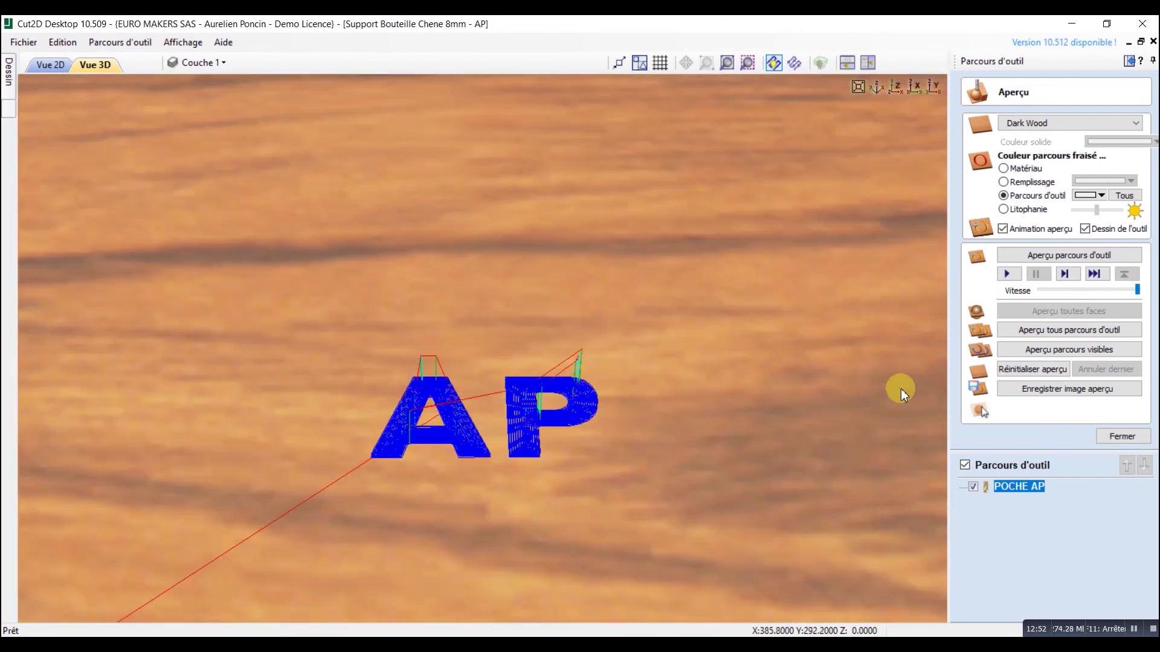
- Play the POCHE AP wood simulation, raising the Vitesse slider to speed it up
drag(1137, 289, 1061, 290)
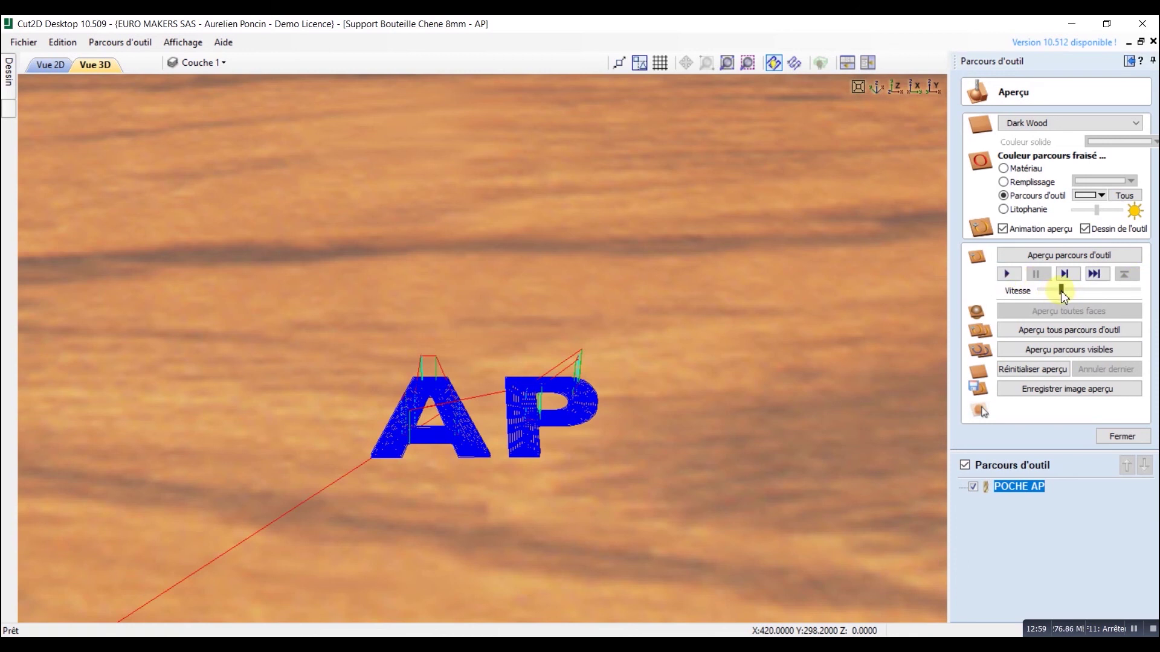
click(1011, 276)
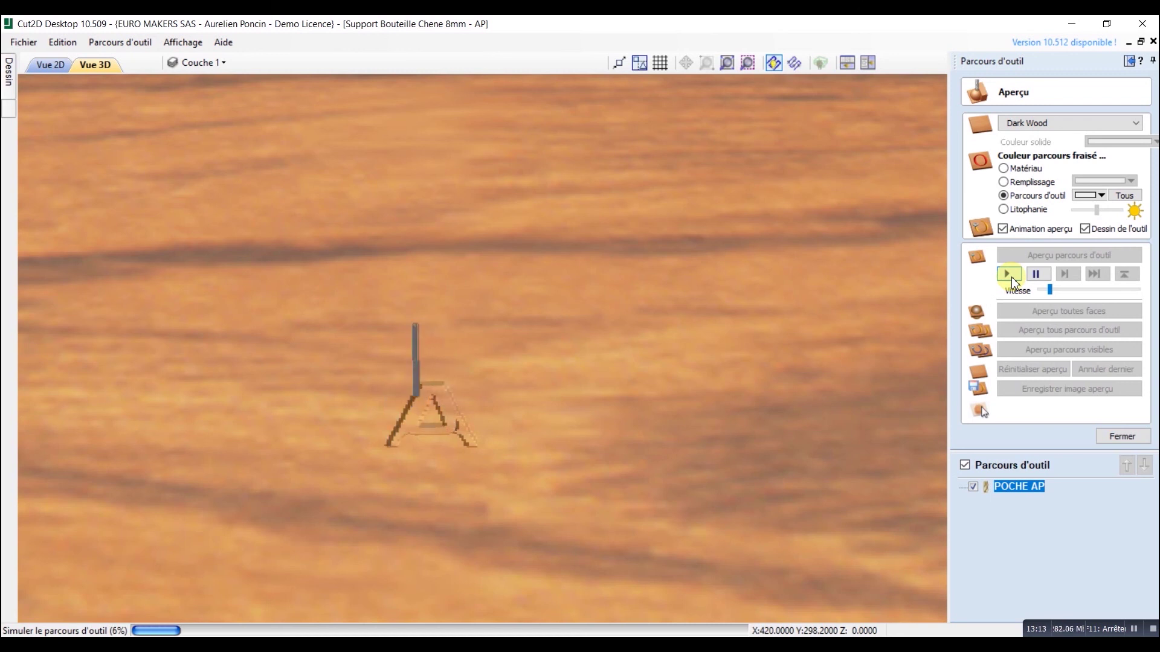
click(1076, 292)
click(1102, 292)
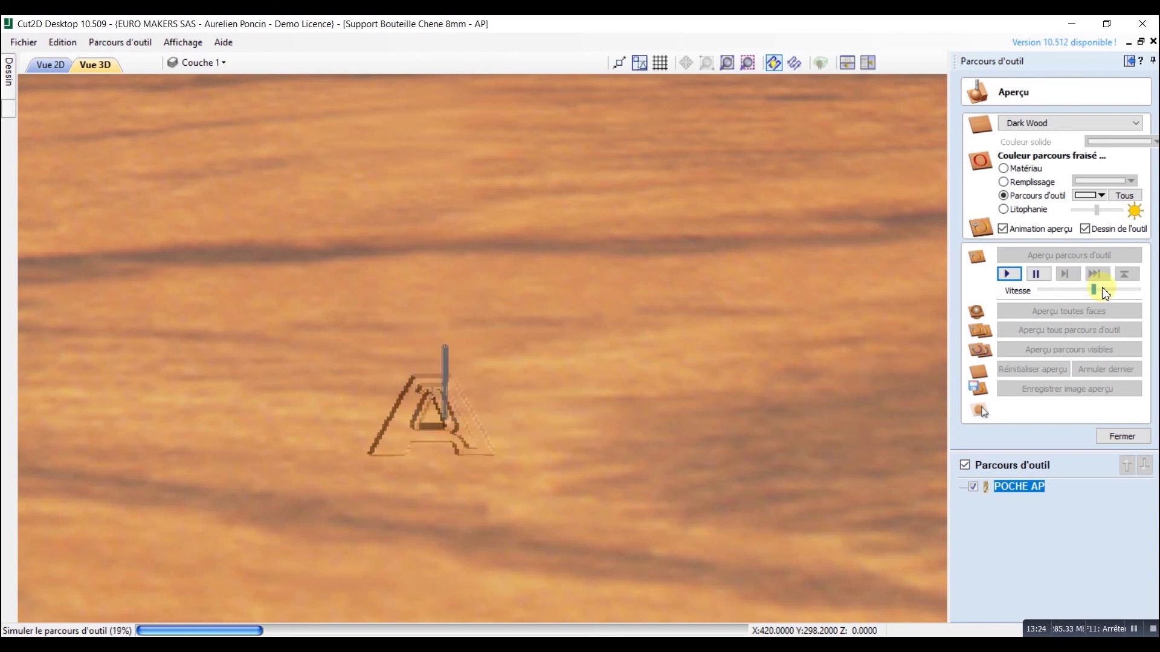
drag(1105, 294, 1124, 296)
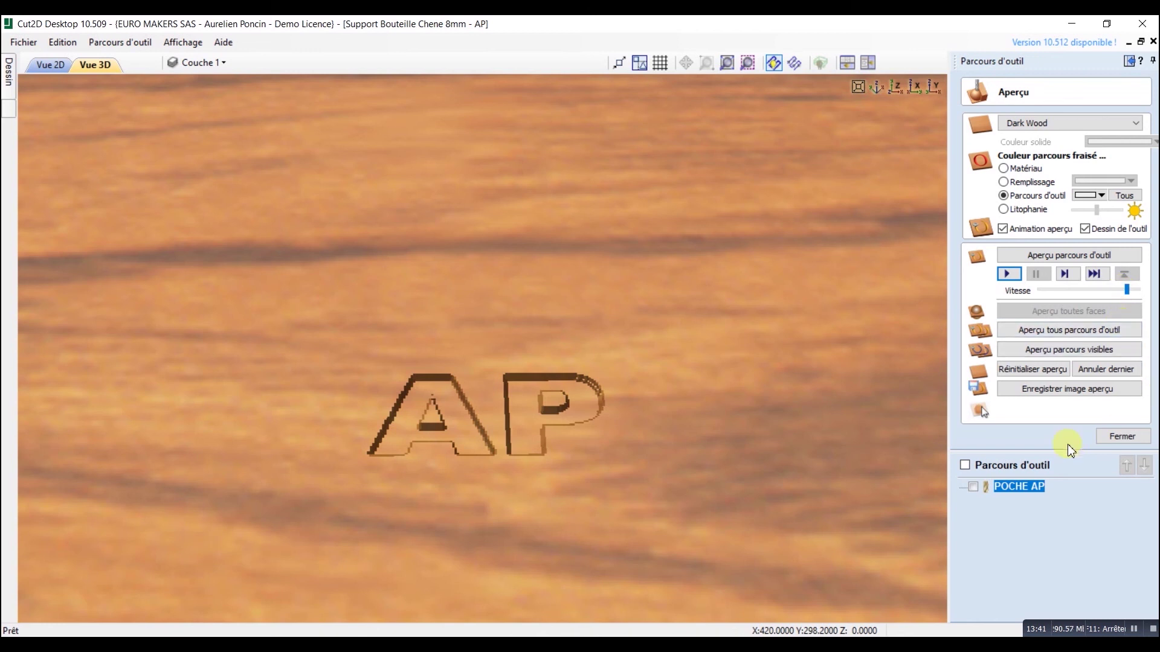
- Close the preview, hide POCHE AP, fit and top-view the board, then return to Vue 2D
click(1106, 437)
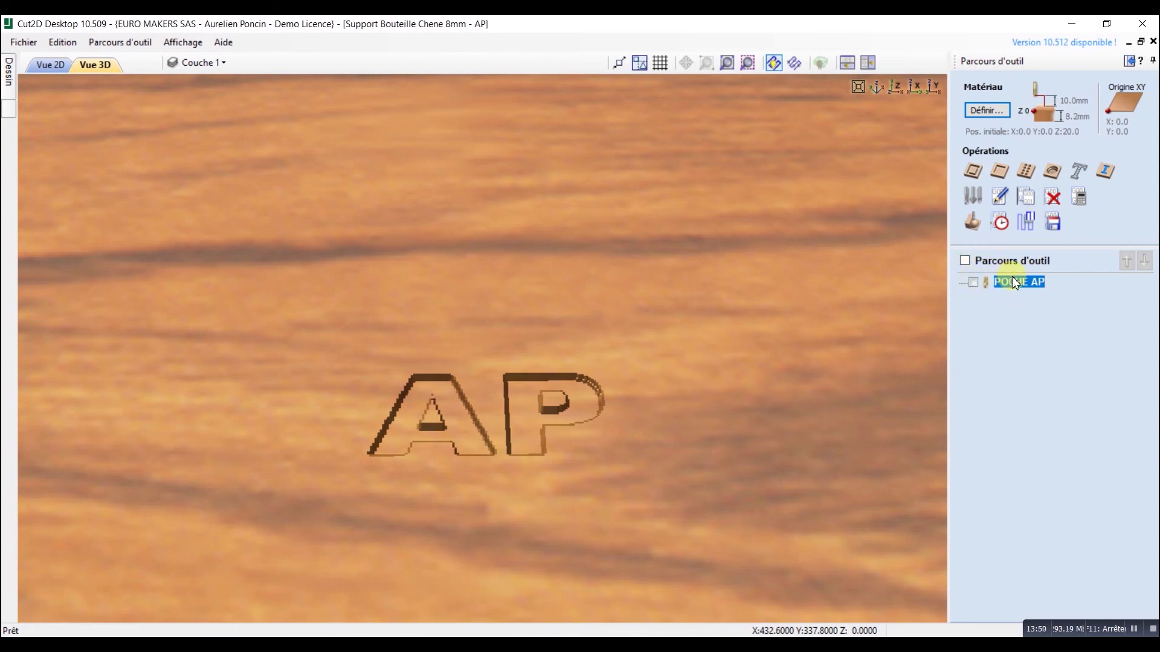
click(973, 281)
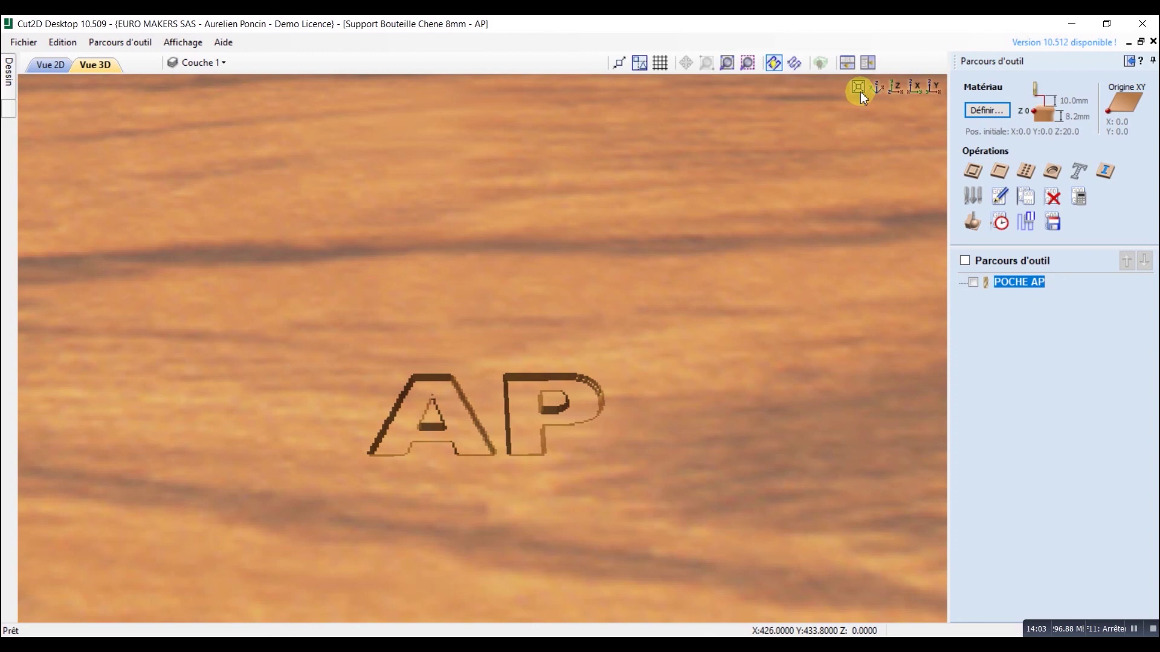
click(879, 87)
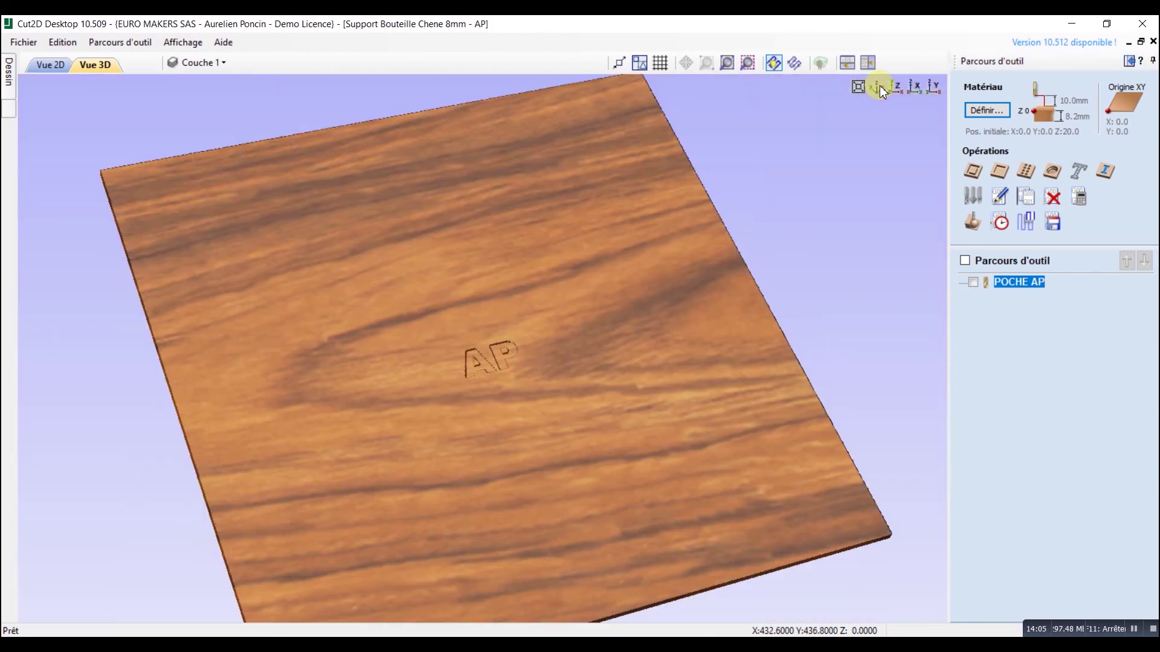
click(857, 88)
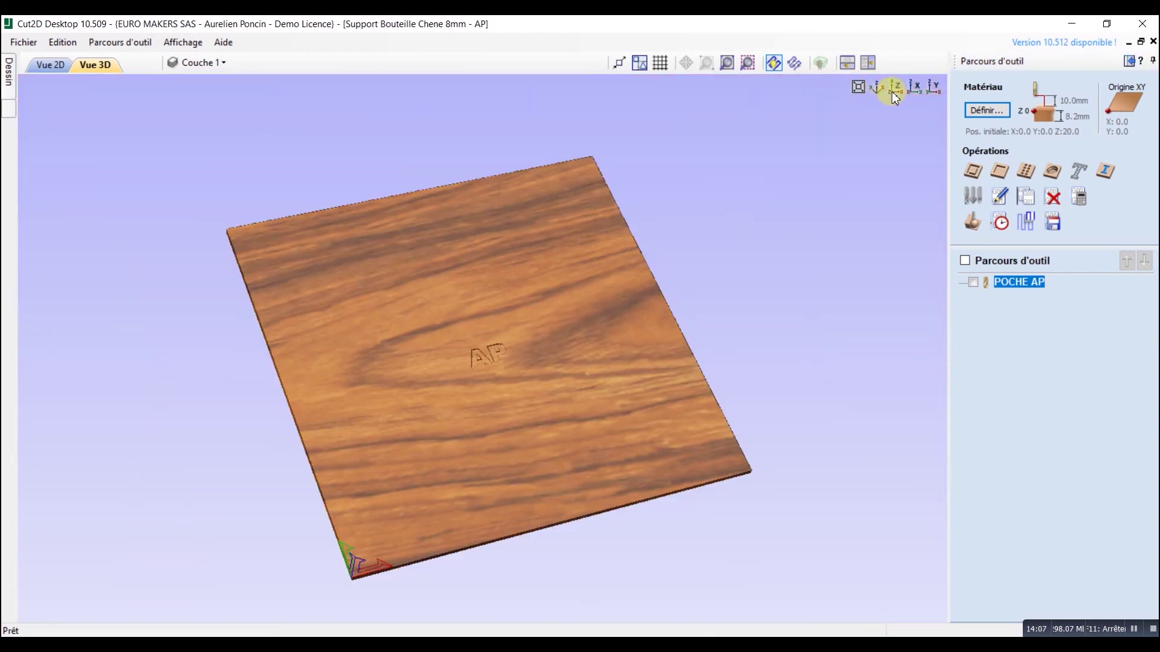
click(892, 90)
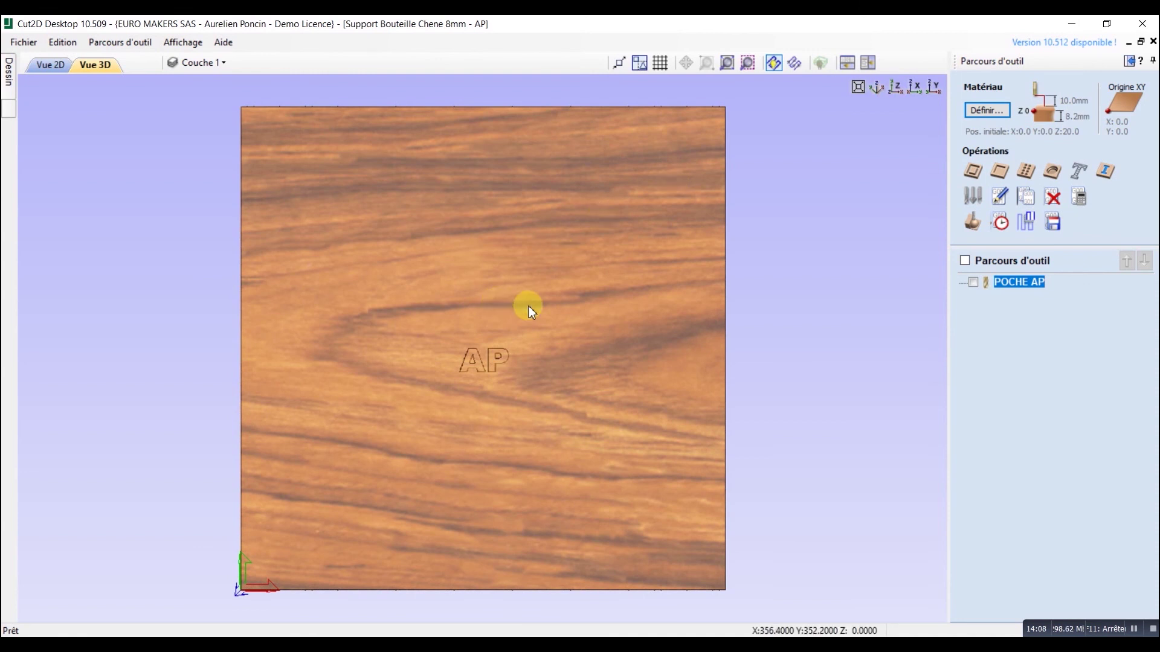
click(49, 65)
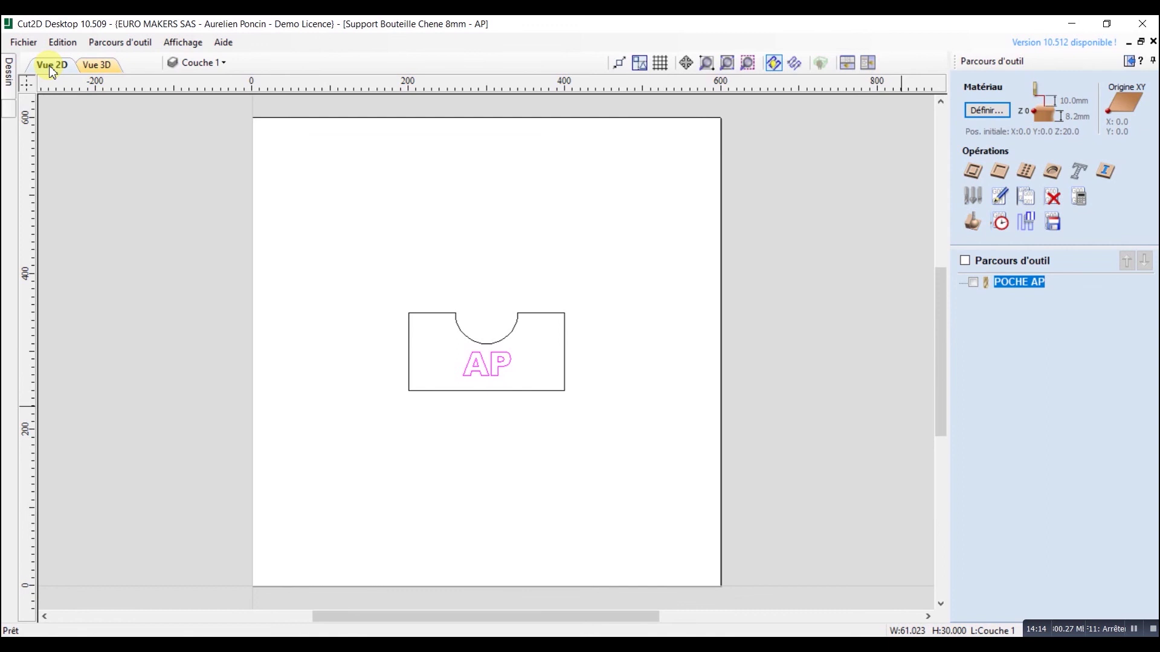
click(974, 283)
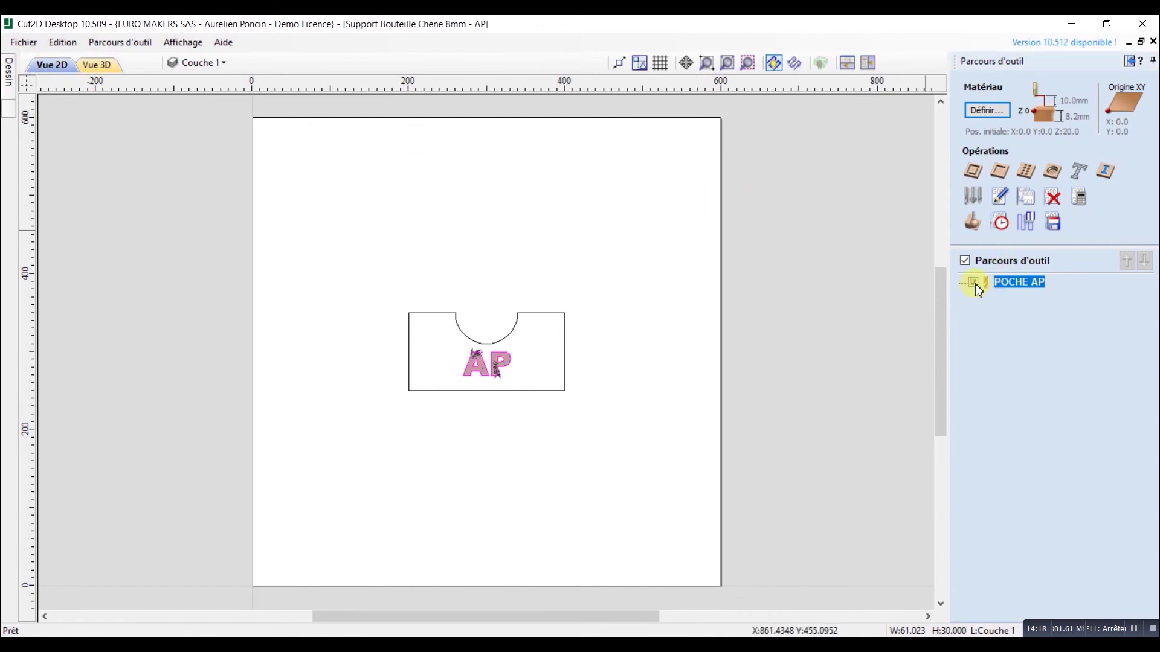
click(975, 284)
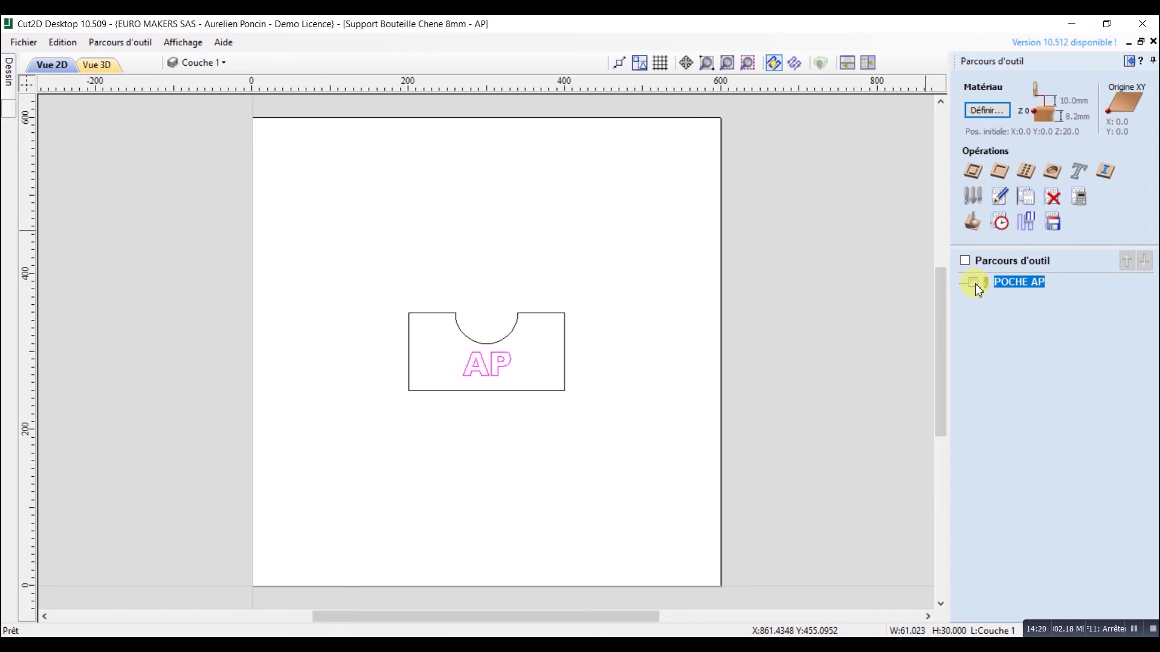
click(976, 281)
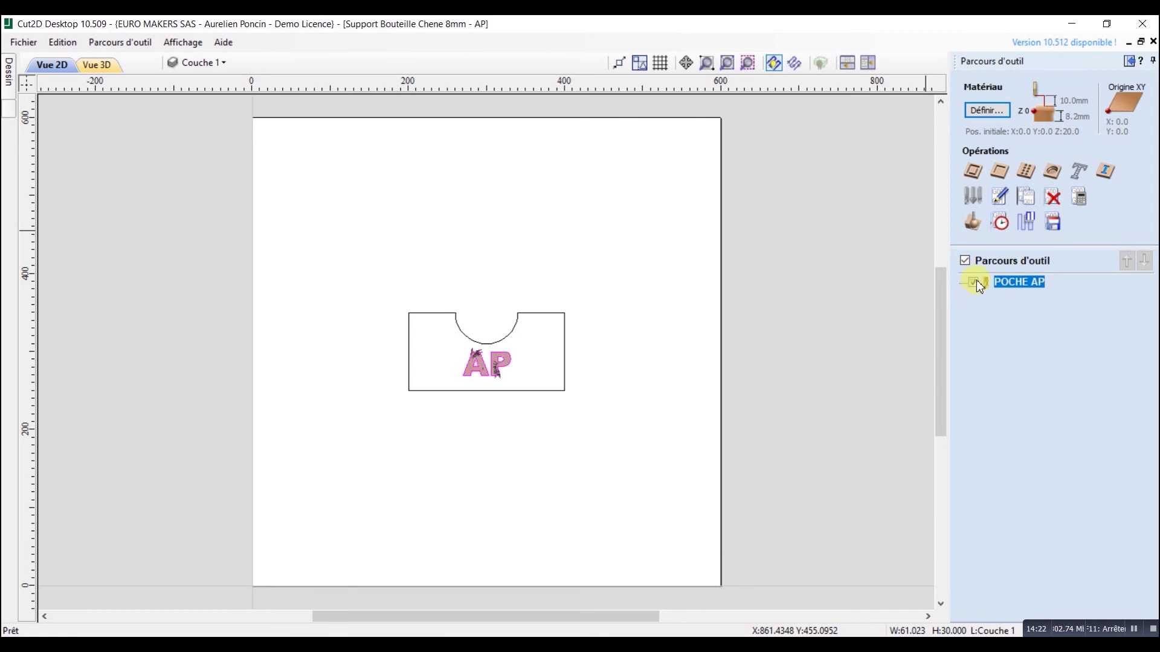
click(976, 282)
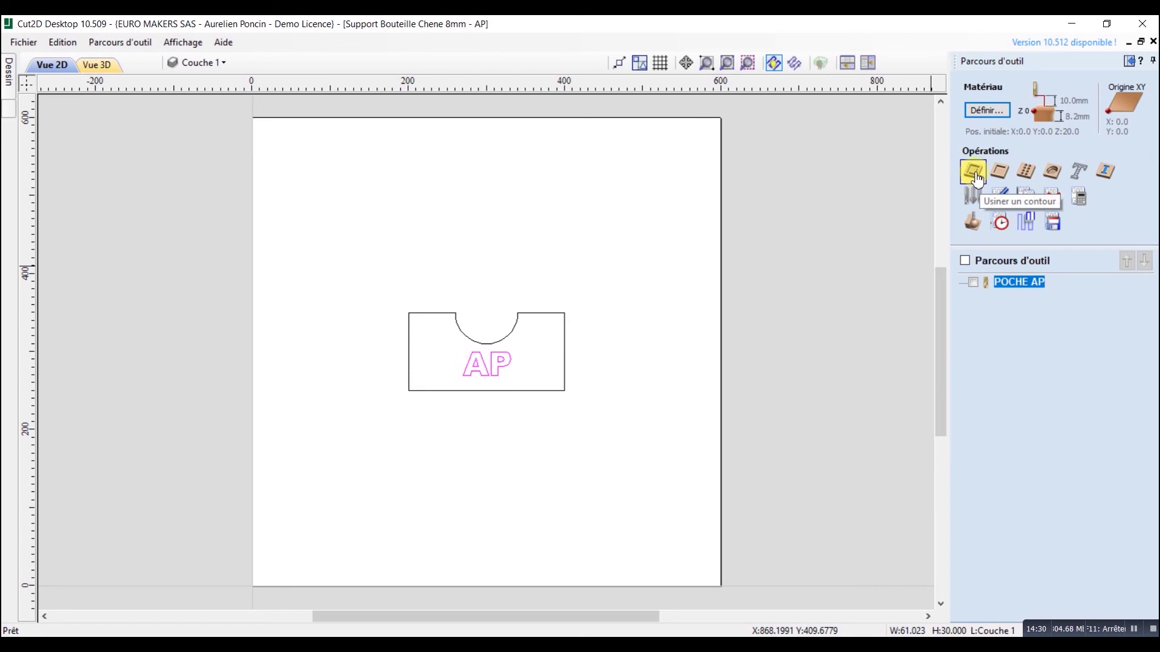
- Start a profile toolpath, trying a 2 mm cut depth but reverting to 8.2 mm
click(1003, 115)
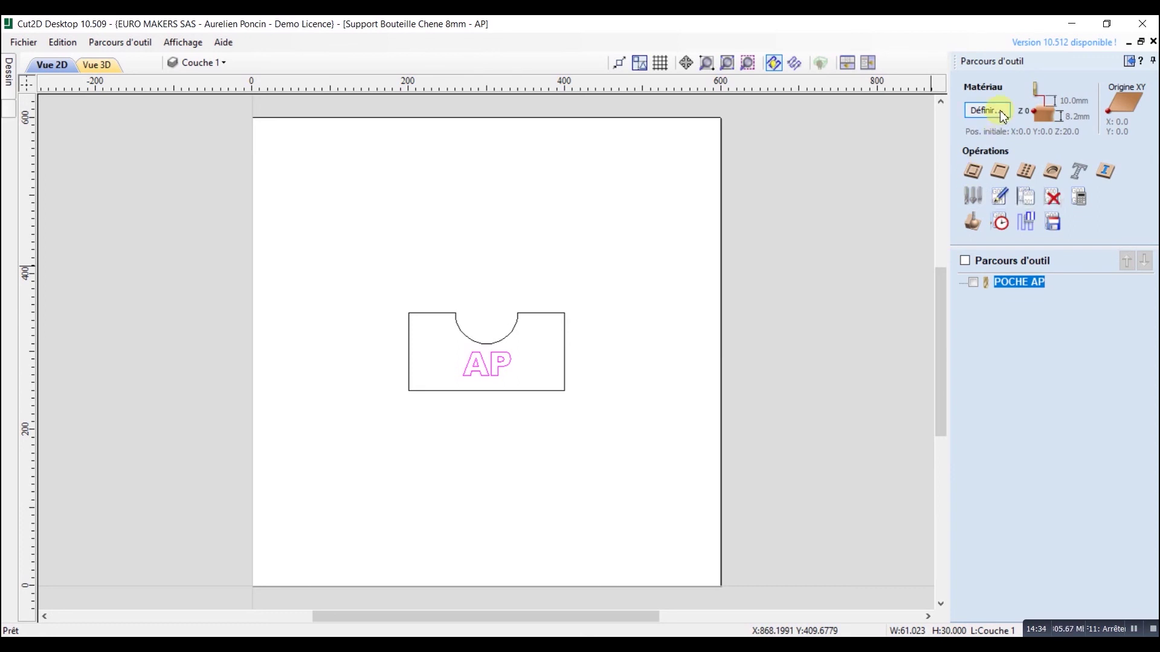
click(972, 171)
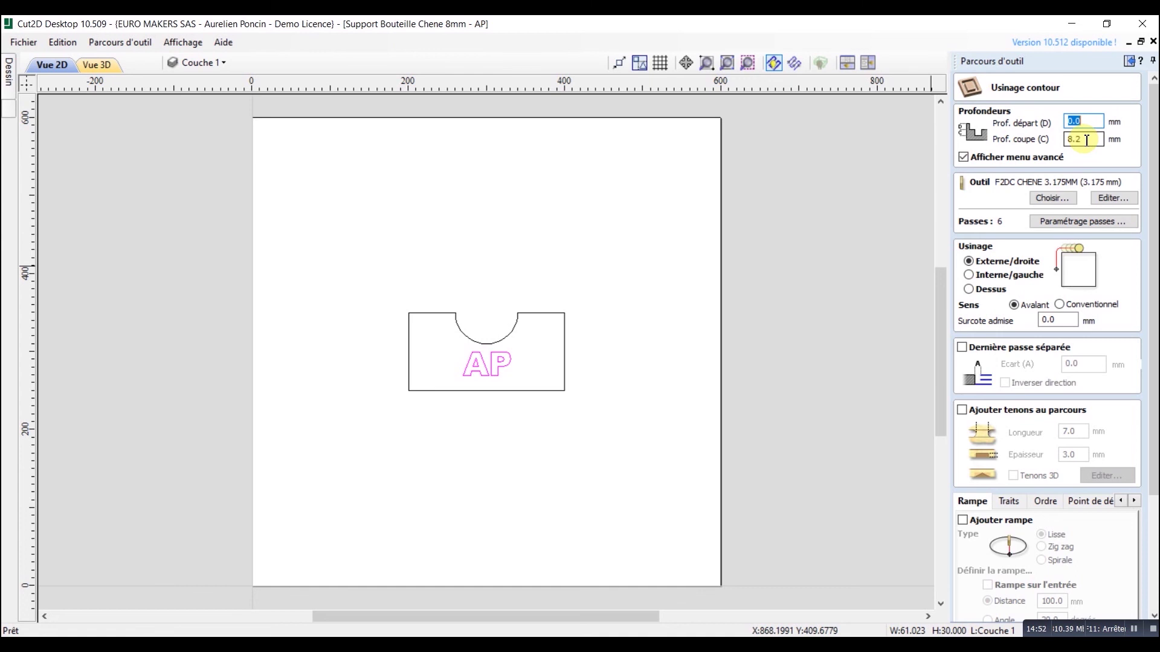
double_click(1086, 140)
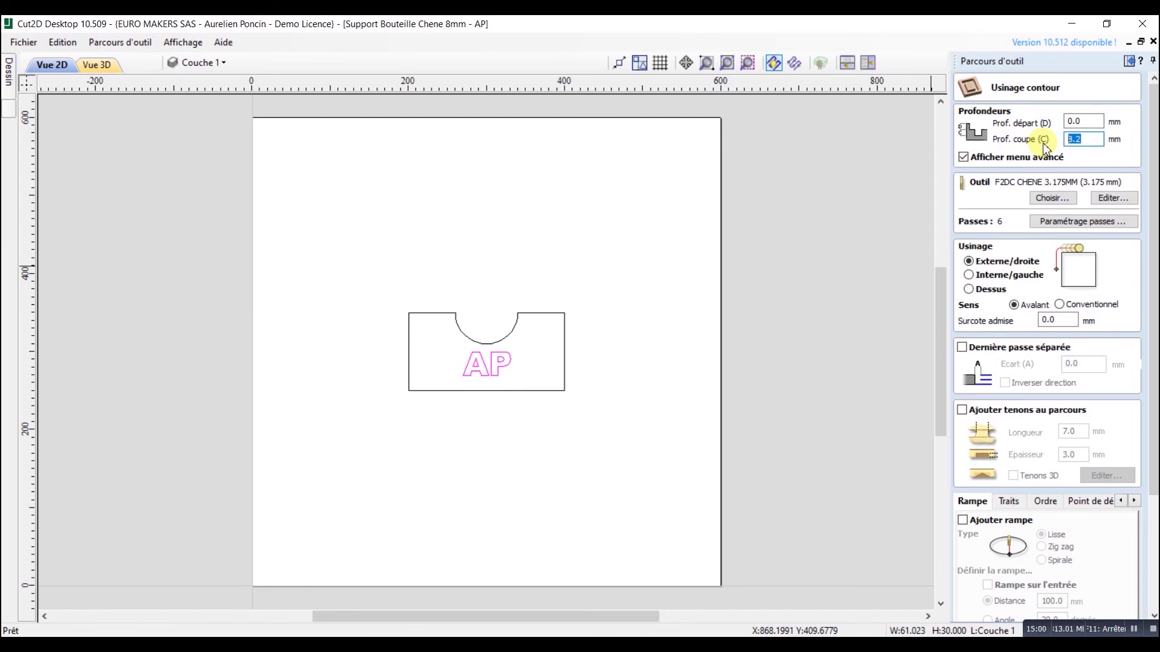
text(2)
key(ctrl+z)
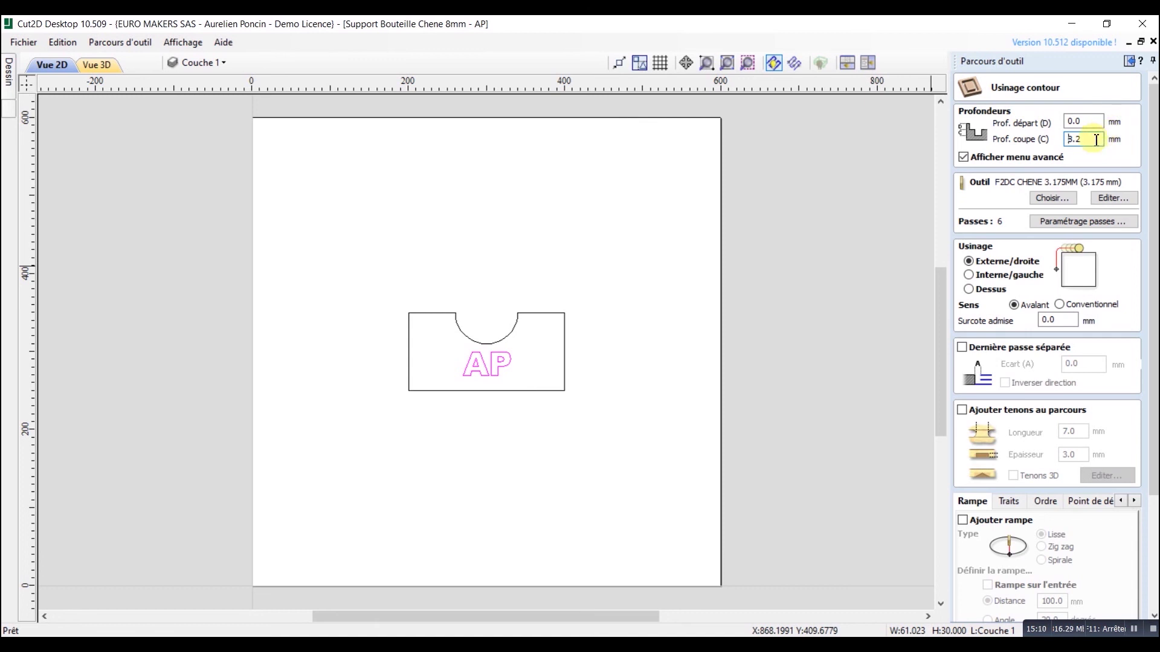
text(2)
text(3.)
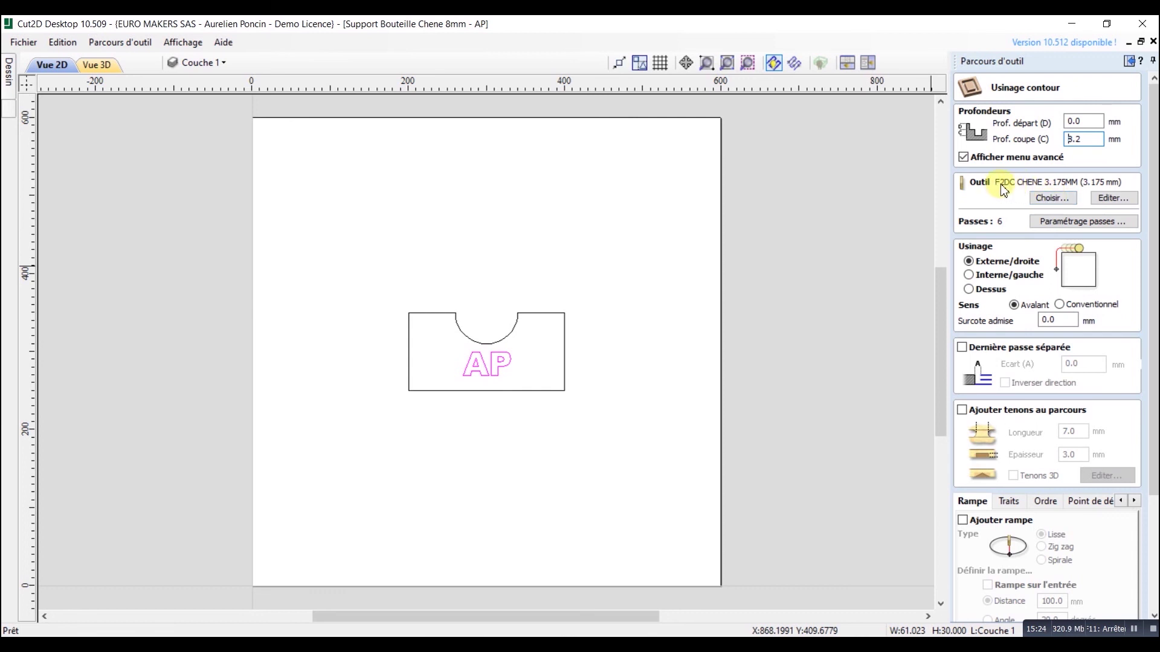
- Pick the F2DC CHENE 3.175MM cutter from the tool library for the profile
click(1056, 194)
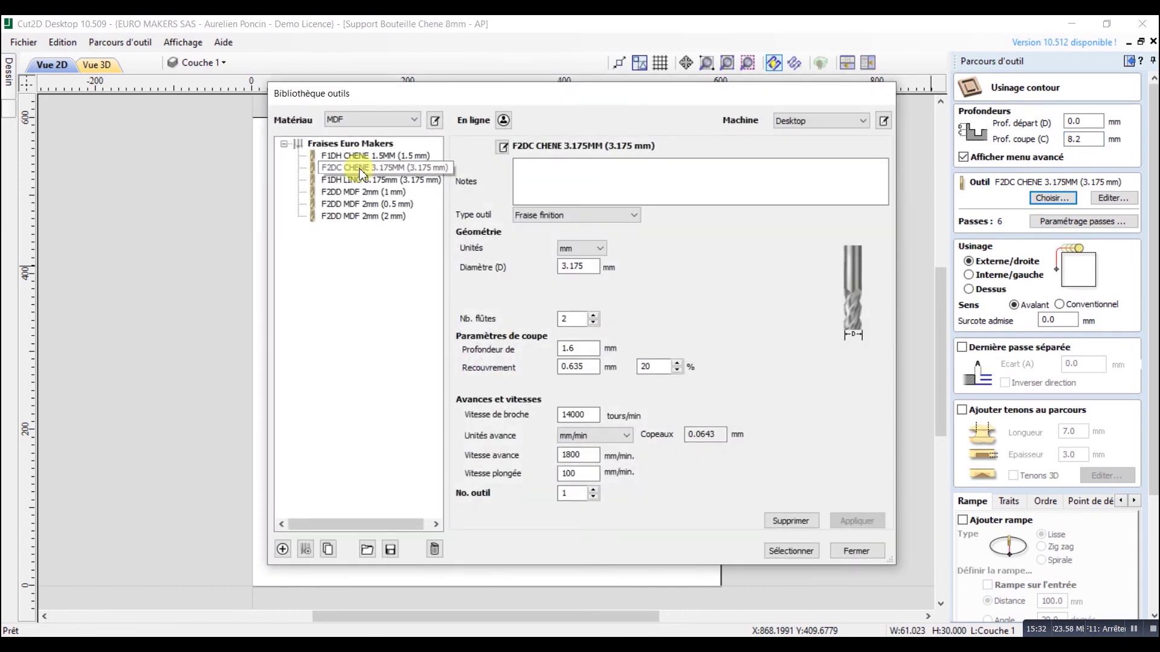
click(361, 172)
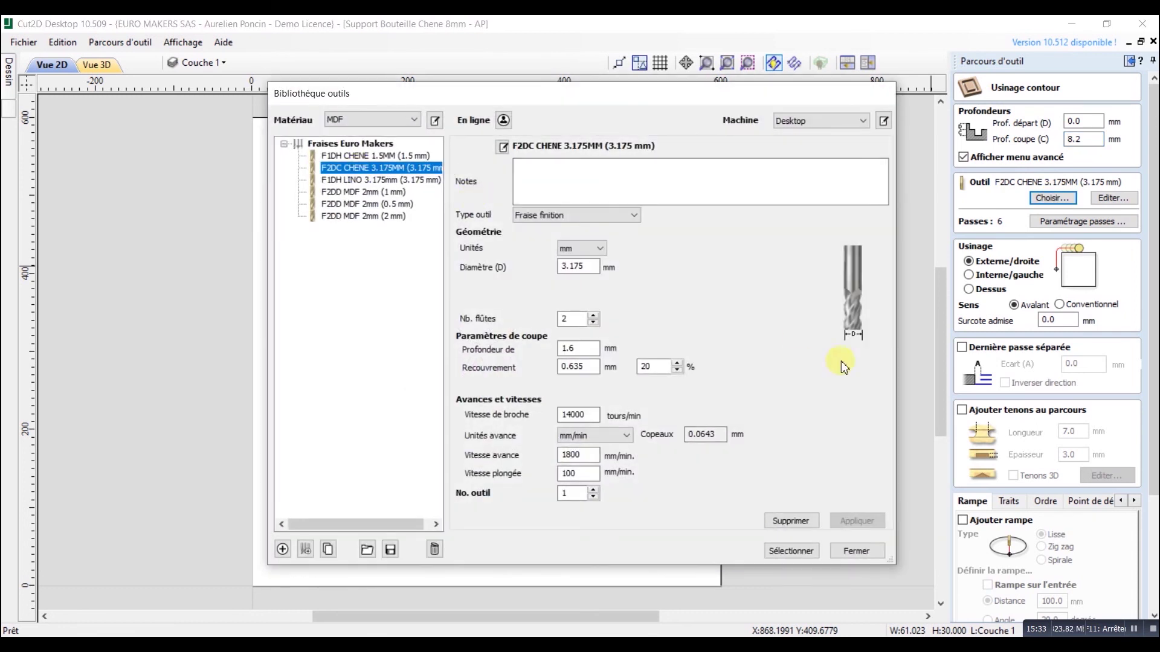
click(810, 553)
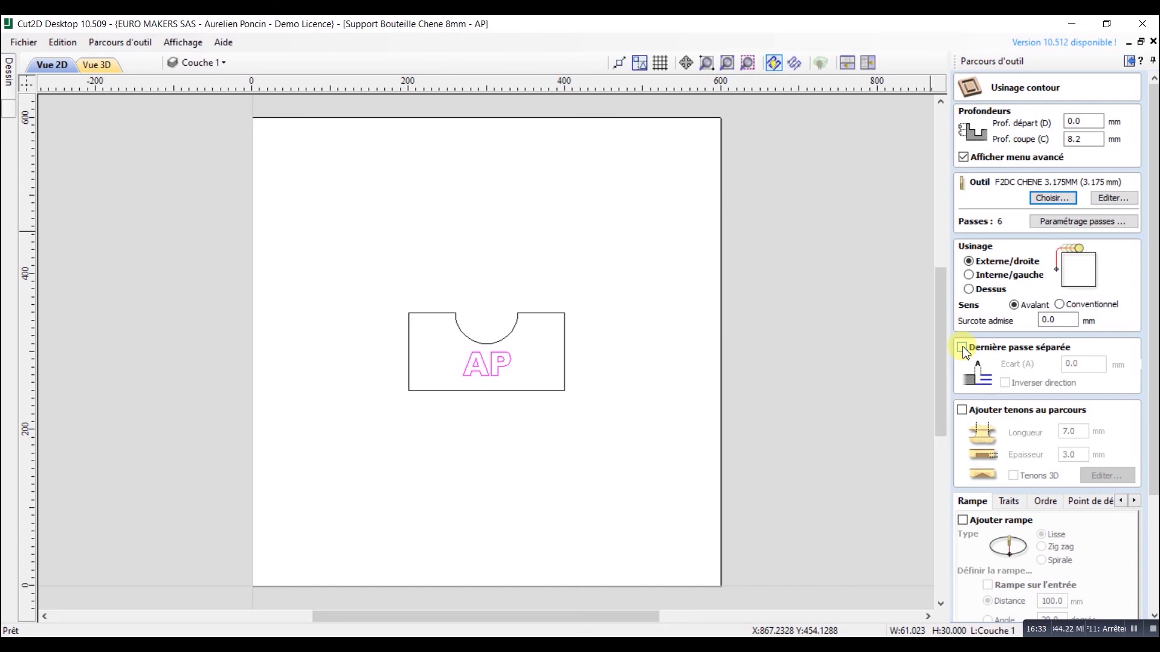
- Enable tabs on the profile toolpath with 7.0 mm length and 3.0 mm thickness
click(964, 413)
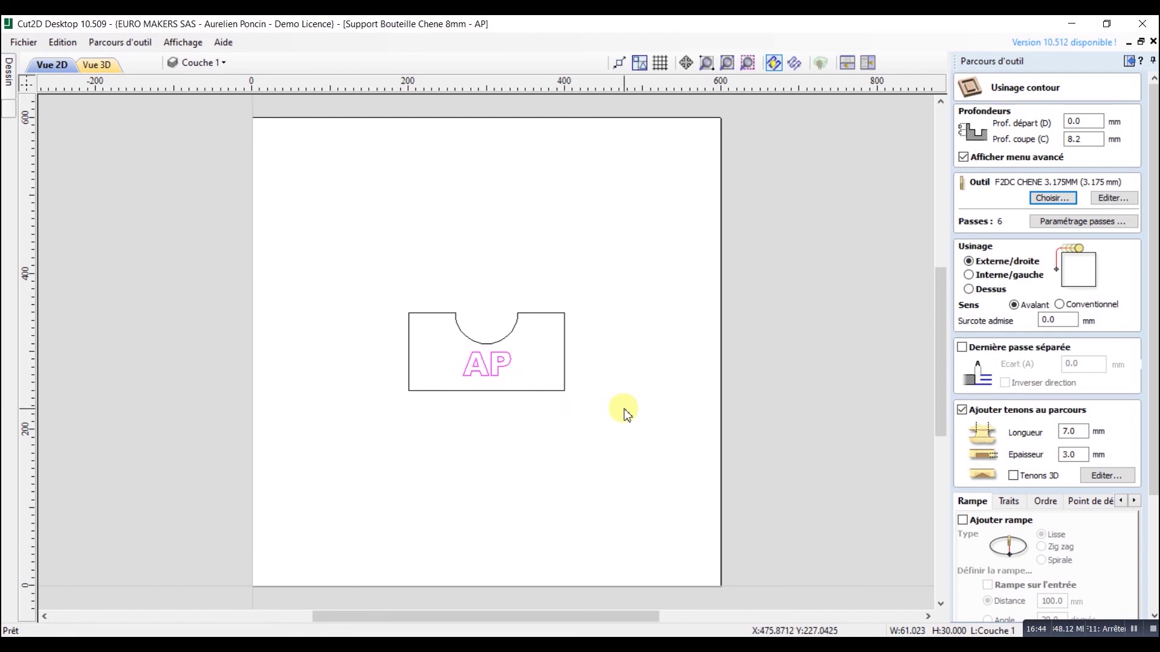
click(1071, 432)
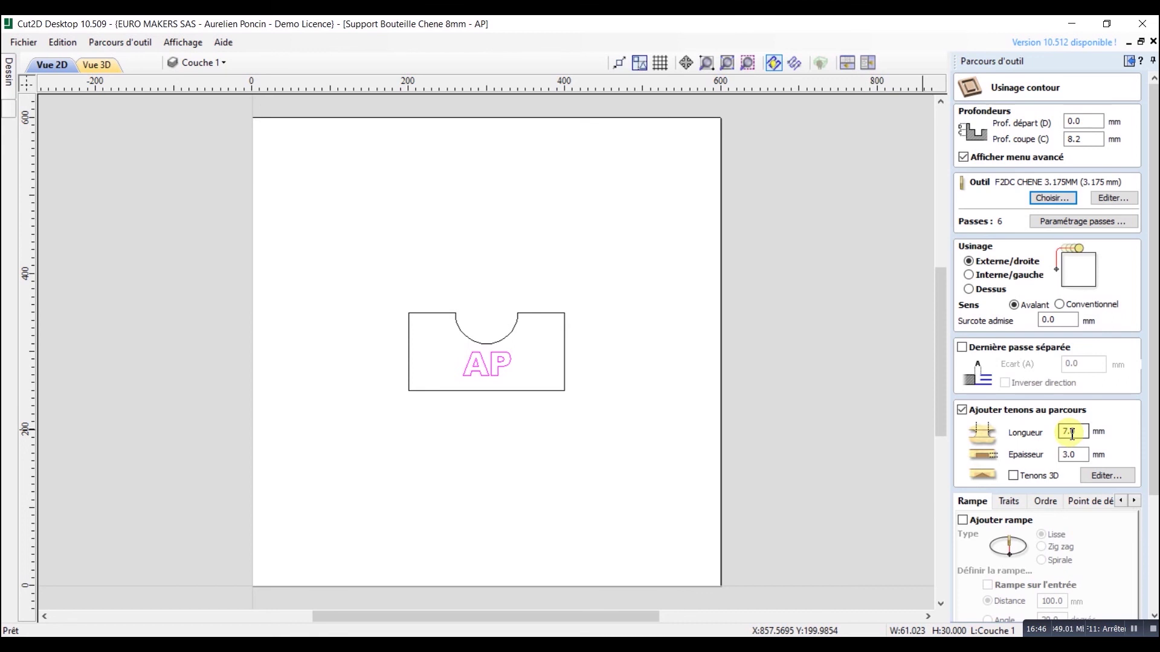
double_click(1063, 433)
double_click(1069, 458)
- In the tab editor, raise the fixed number of tabs to 3
click(1093, 478)
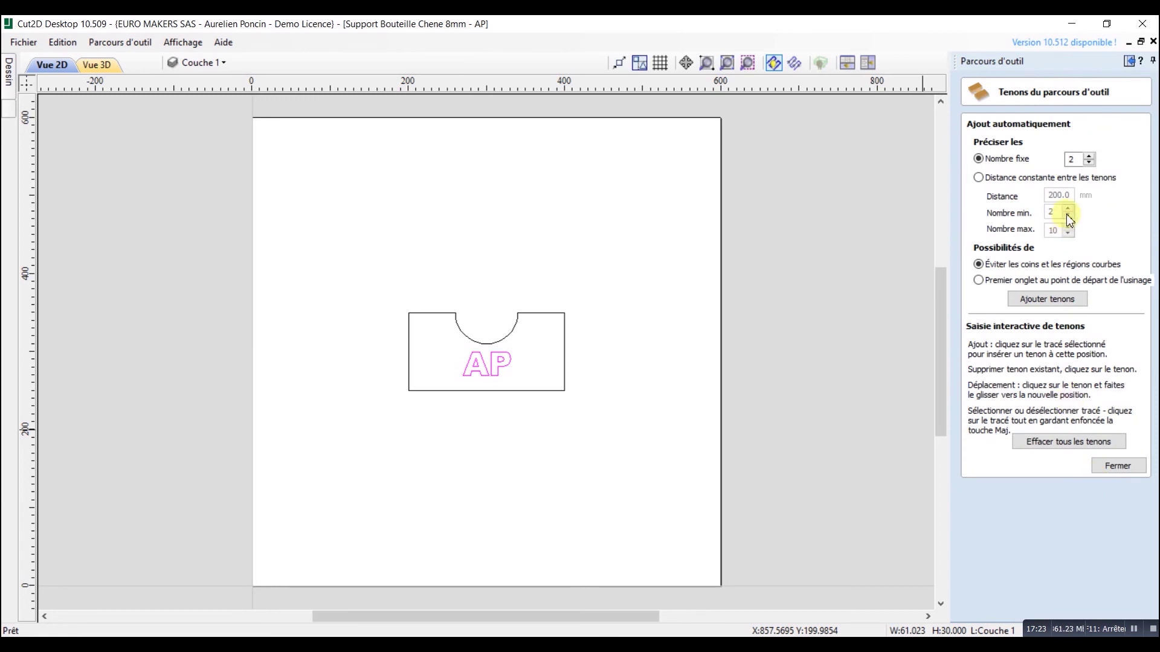
click(1091, 156)
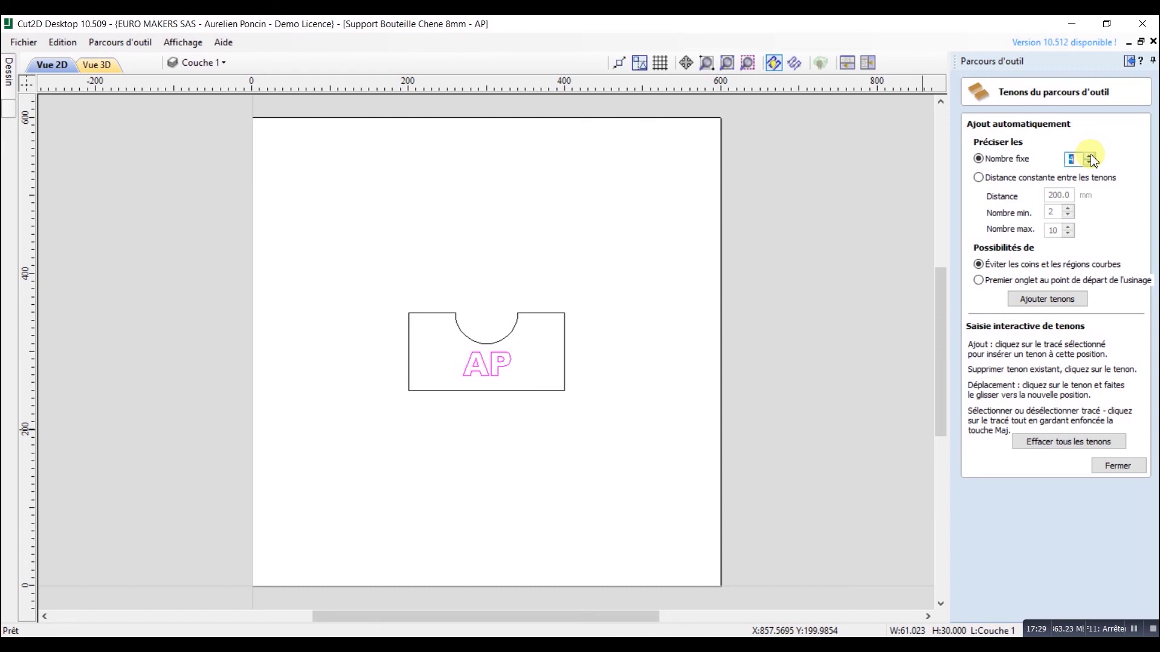